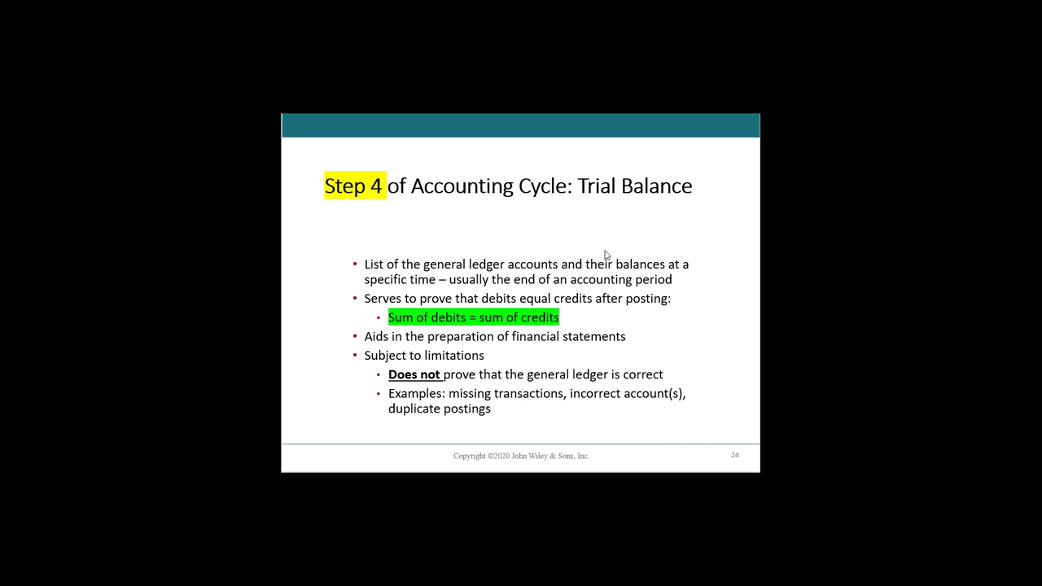
drag(437, 263, 554, 277)
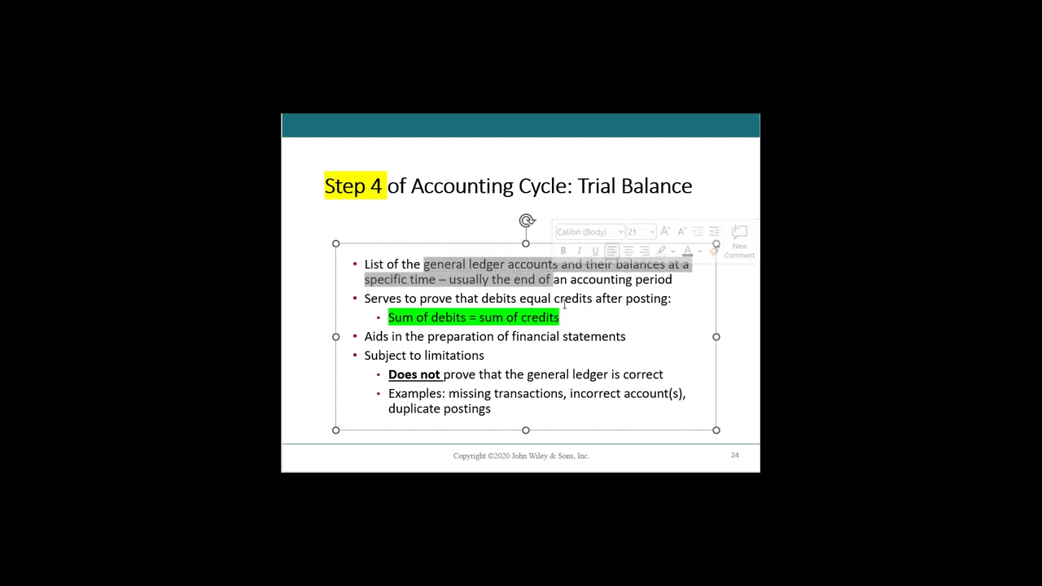
click(572, 307)
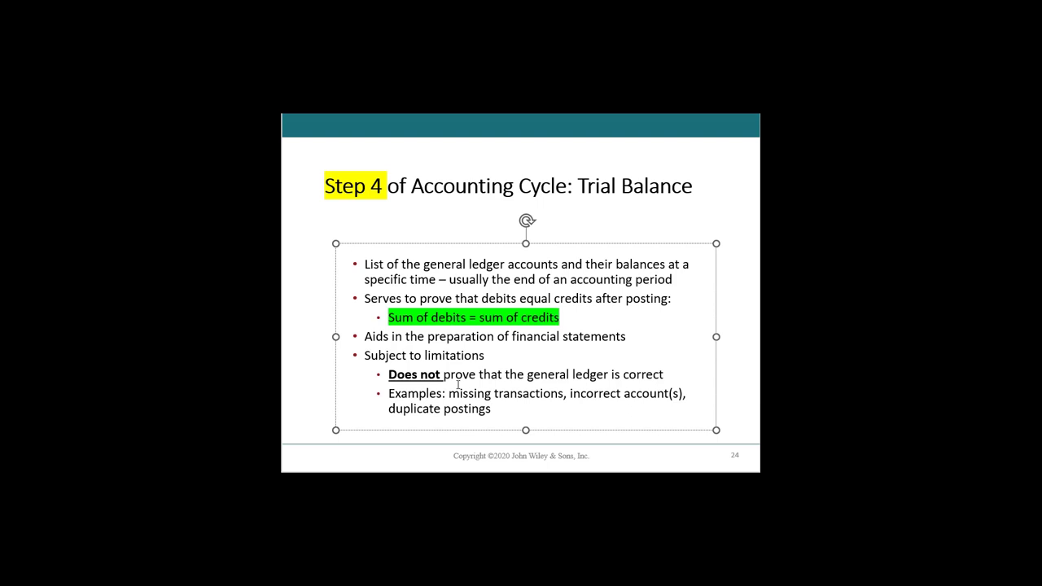
drag(449, 394, 563, 394)
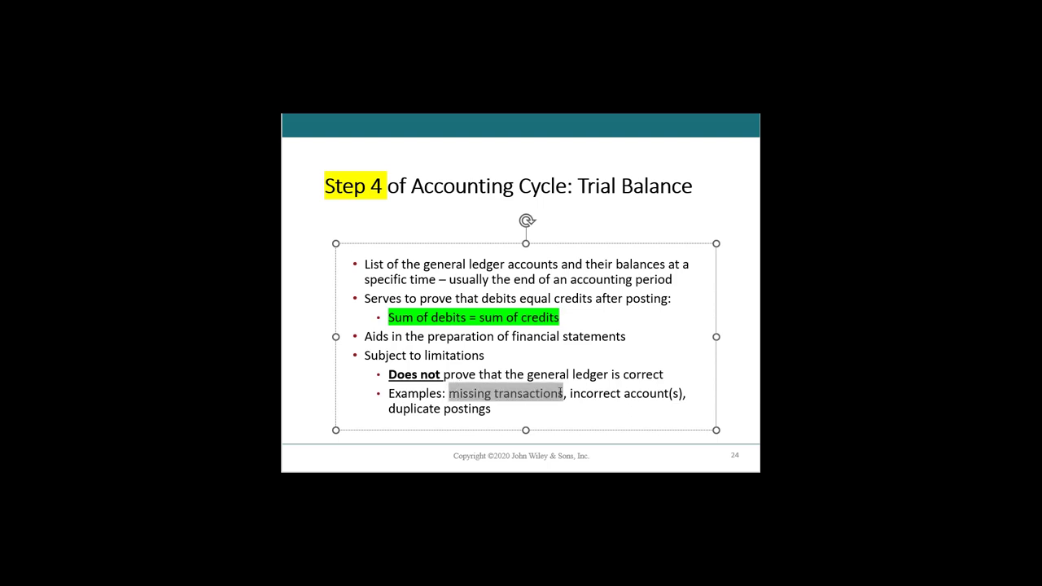
click(534, 373)
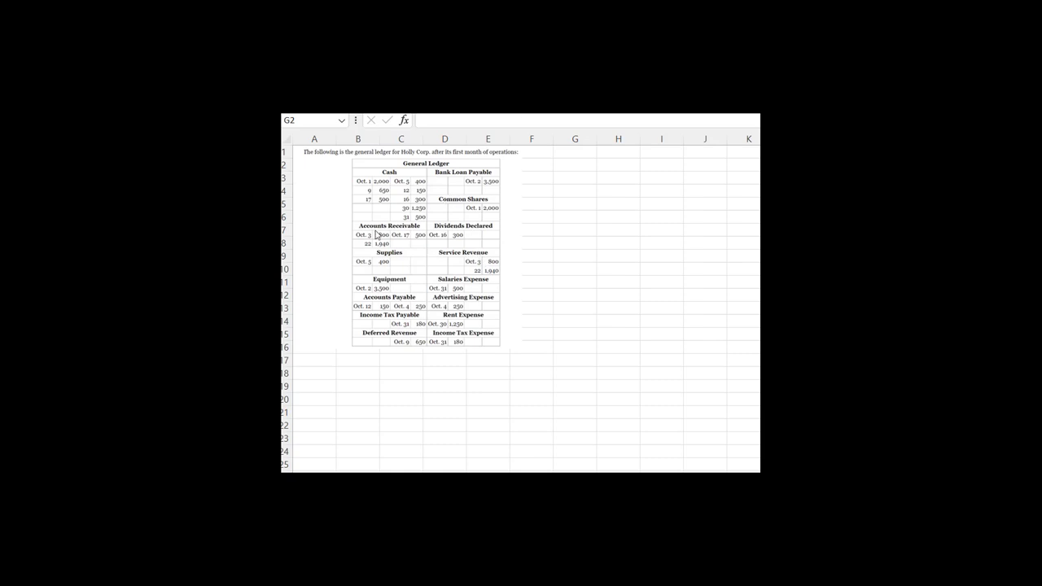
Enter Cash as the first account name in cell G2, beside the general ledger picture.
click(570, 170)
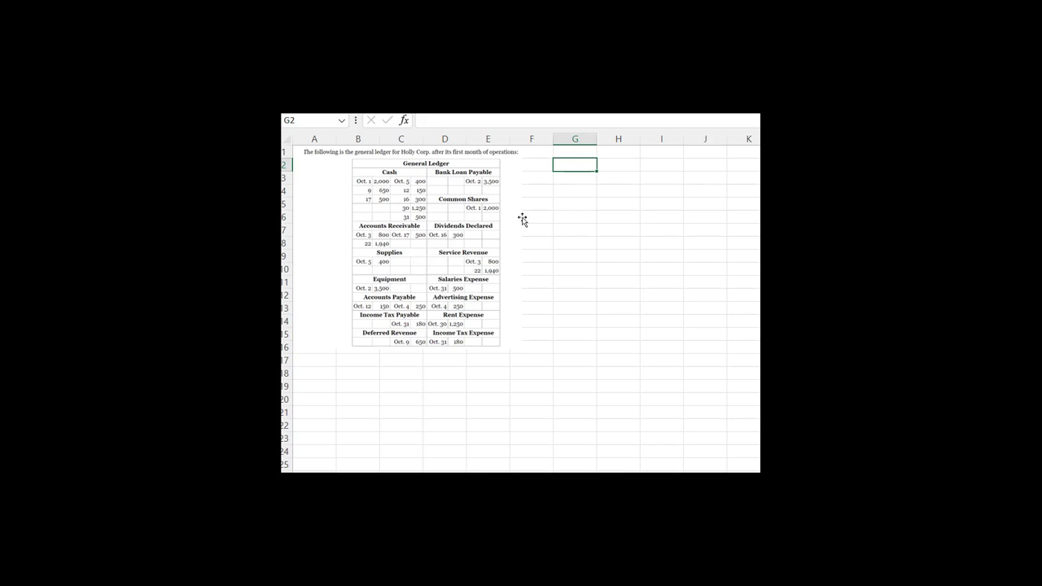
text(Cash)
key(Tab)
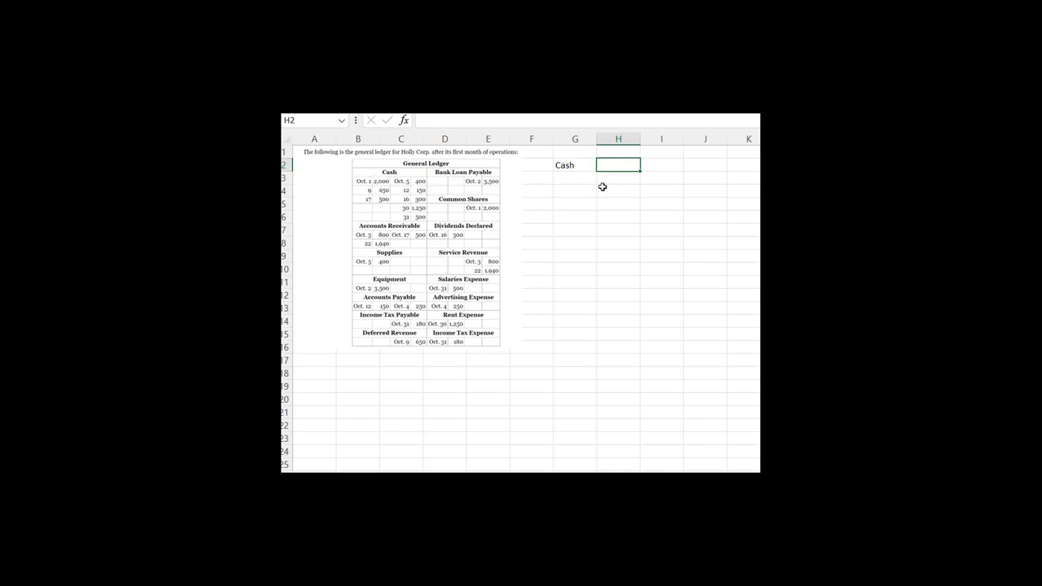
Add the headings Account, Amount and Dr/Cr in G1:I1 and format them bold with a bottom border.
click(560, 151)
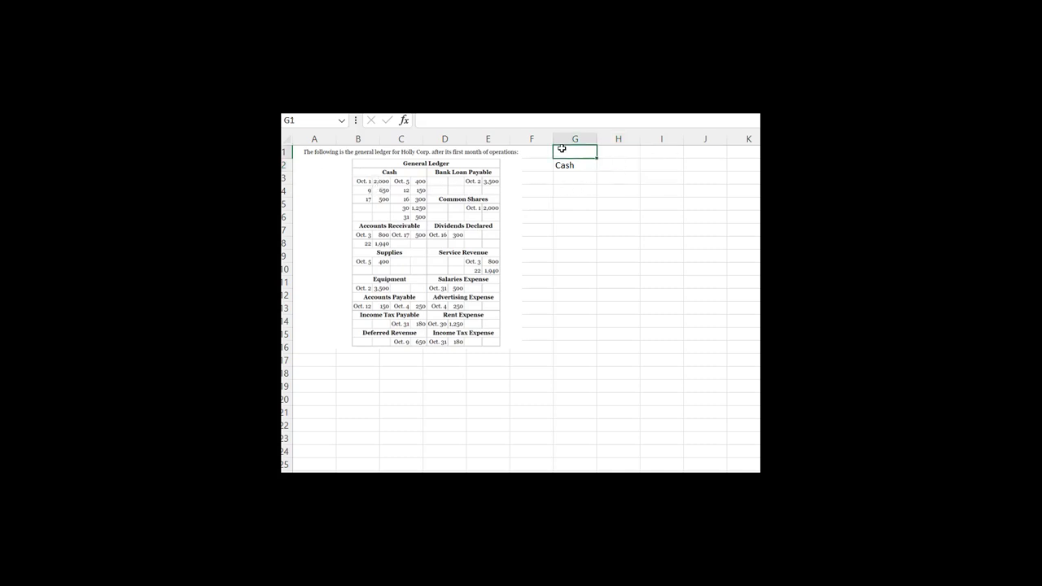
text(Account)
key(Tab)
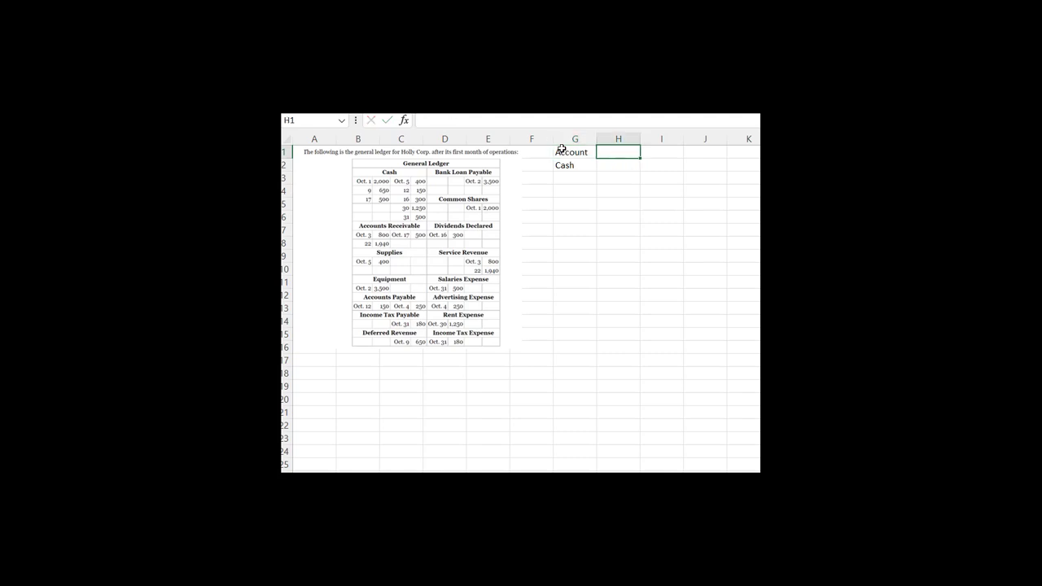
text(Am)
key(BackSpace)
key(BackSpace)
text(Amount)
key(Tab)
text(Dr/)
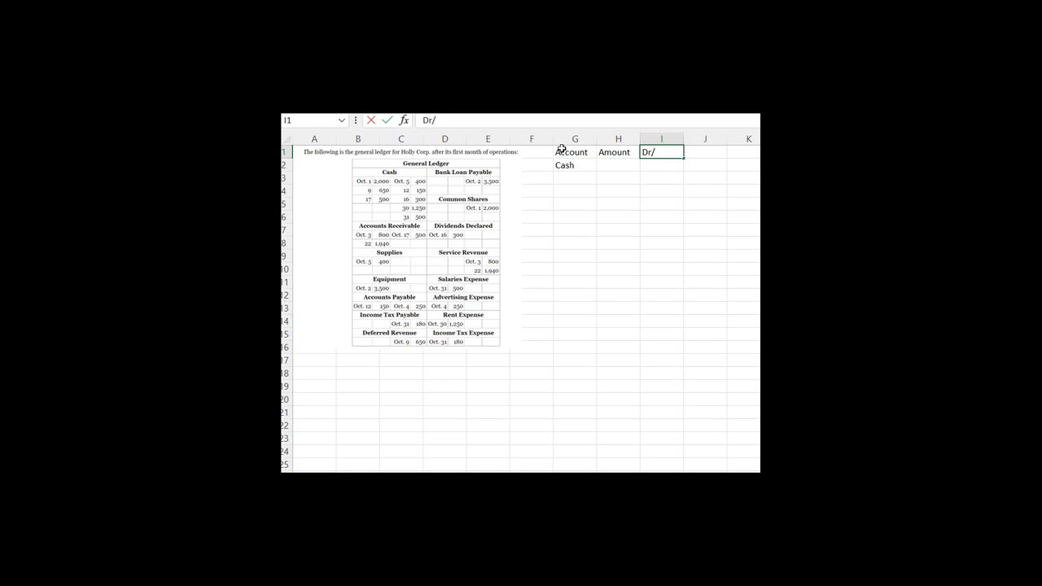
text(Cr)
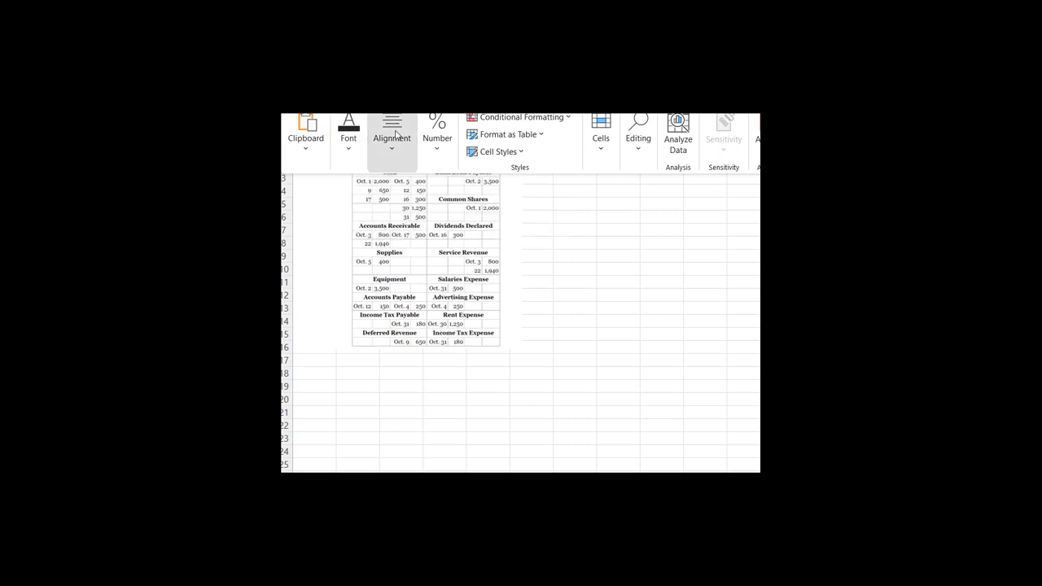
click(661, 295)
click(612, 167)
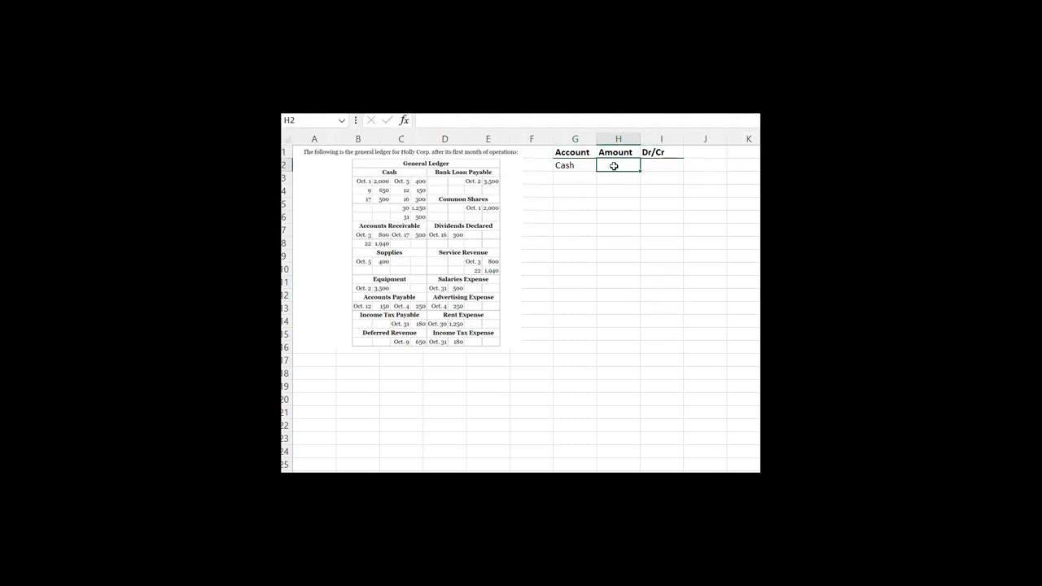
text(=)
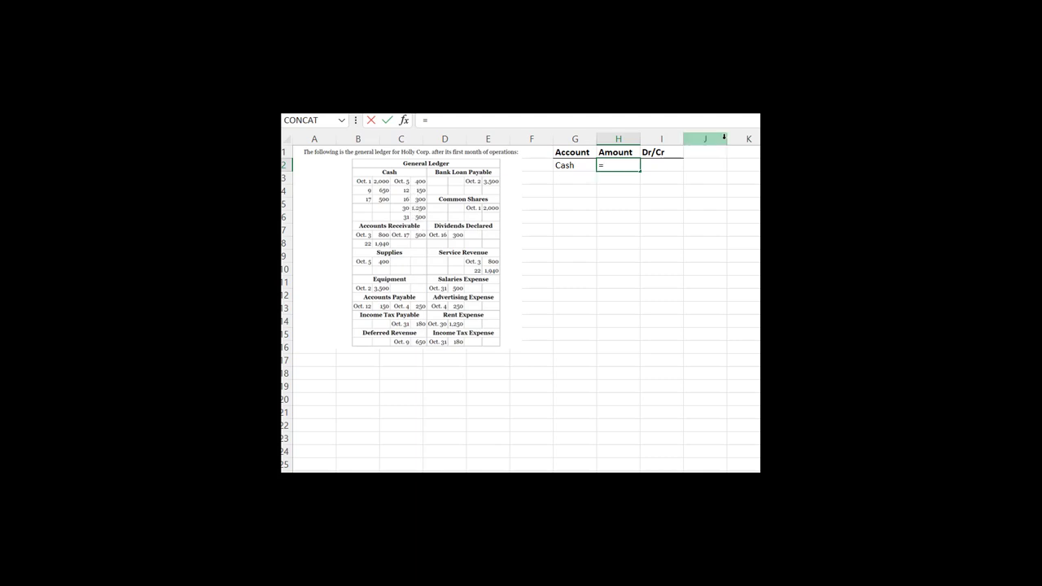
text(2000+650+500)
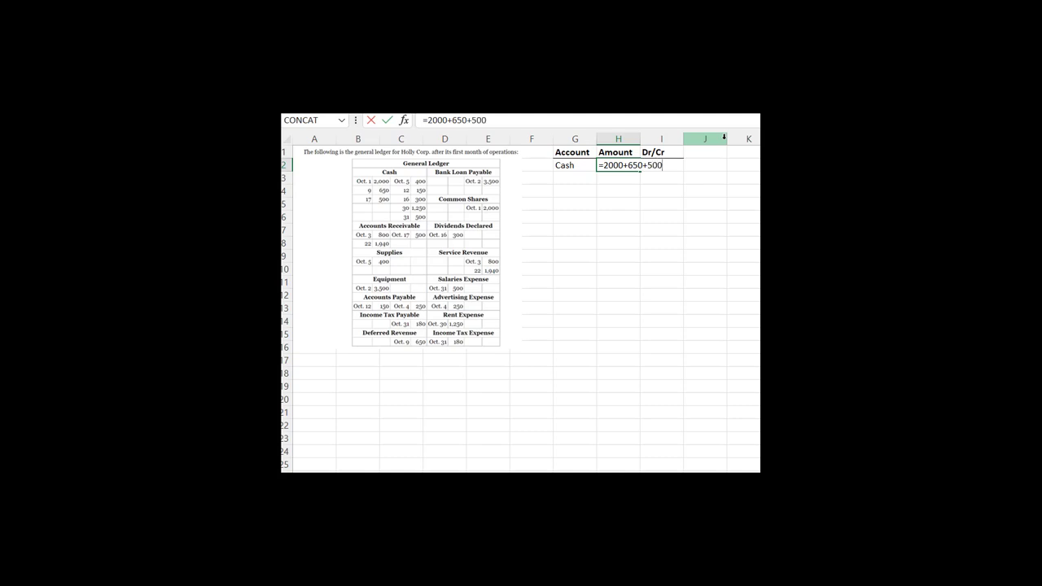
text(-400-150-300)
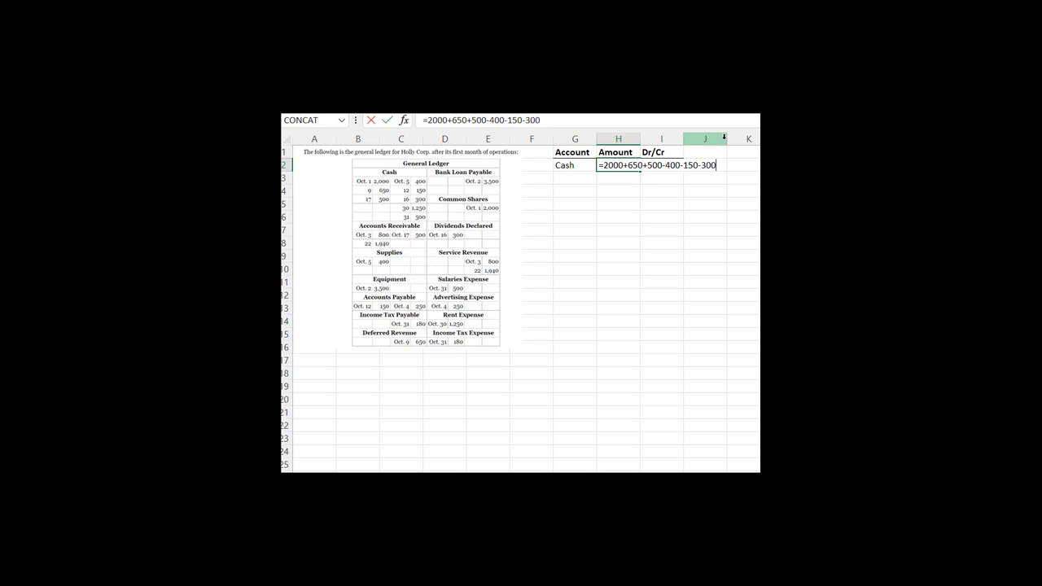
text(-1250-500)
key(Return)
key(Up)
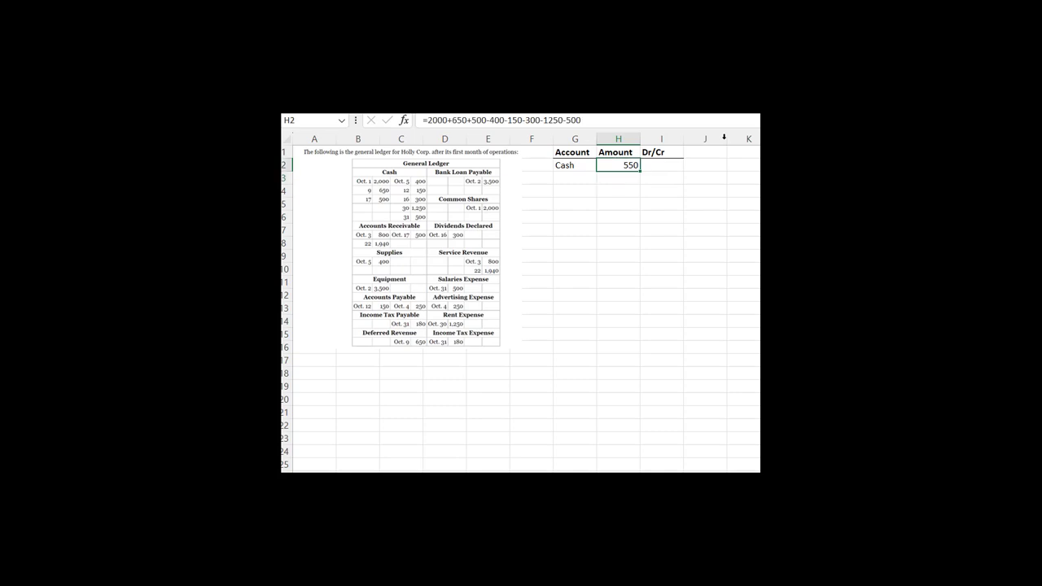
Mark the Cash balance as Dr in cell I2.
key(Right)
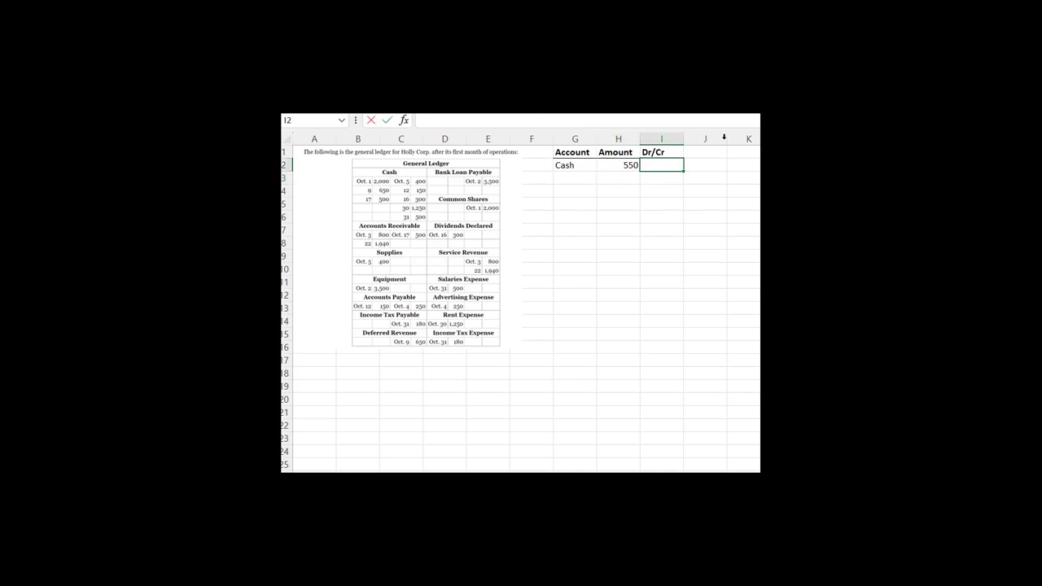
text(DR)
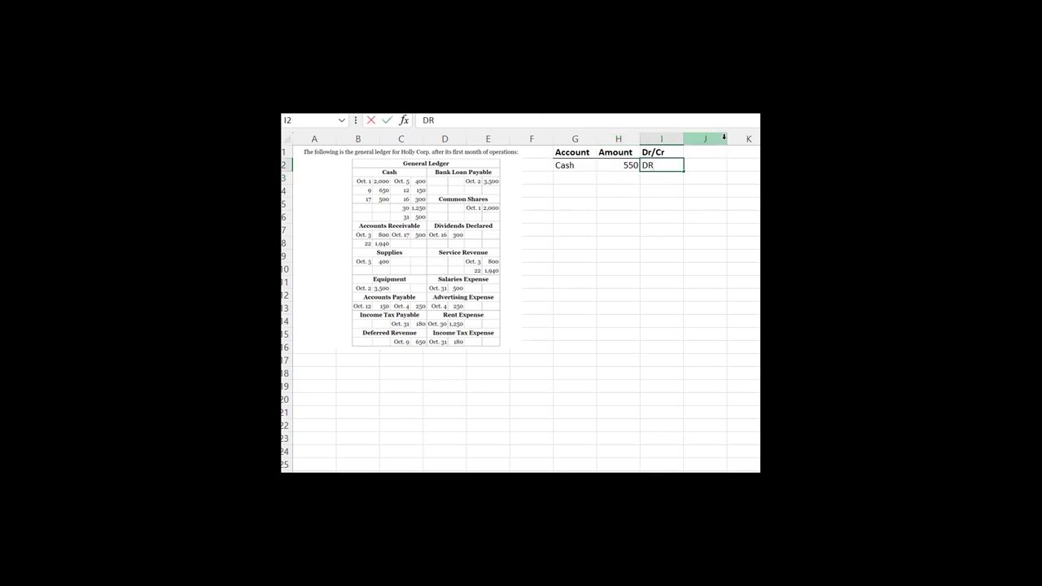
key(BackSpace)
text(r)
key(Return)
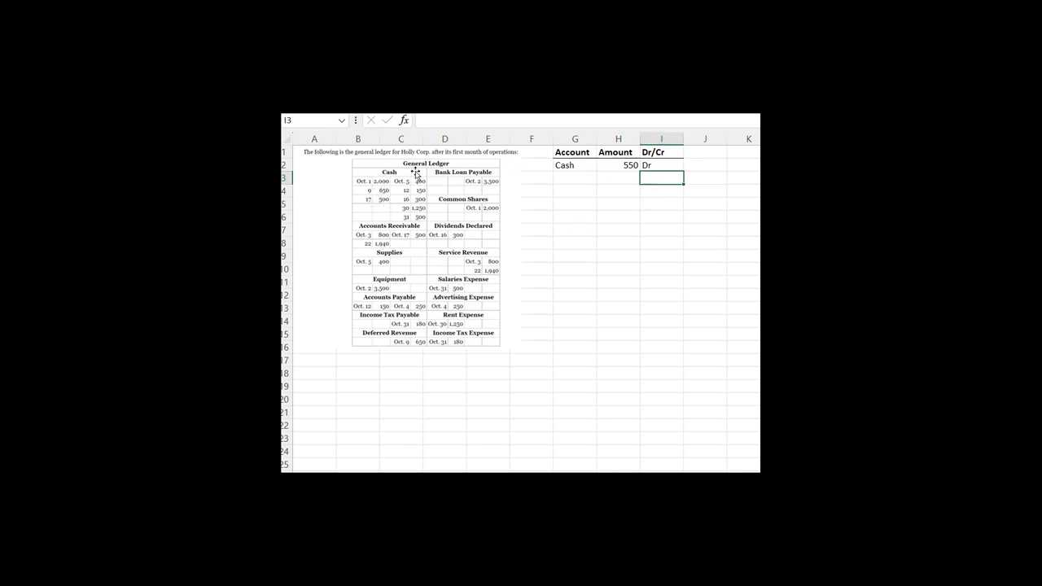
click(634, 167)
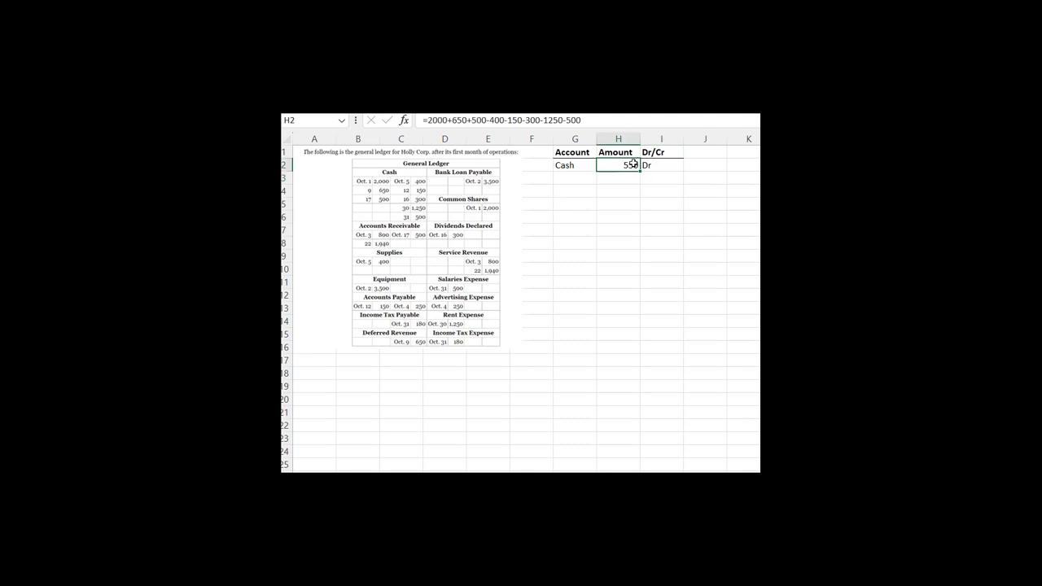
Add an A/R row in row 3 with the amount =800+1940-500 and the side Dr.
click(583, 180)
text(A)
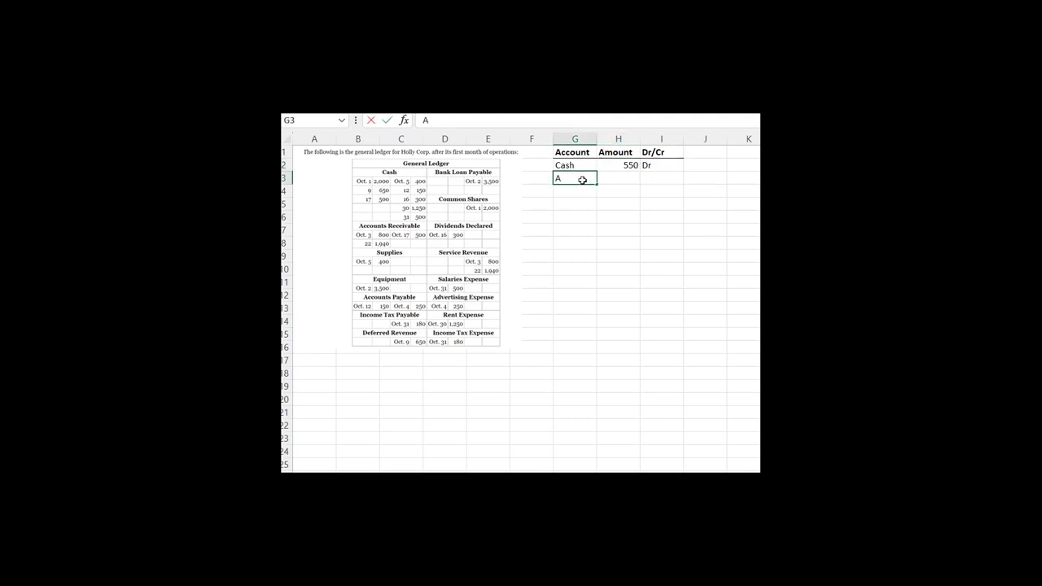
text(/R)
key(Tab)
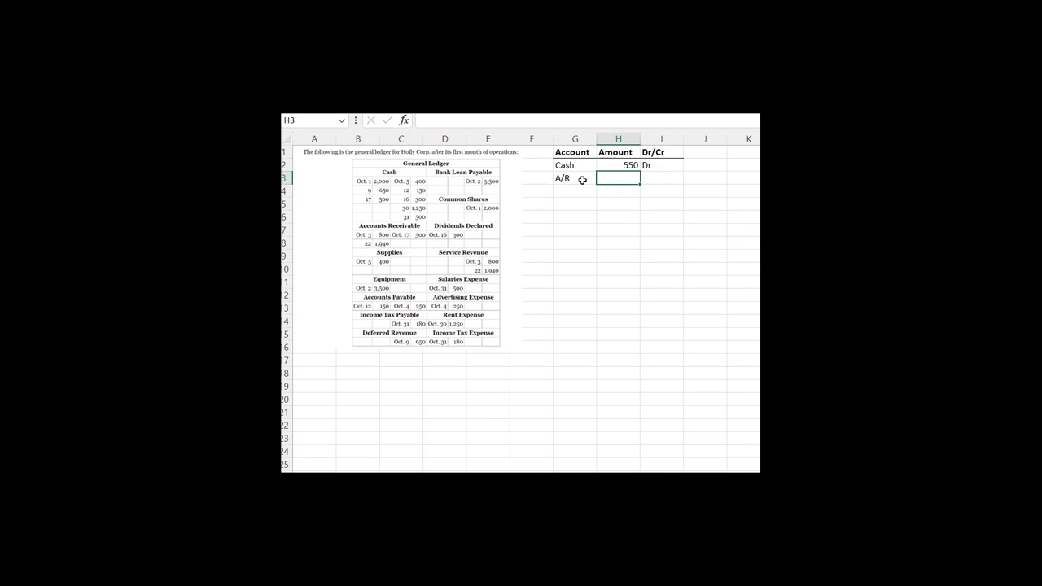
text(=800+19)
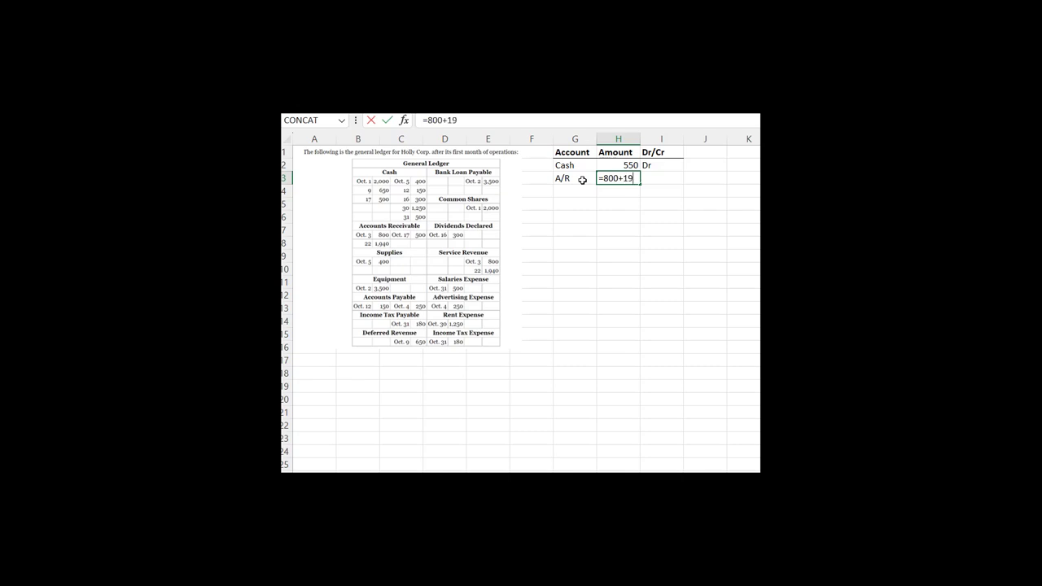
text(40-500)
key(Tab)
text(Dr)
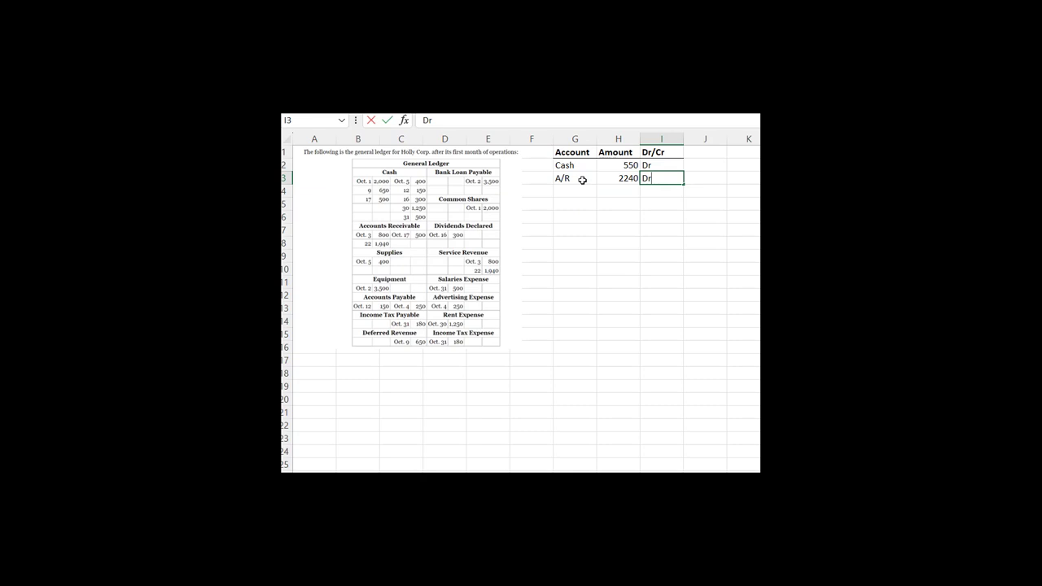
key(Return)
key(Left)
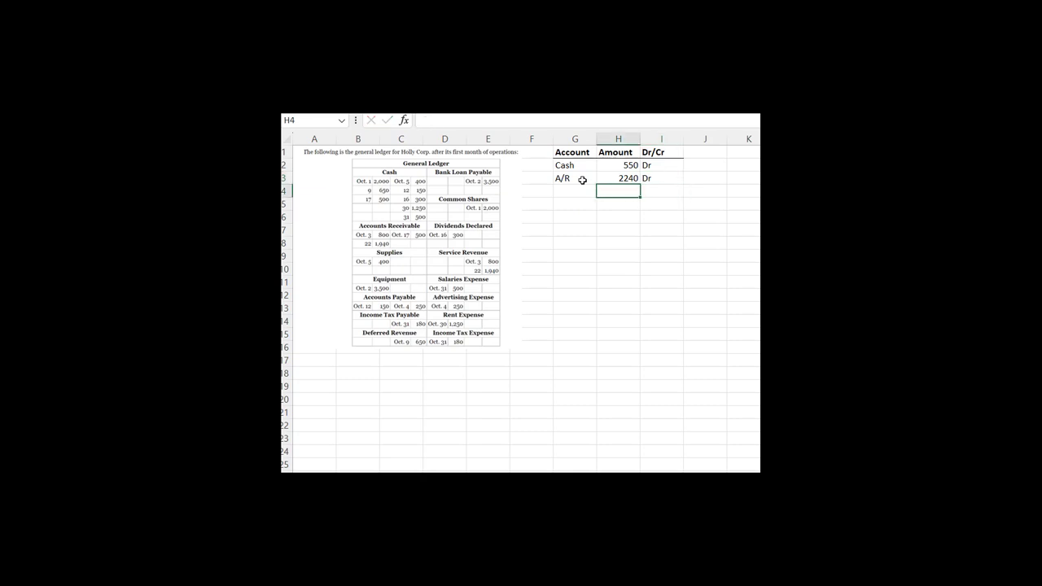
Format the Amount column H with the comma number style and no decimal places.
click(618, 138)
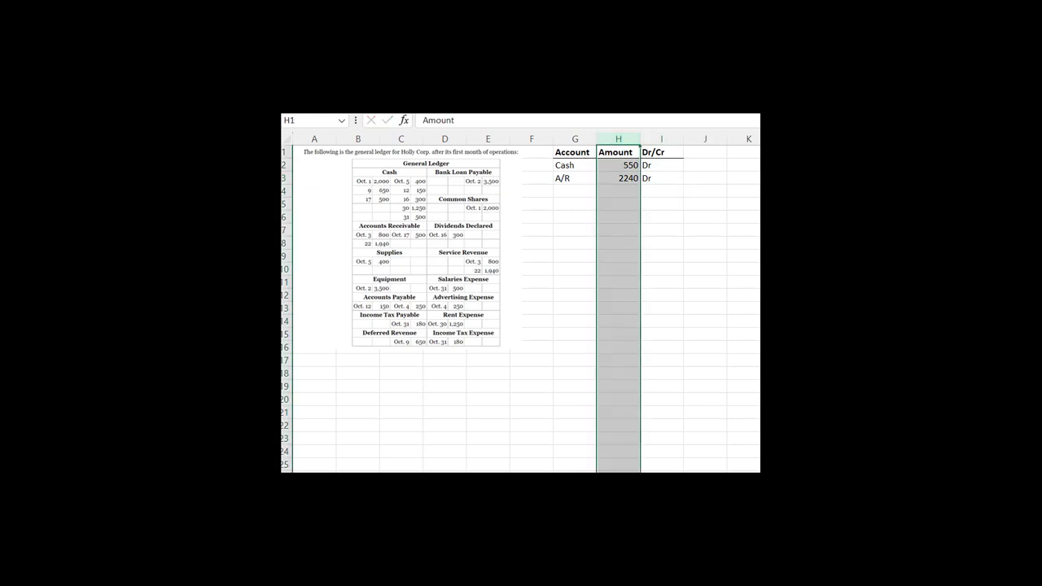
click(438, 130)
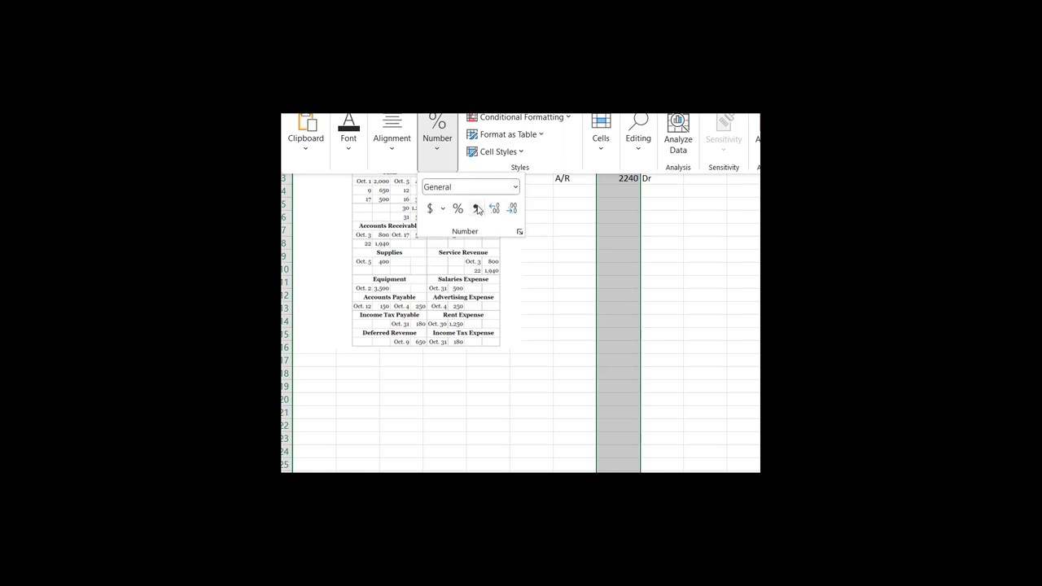
click(475, 208)
double_click(511, 211)
Add a Supplies row in row 4 with an amount of 400 and the side Dr.
click(579, 191)
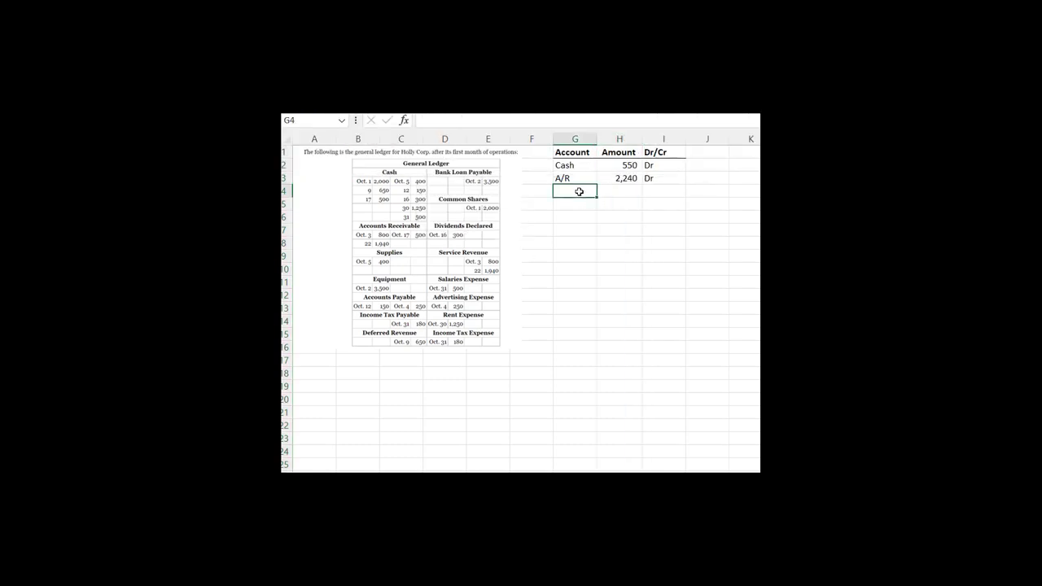
text(Supplies)
key(Tab)
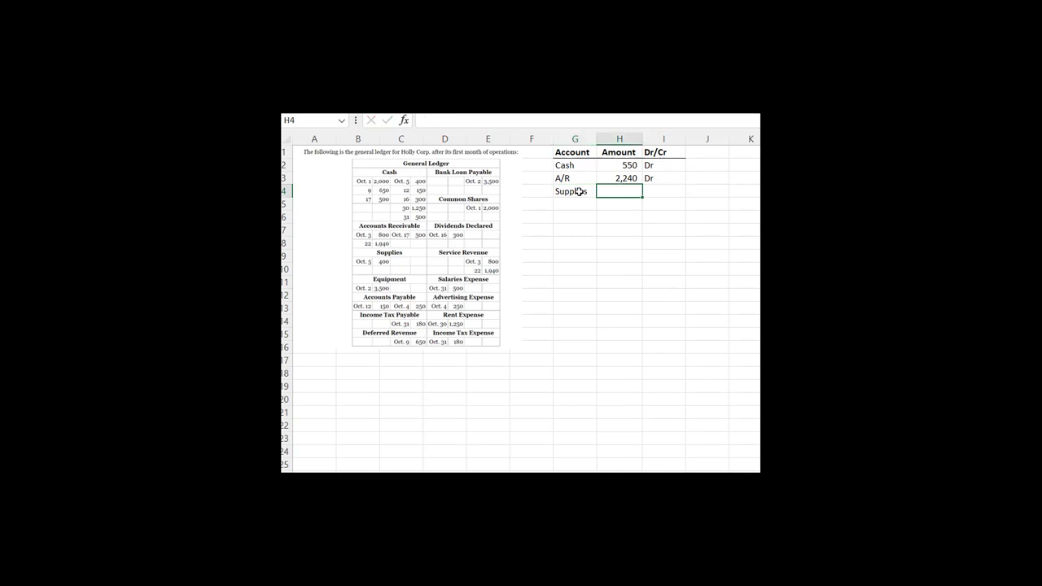
text(400)
key(Return)
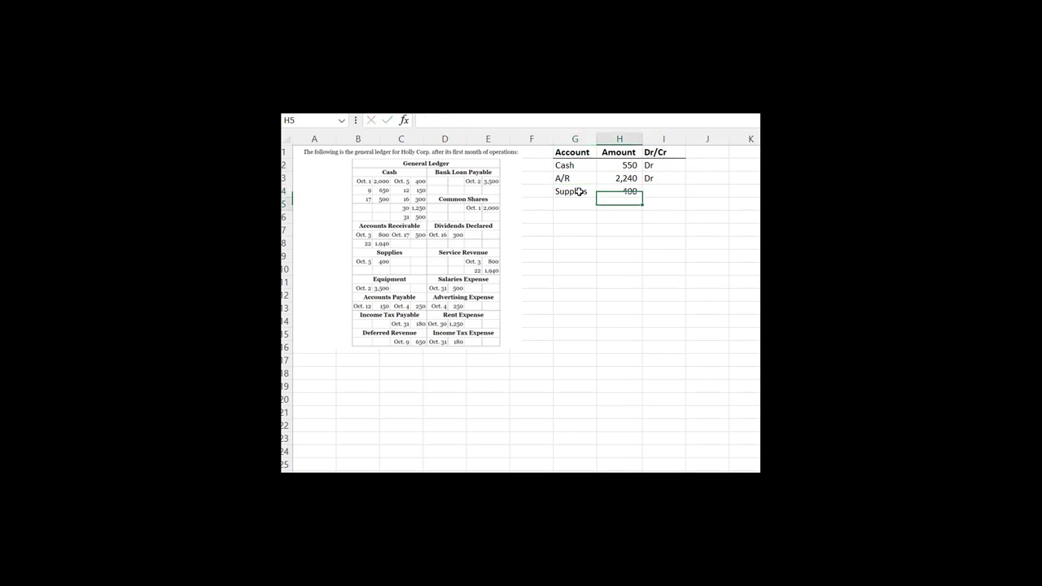
key(Up)
key(Right)
text(Dr)
key(Return)
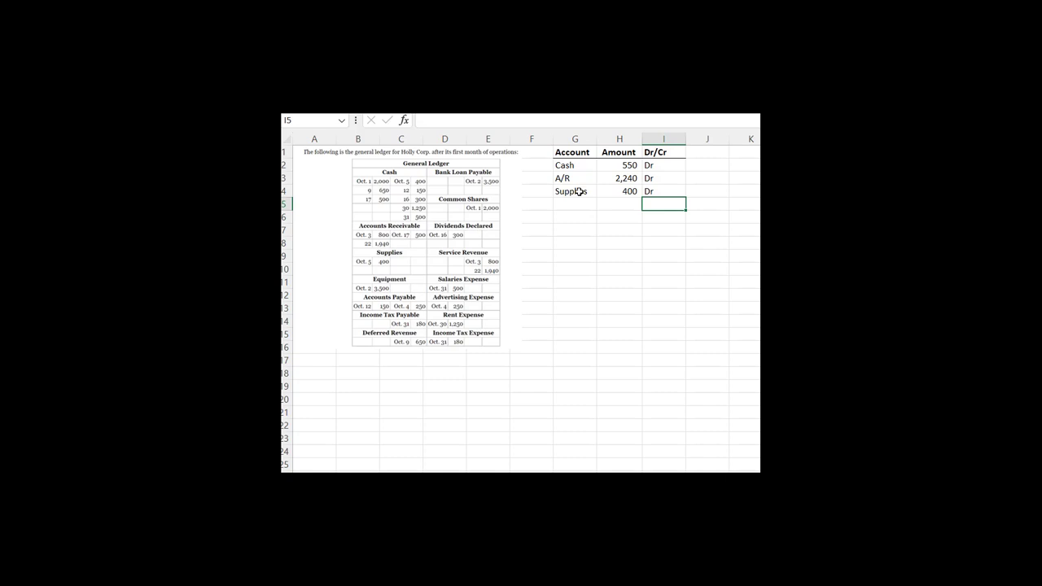
click(399, 271)
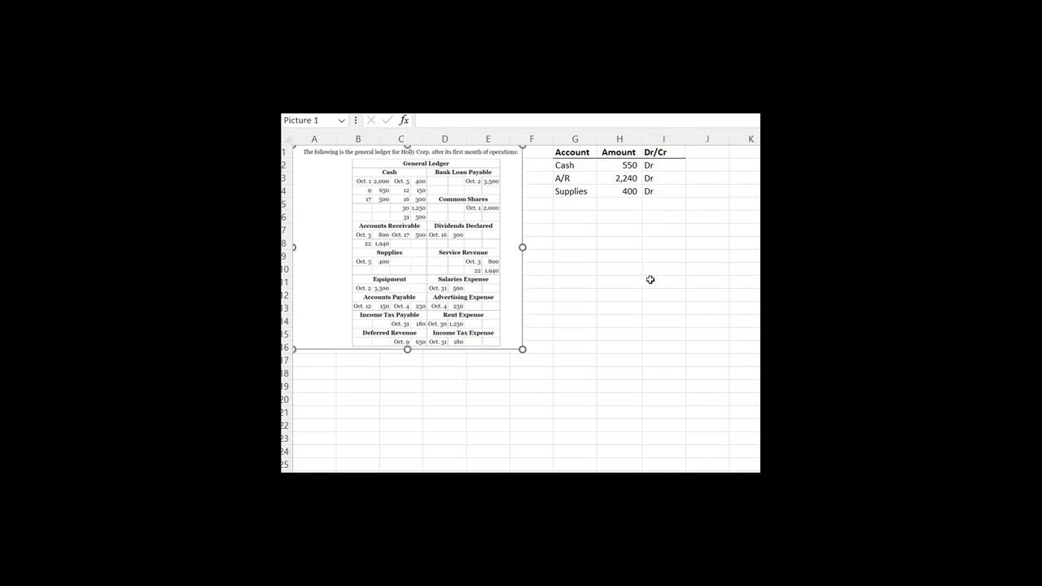
click(651, 279)
click(583, 230)
Add an Equipment row in row 5 with an amount of 3500 and the side Dr.
click(580, 202)
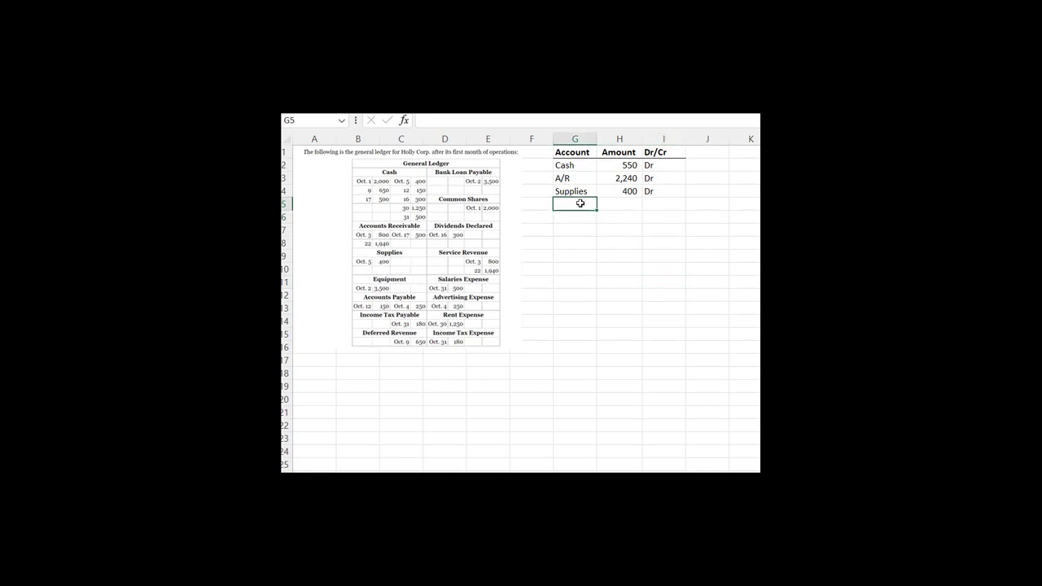
text(Equipment)
key(Tab)
text(3500)
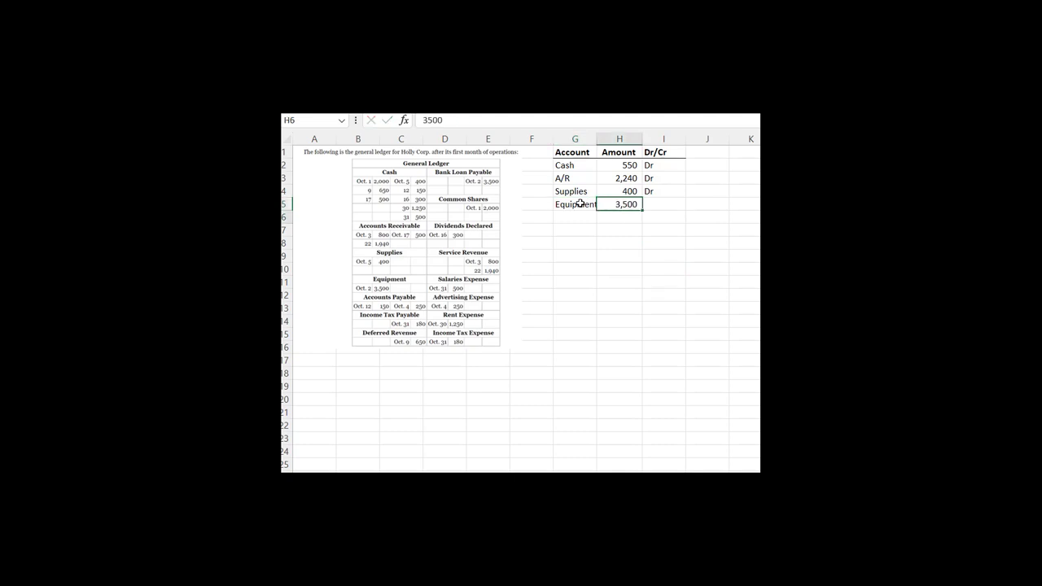
key(Return)
key(Up)
key(Right)
text(Dr)
key(Return)
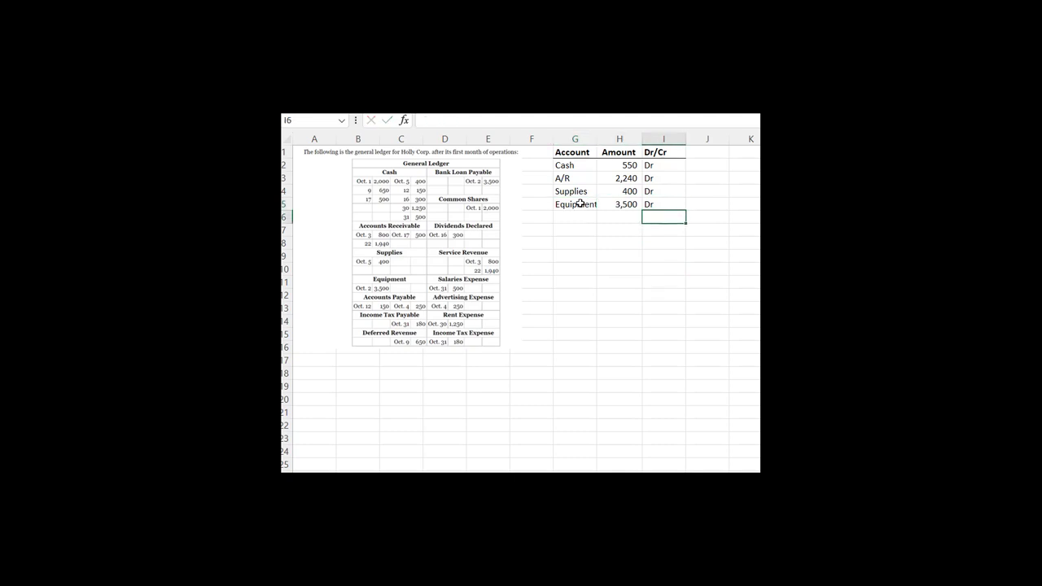
key(Left)
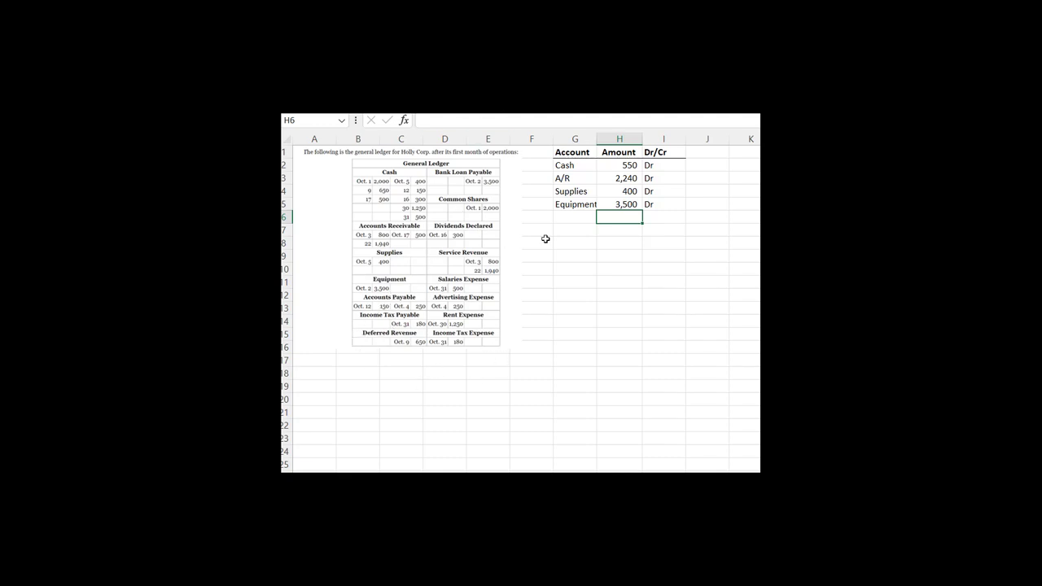
Enter A/P as the account name in row 6 of the balance list.
click(592, 222)
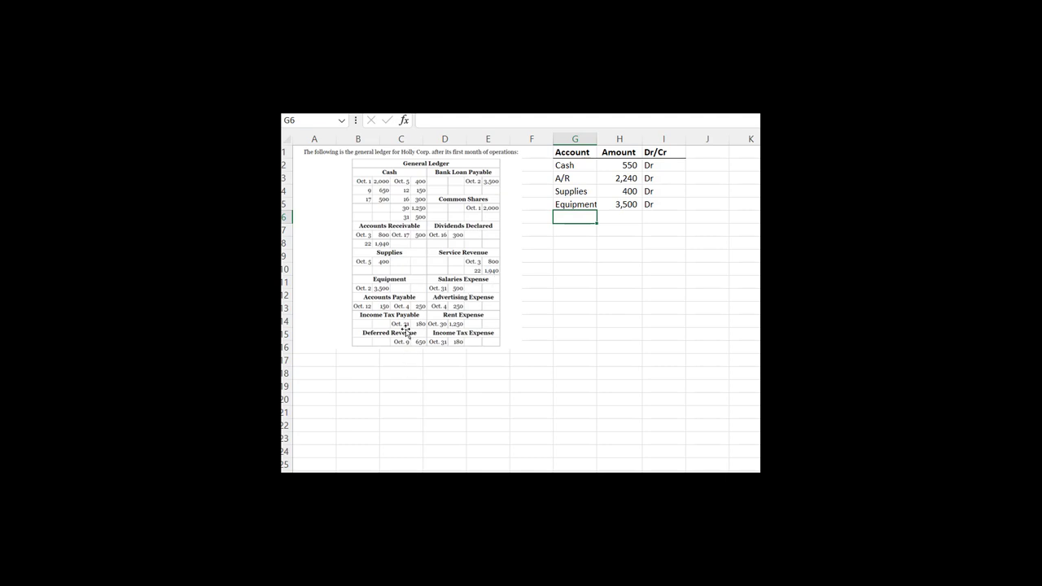
text(A/)
key(BackSpace)
key(BackSpace)
text(/P)
key(Return)
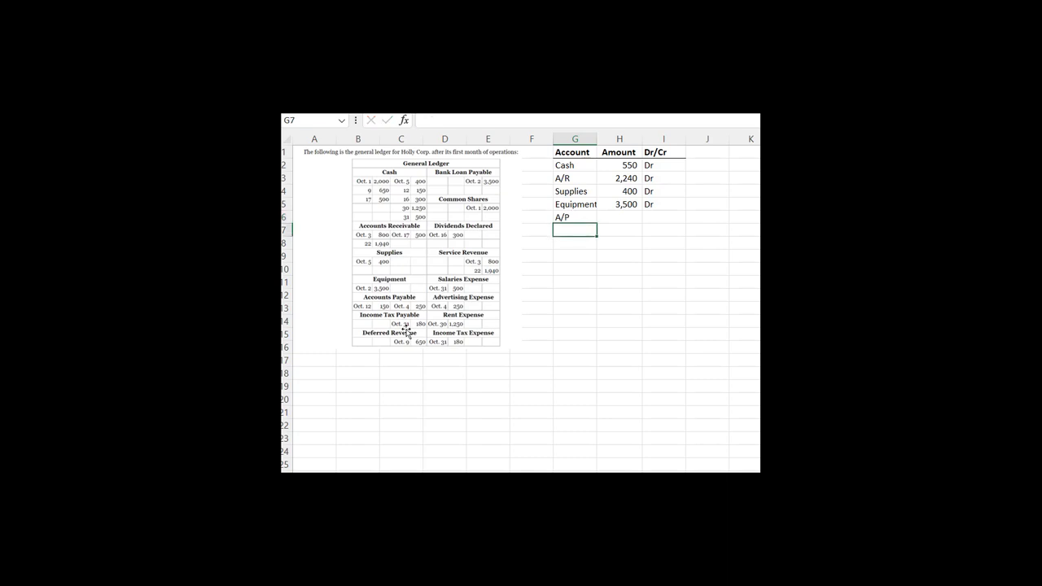
Give the A/P row the amount =250-150 and the side Cr.
key(Up)
key(Right)
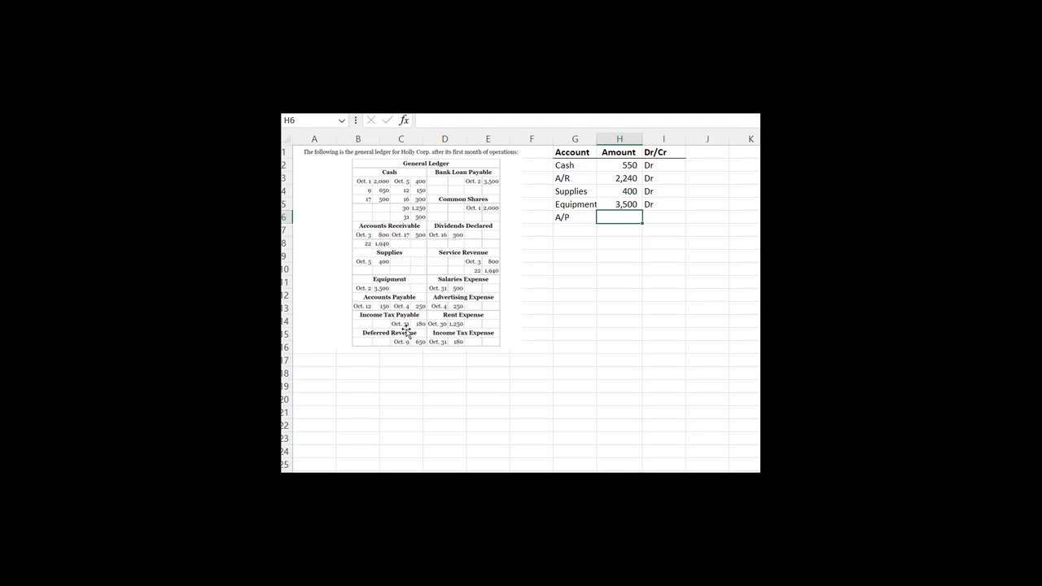
text(=250)
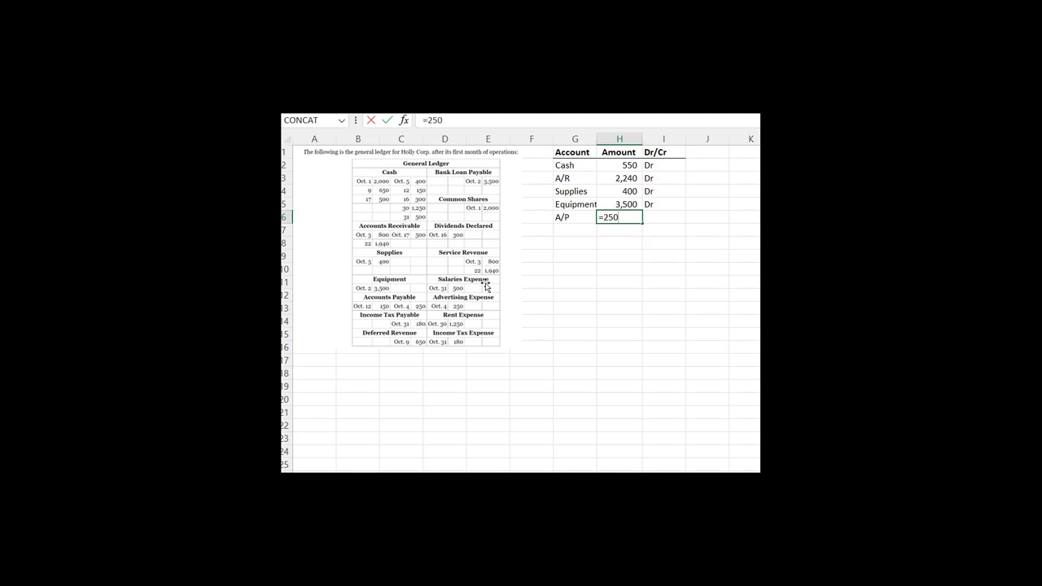
text(-150)
key(Return)
key(Up)
key(Right)
text(C)
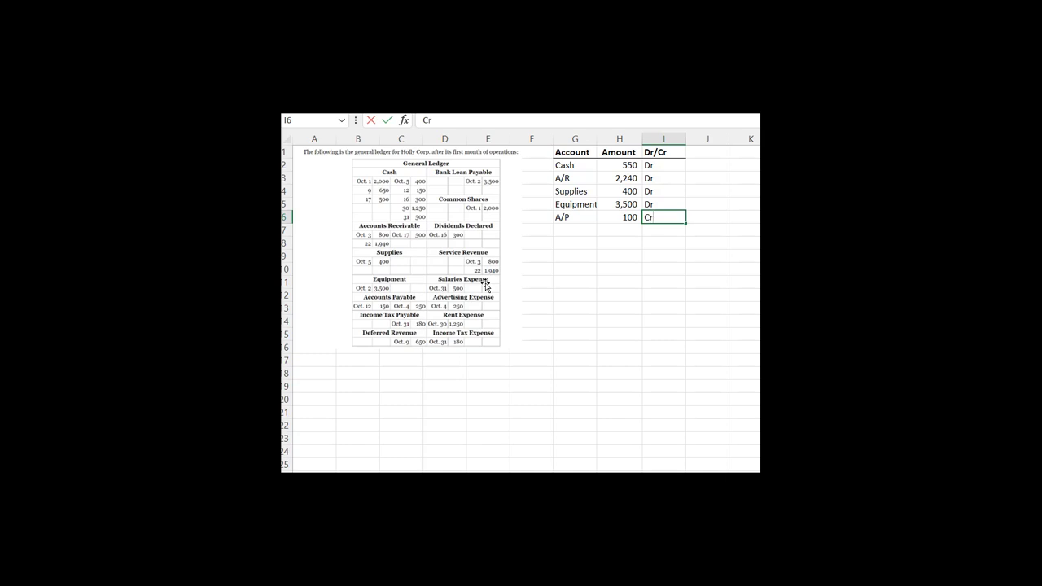
key(Return)
key(Up)
key(Left)
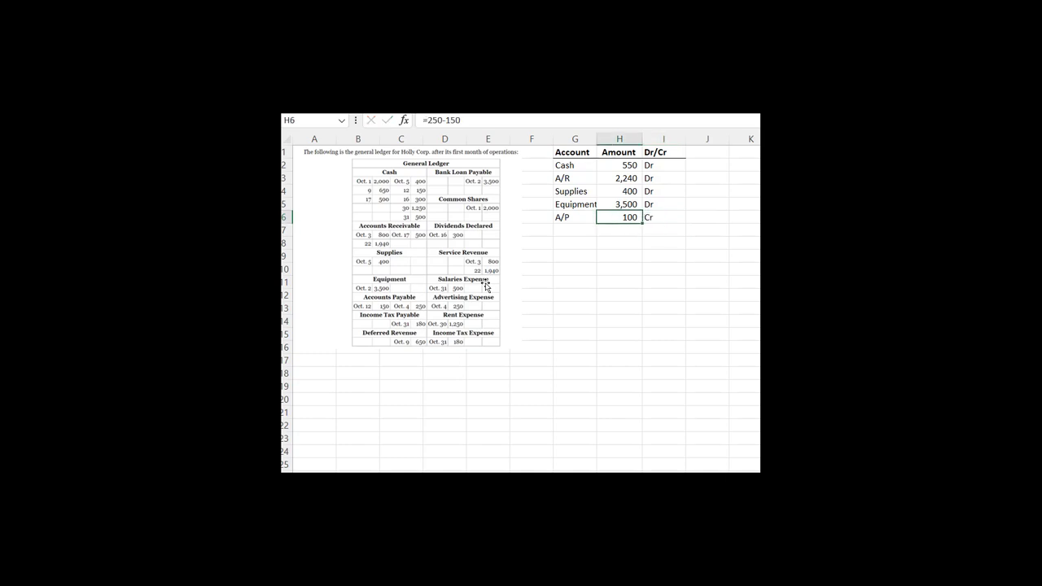
key(Right)
key(Up)
key(Up)
key(Up)
key(Right)
key(Up)
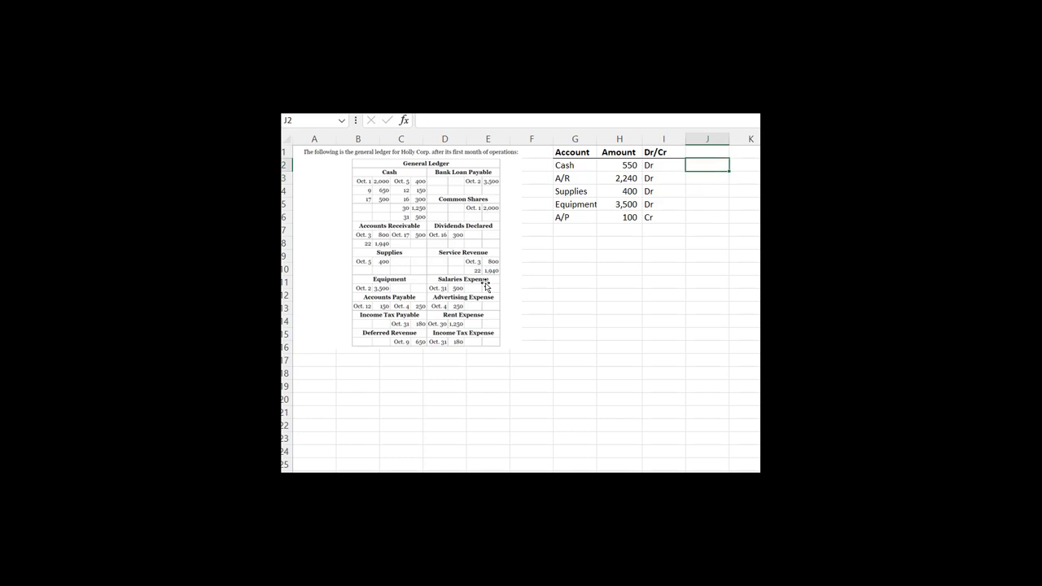
key(Down)
key(Down)
key(Down)
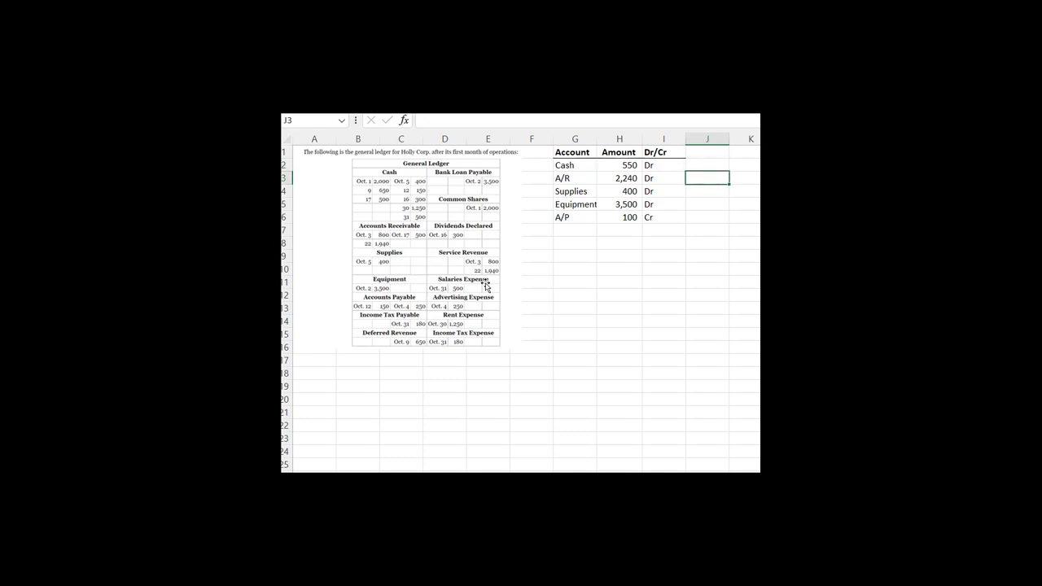
key(Down)
key(Left)
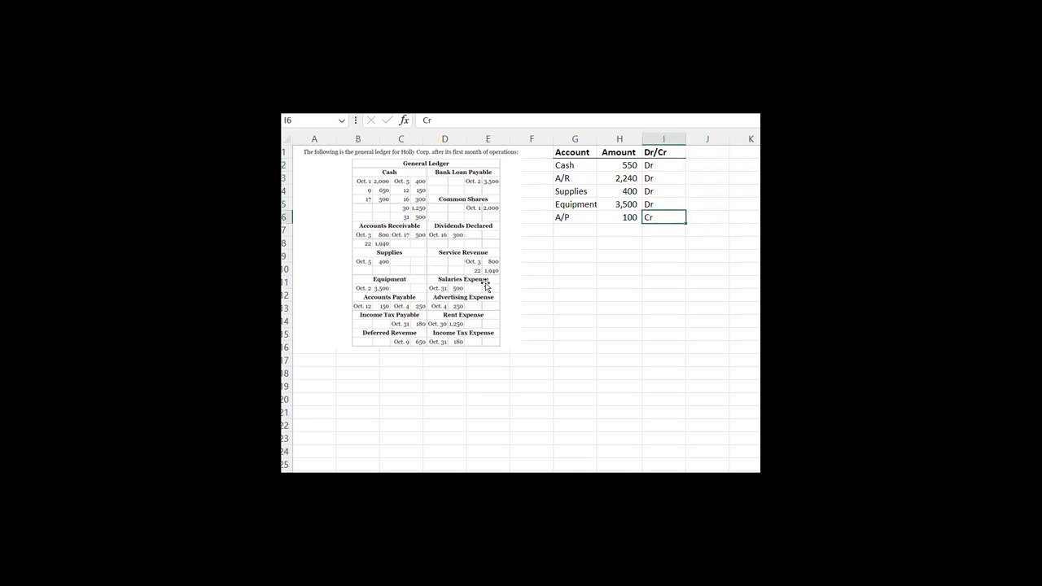
Enter I/T Pay as the account name in row 7, abbreviating Income Tax Payable.
key(Left)
key(Left)
key(Down)
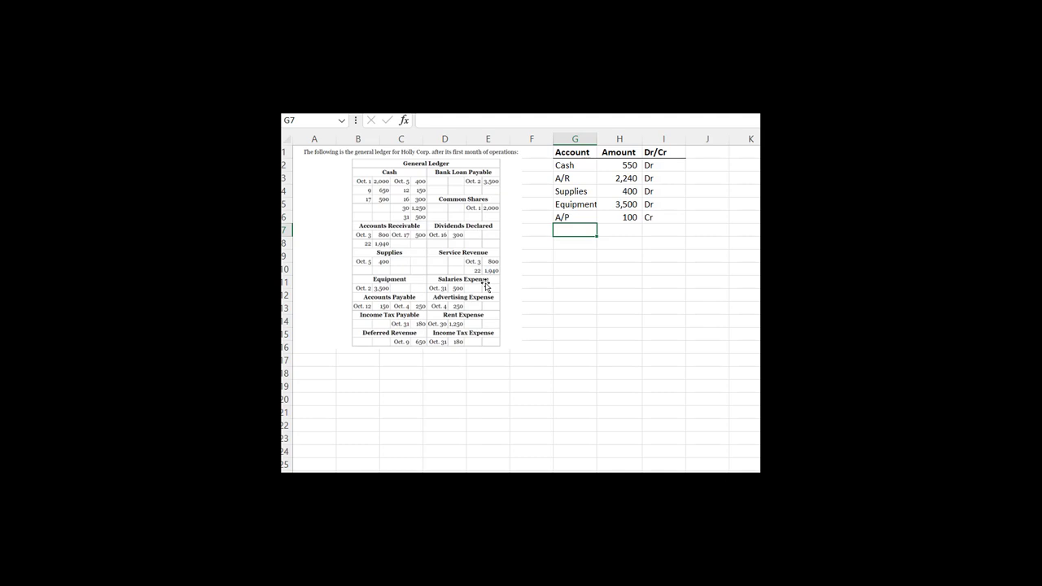
text(Income T)
key(BackSpace)
key(BackSpace)
key(BackSpace)
key(BackSpace)
key(BackSpace)
key(BackSpace)
key(BackSpace)
text(/T Pay)
key(Tab)
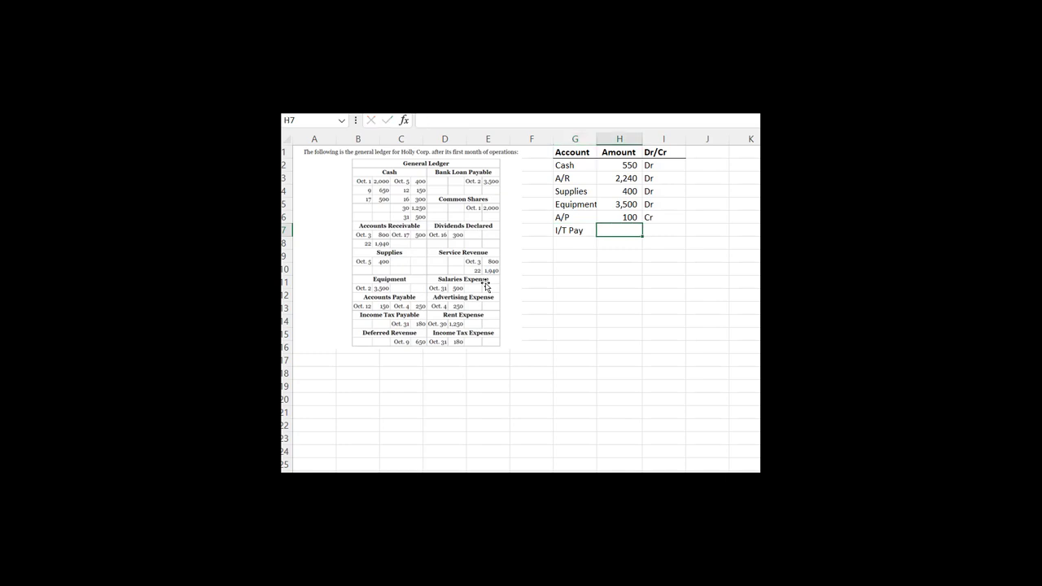
Give the I/T Pay row an amount of 180 and the side Cr.
text(180)
key(Tab)
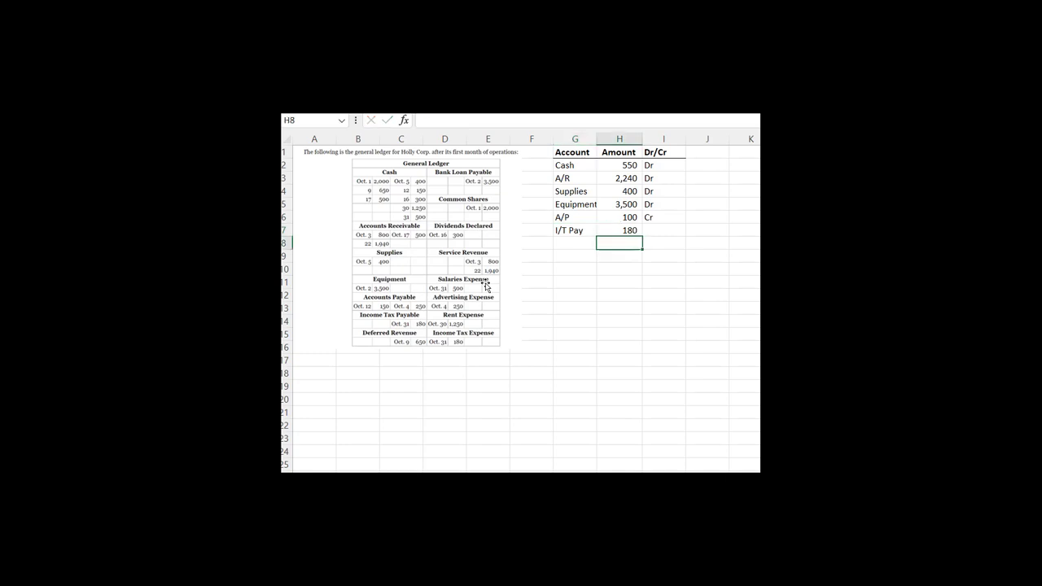
text(Cr)
key(Return)
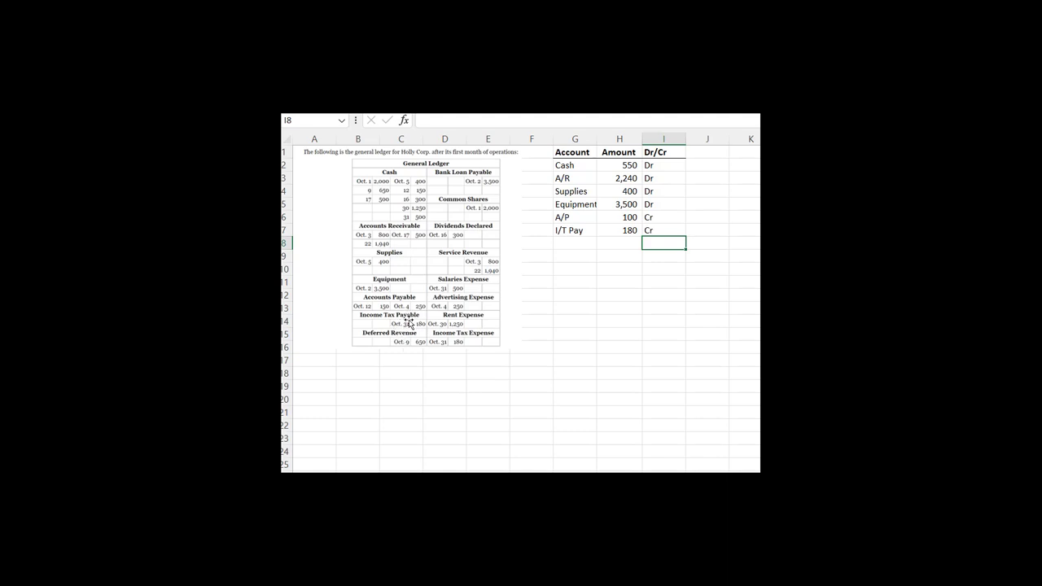
Add a Def. Rev row in row 8 with an amount of 650 and the side Cr copied from the row above.
click(587, 238)
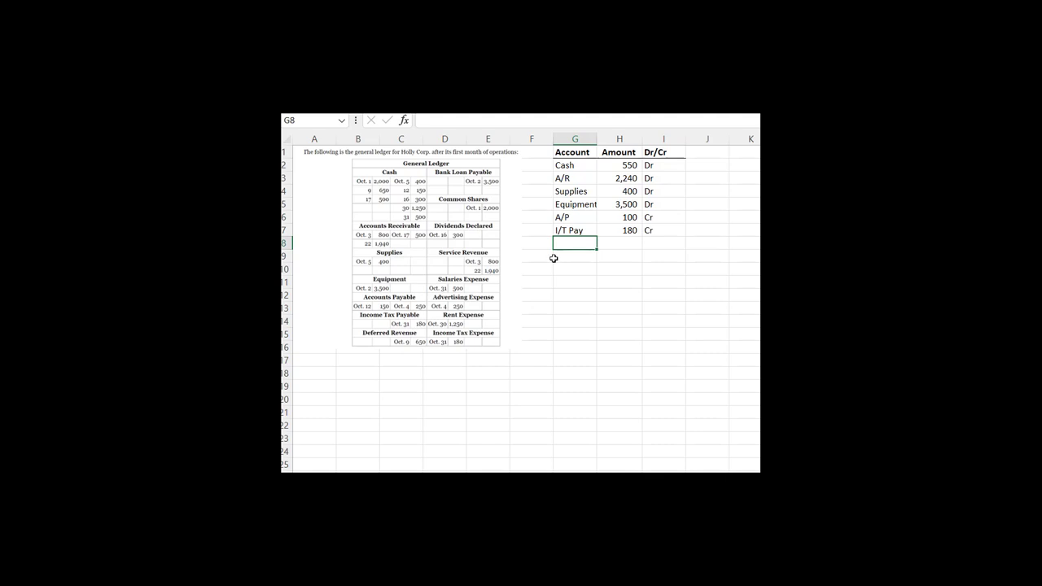
text(Defe)
text( Rev)
key(Tab)
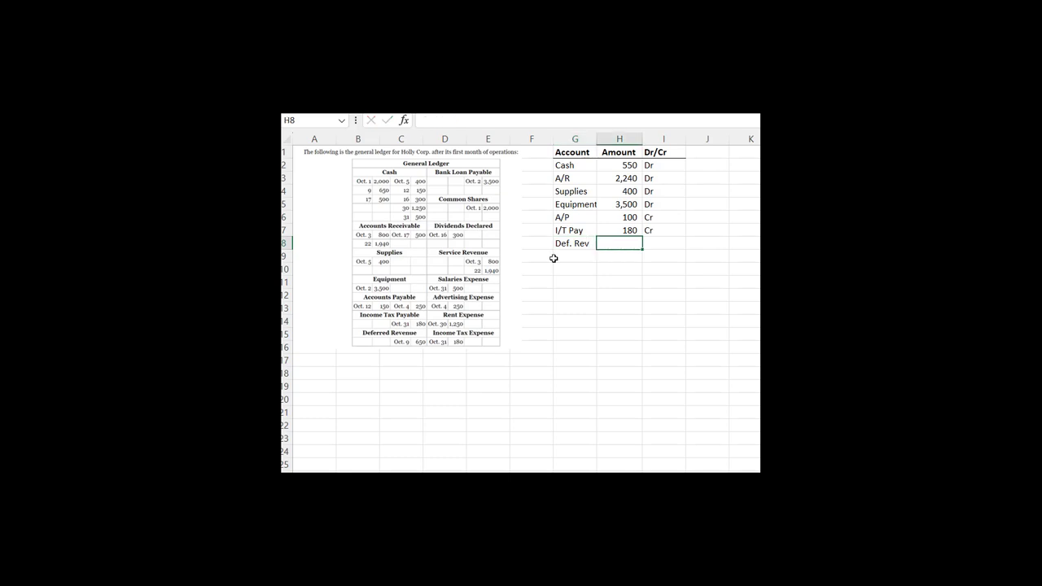
text(650)
key(Return)
key(Up)
key(Up)
key(Right)
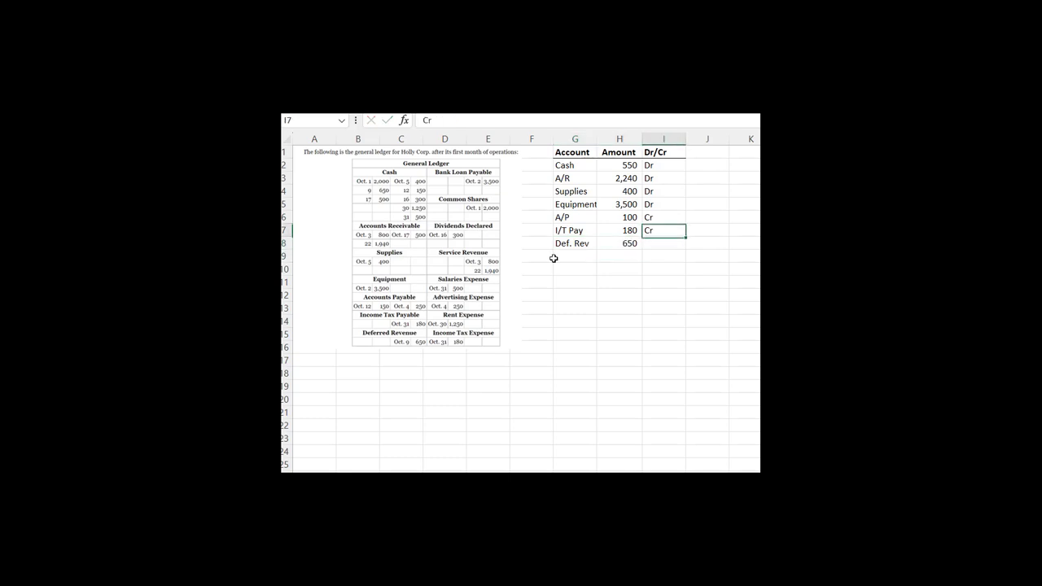
key(ctrl+c)
key(Down)
key(ctrl+v)
Enter Bank Loan Pay. as the account name in row 9 and widen column G to fit it.
key(Left)
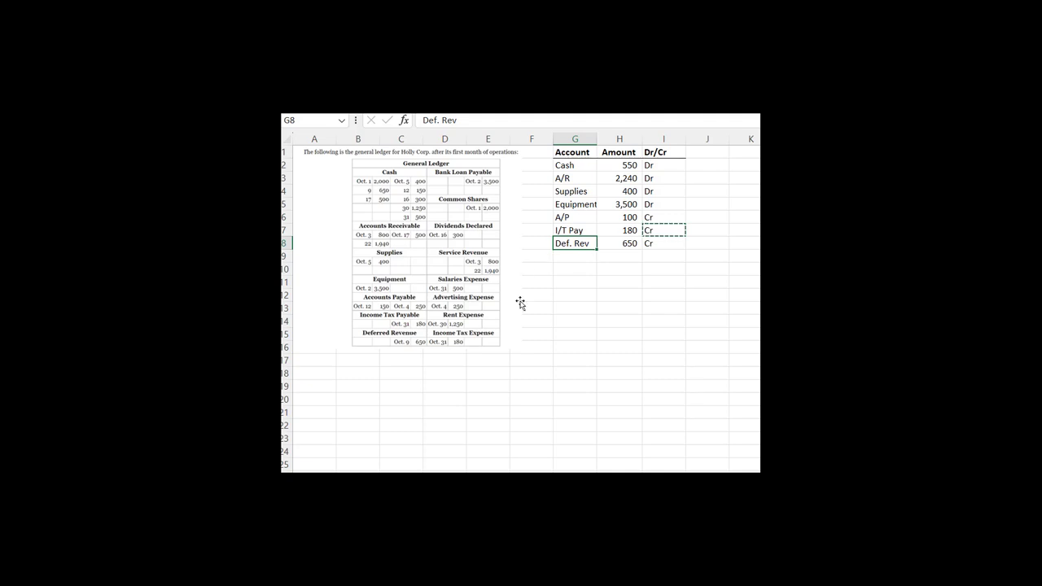
key(Down)
text(B)
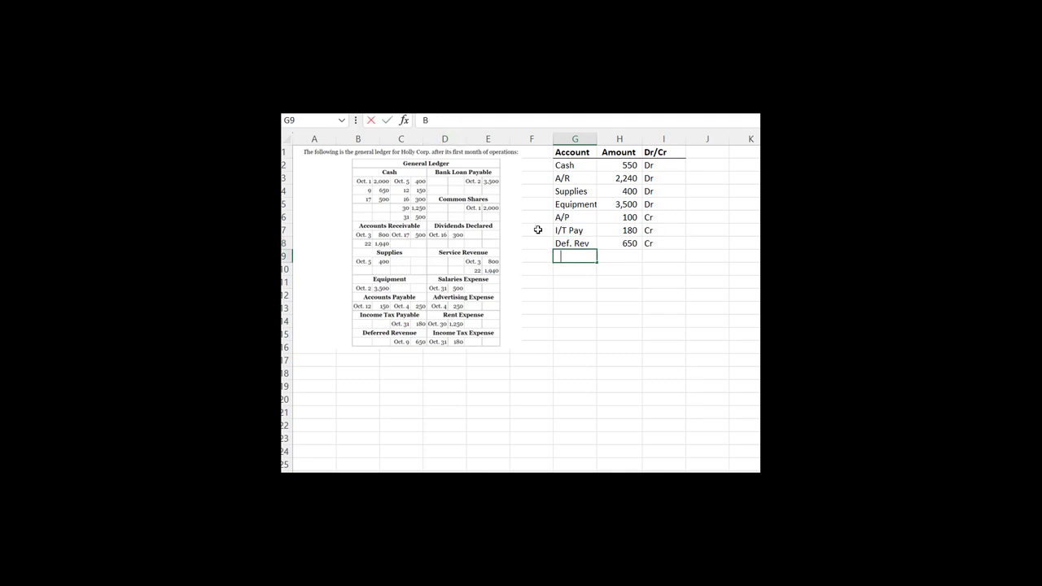
text(ank Loan Paay)
key(BackSpace)
key(BackSpace)
text(y.)
click(794, 295)
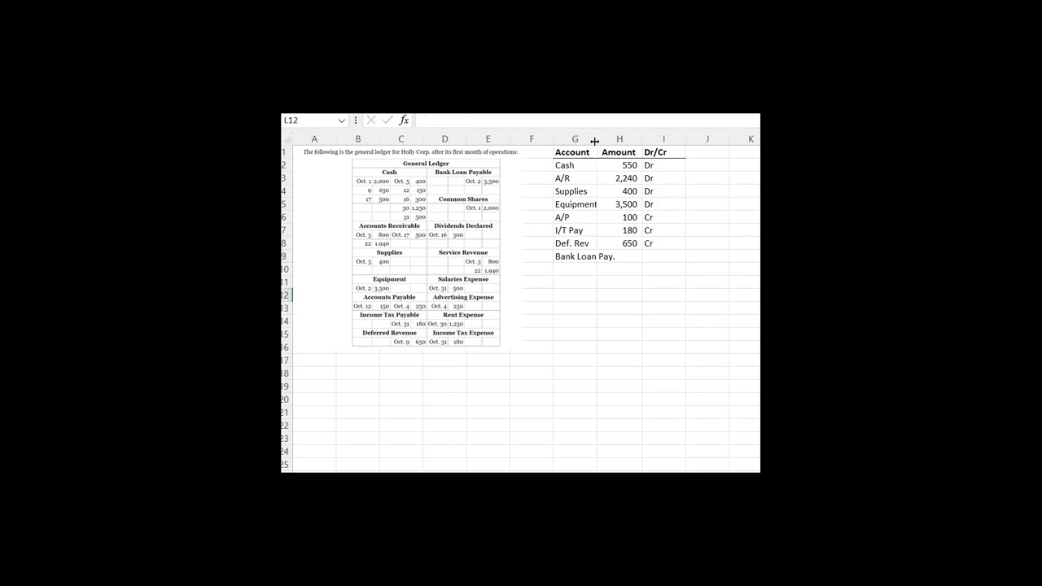
drag(597, 140, 618, 141)
Give the Bank Loan Pay. row an amount of 3,500 and the side Cr.
click(636, 258)
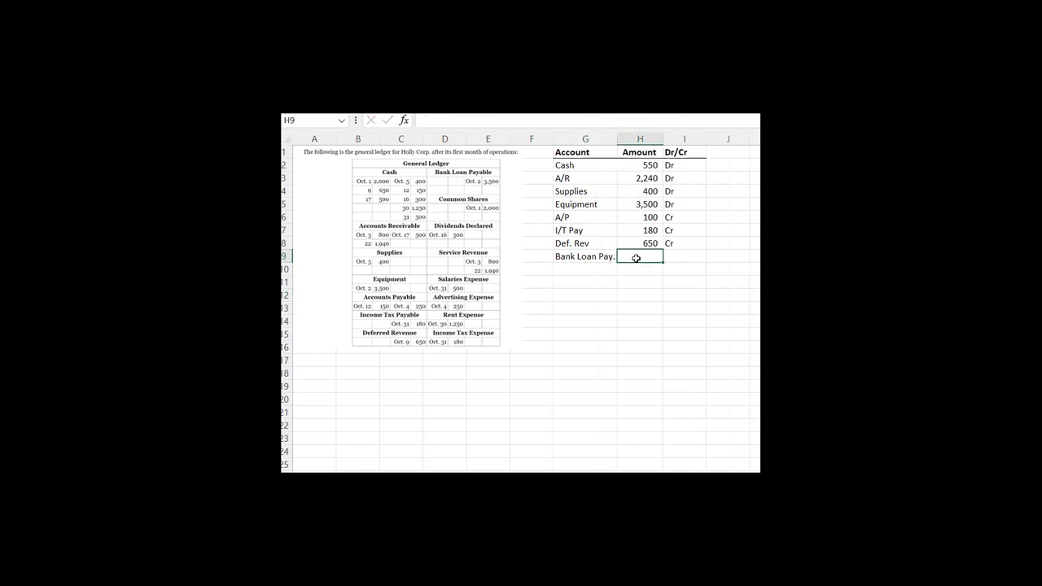
text(3,500)
key(Right)
text(Cr)
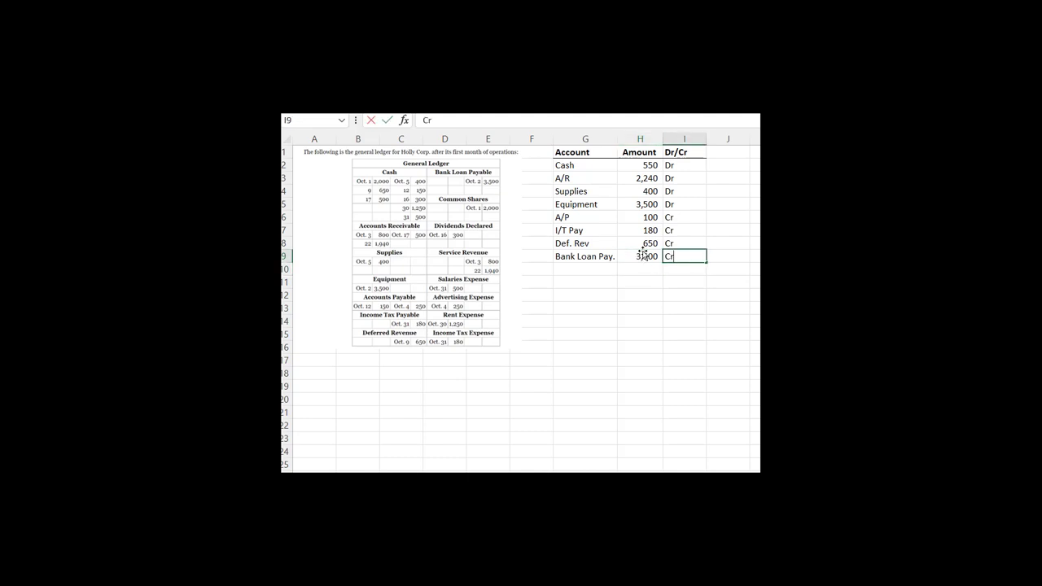
key(Return)
Add a Common Shares row in row 10 with an amount of 2,000 and the side Cr.
key(Left)
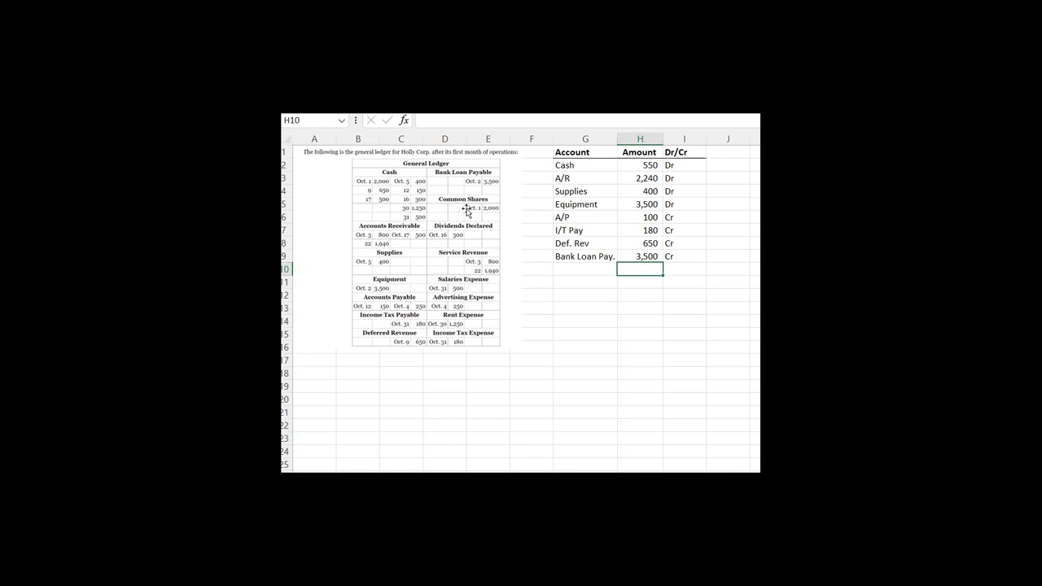
key(Left)
text(Co)
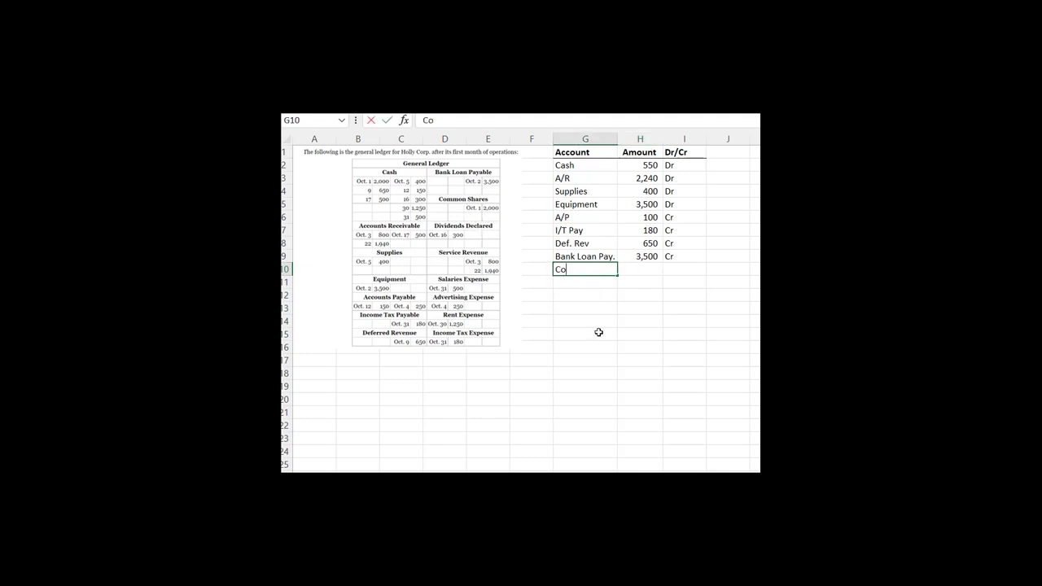
text(mmon Shares)
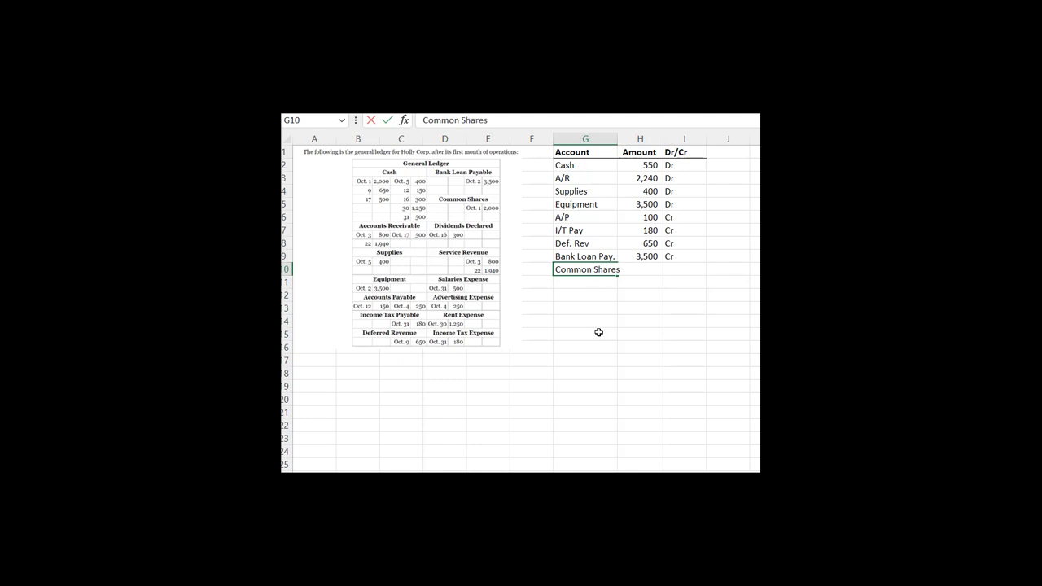
key(Tab)
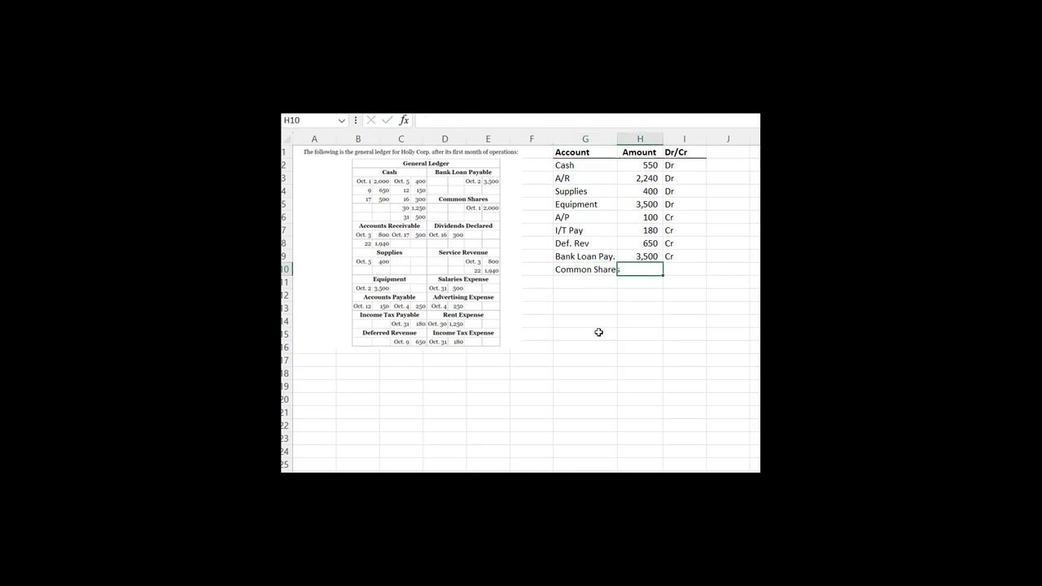
text(2,)
text(000)
key(Return)
key(Up)
key(Right)
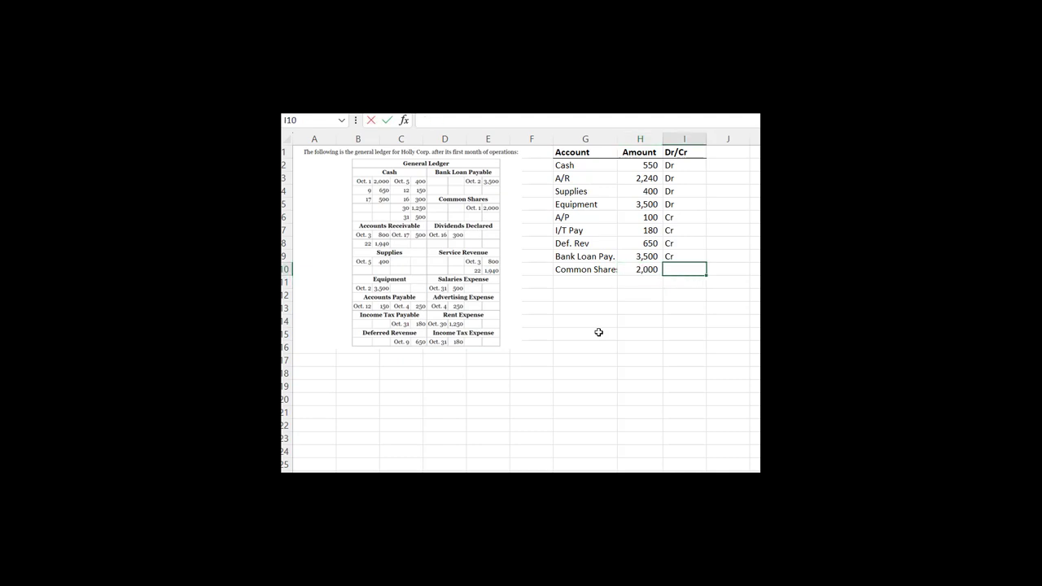
text(Cr)
key(Return)
Add a Div. Declared row in row 11 with an amount of 300 and the side Dr.
key(Left)
key(Left)
text(Di)
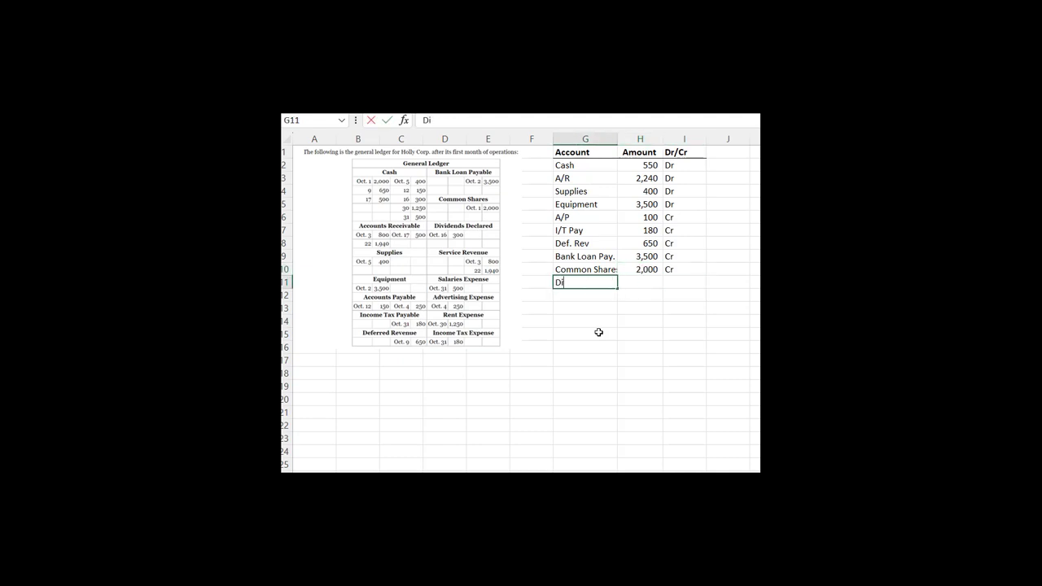
text(v. Decalared)
key(Tab)
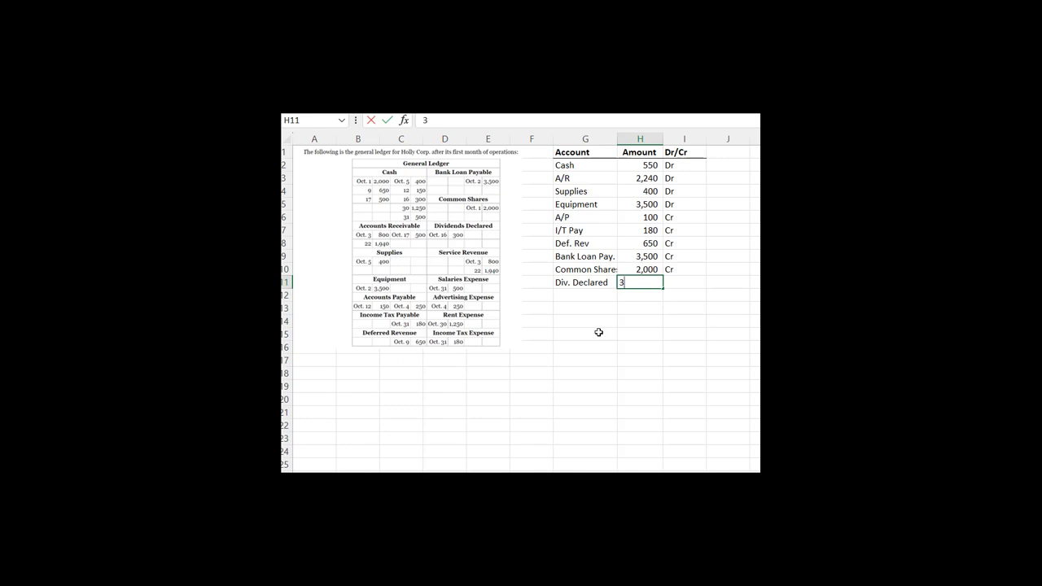
text(300)
key(Return)
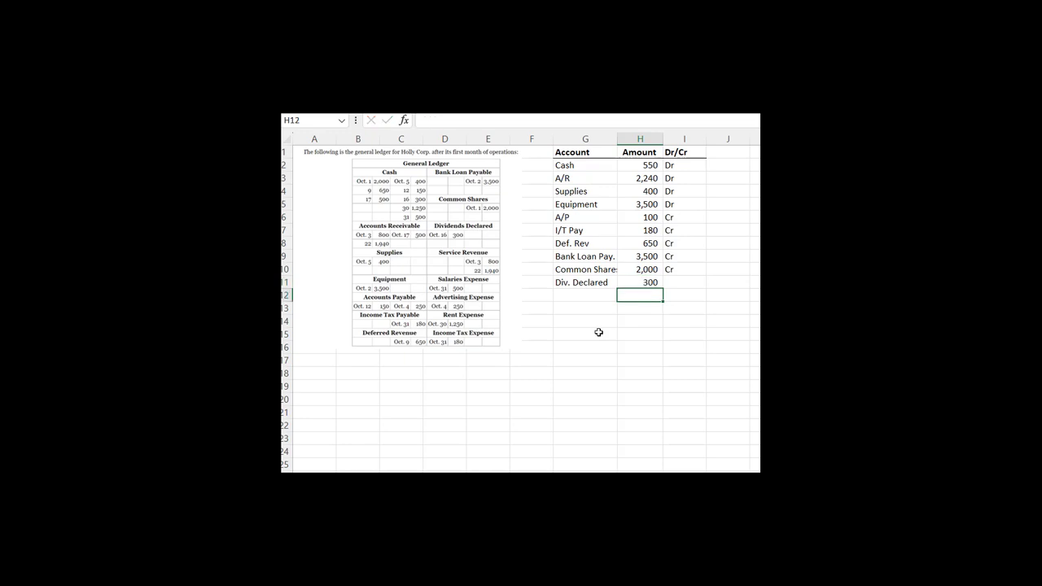
key(Up)
key(Right)
text(Dr)
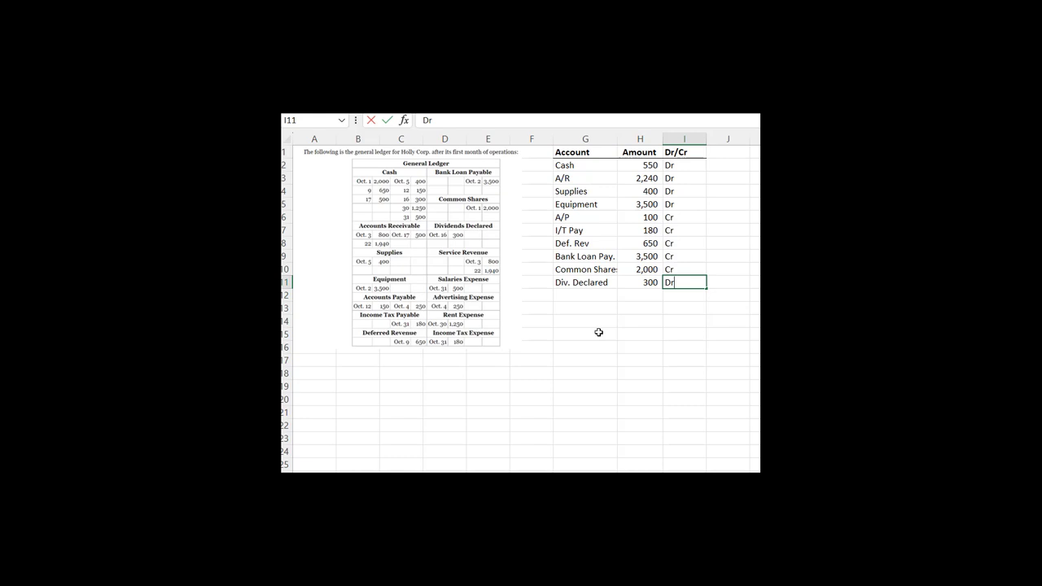
key(Return)
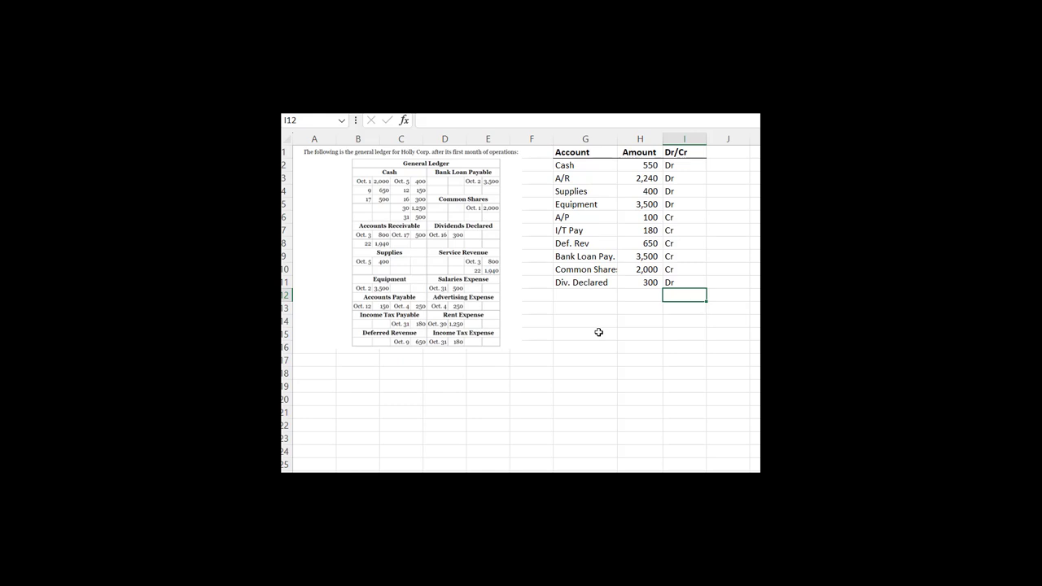
Enter Service Revenue as the account name in row 12.
key(Left)
key(Left)
key(Up)
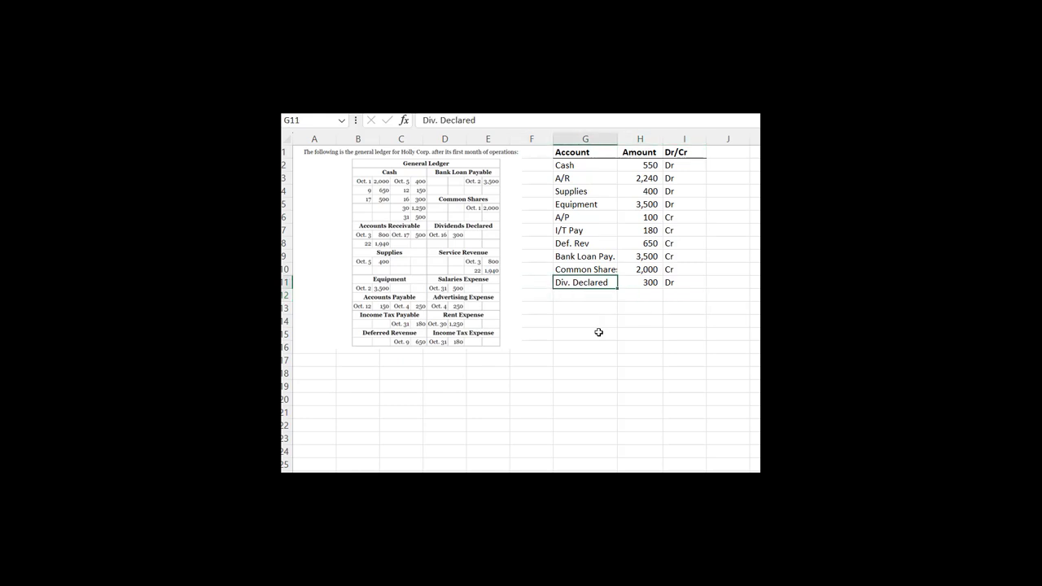
key(Down)
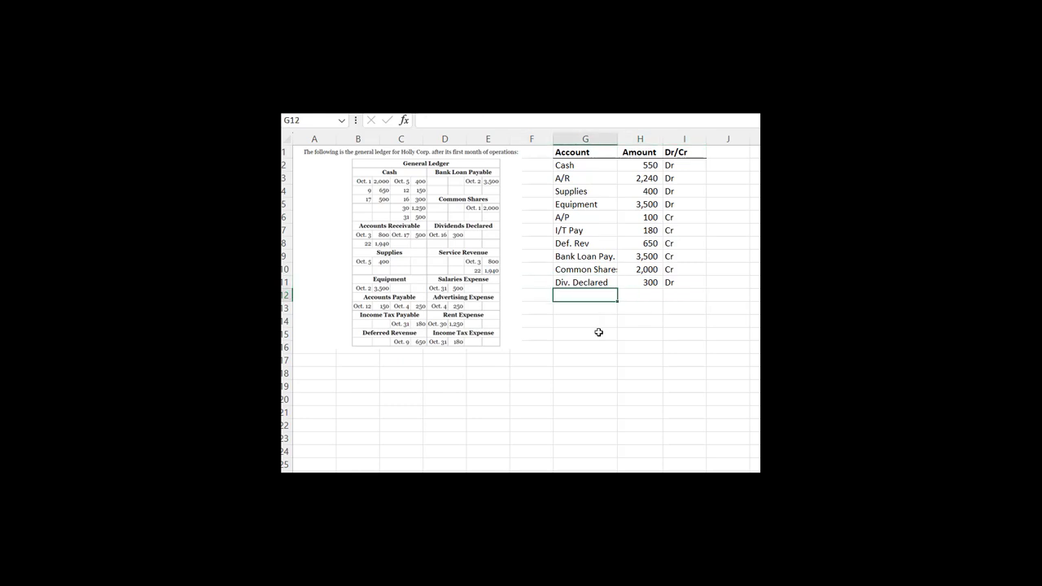
text(Service Revenue)
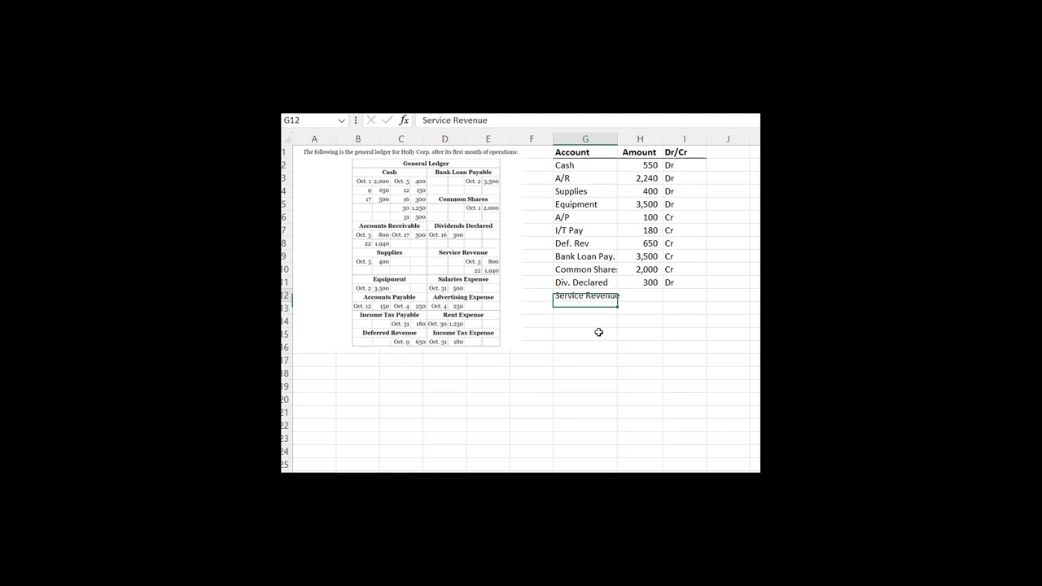
key(Tab)
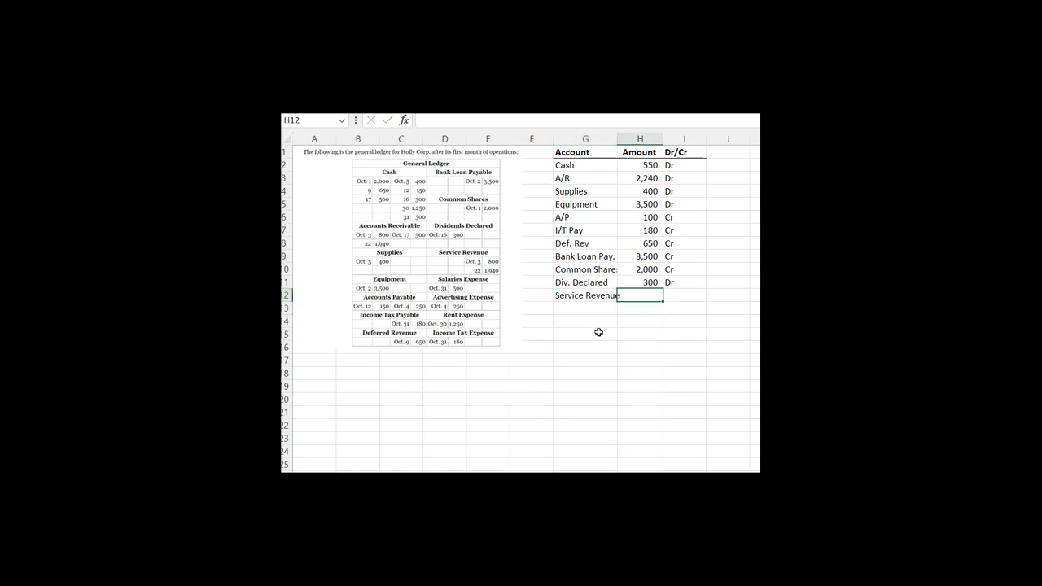
Give the Service Revenue row an amount calculated as =800+1940 and the side Cr.
text(-)
key(BackSpace)
key(BackSpace)
text(=800+)
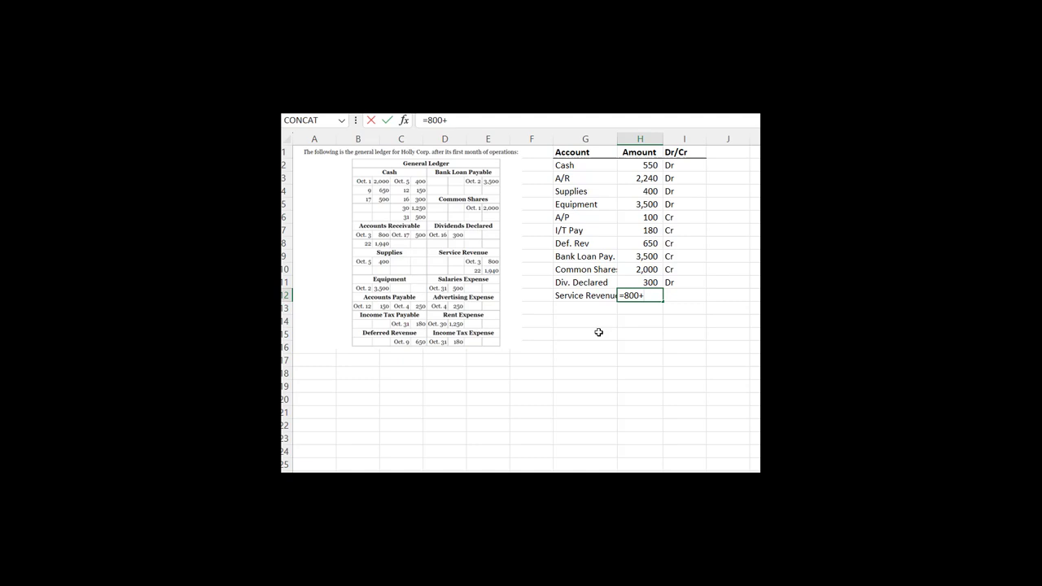
text(1940)
key(Return)
key(Up)
key(Right)
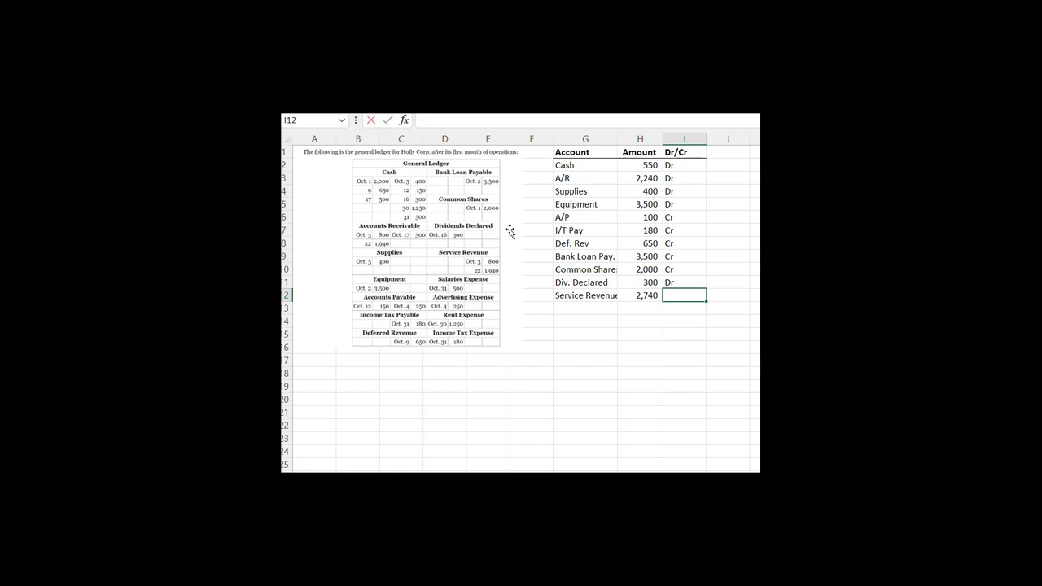
text(Cr)
key(Return)
key(Return)
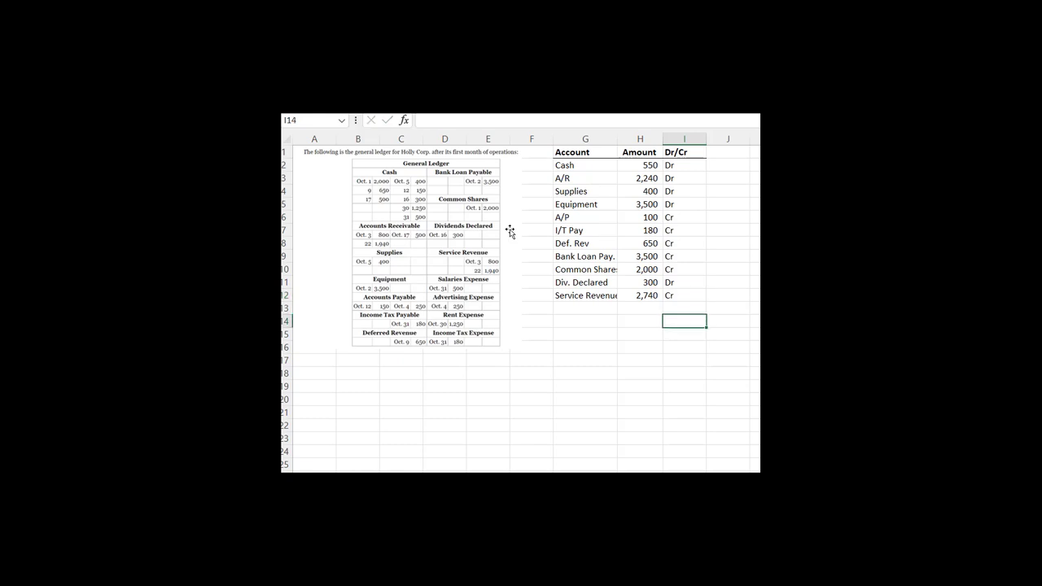
Add a Salaries Expense row in row 13 with an amount of 500 and the side Dr.
key(Up)
key(Left)
key(Left)
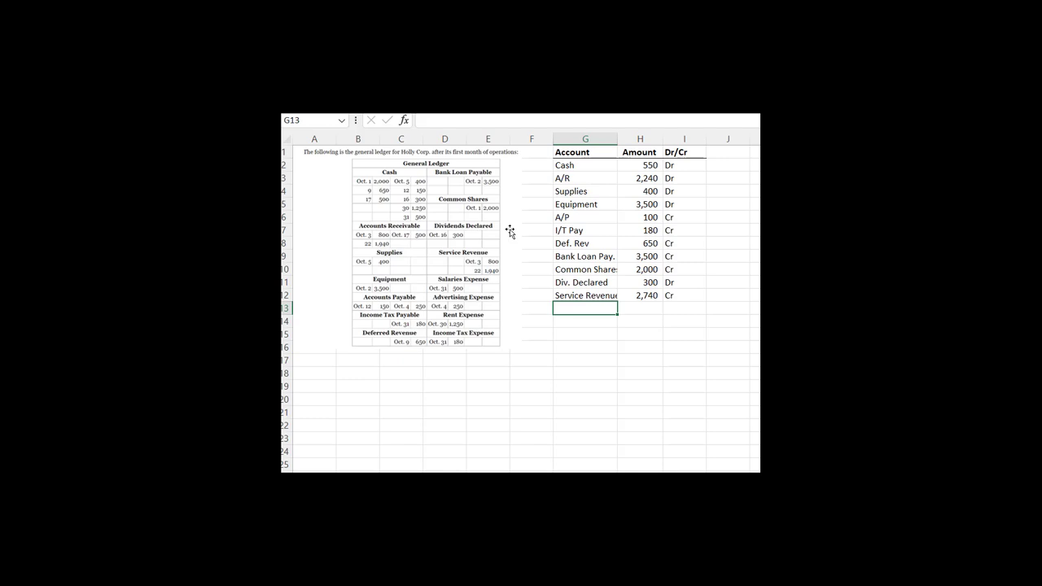
text(Salaries Exp)
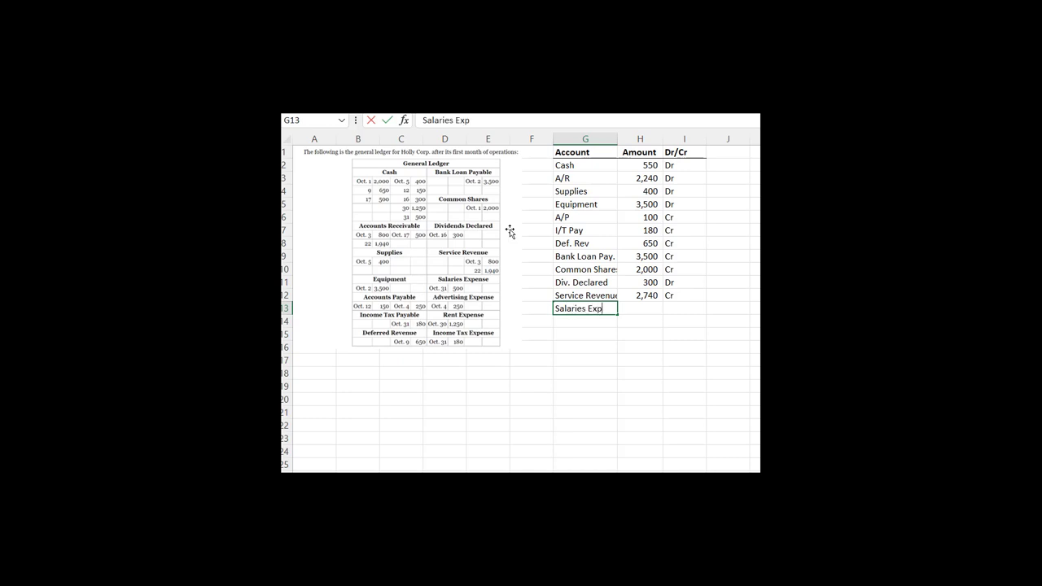
text(ense)
key(Tab)
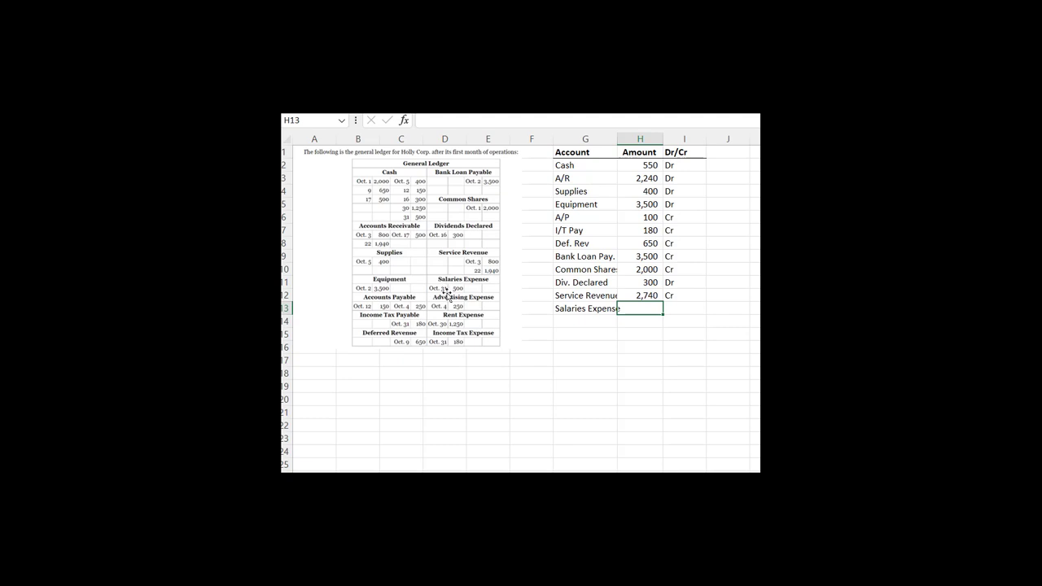
text(500)
key(Tab)
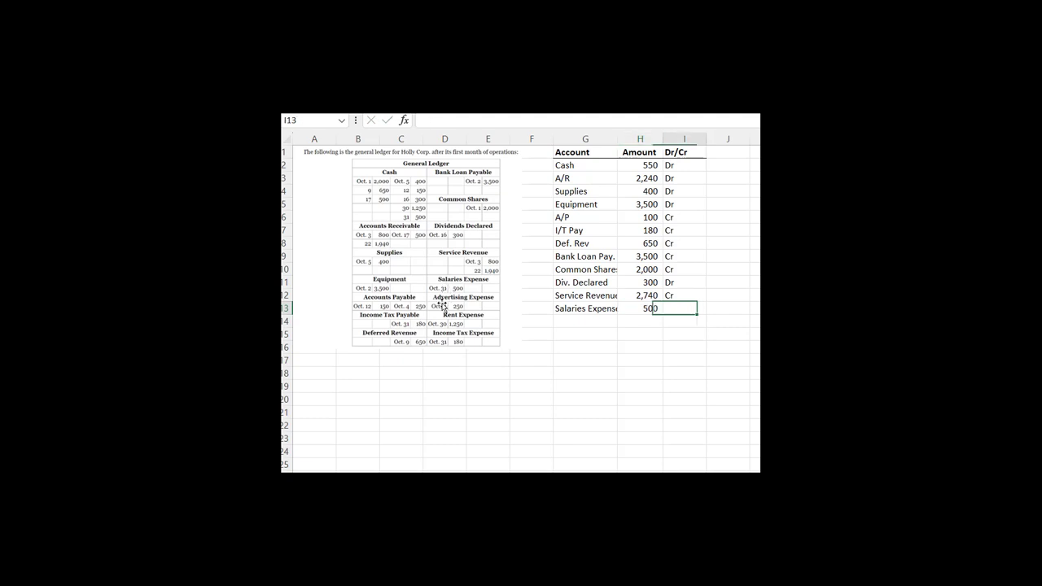
text(Dr)
key(Return)
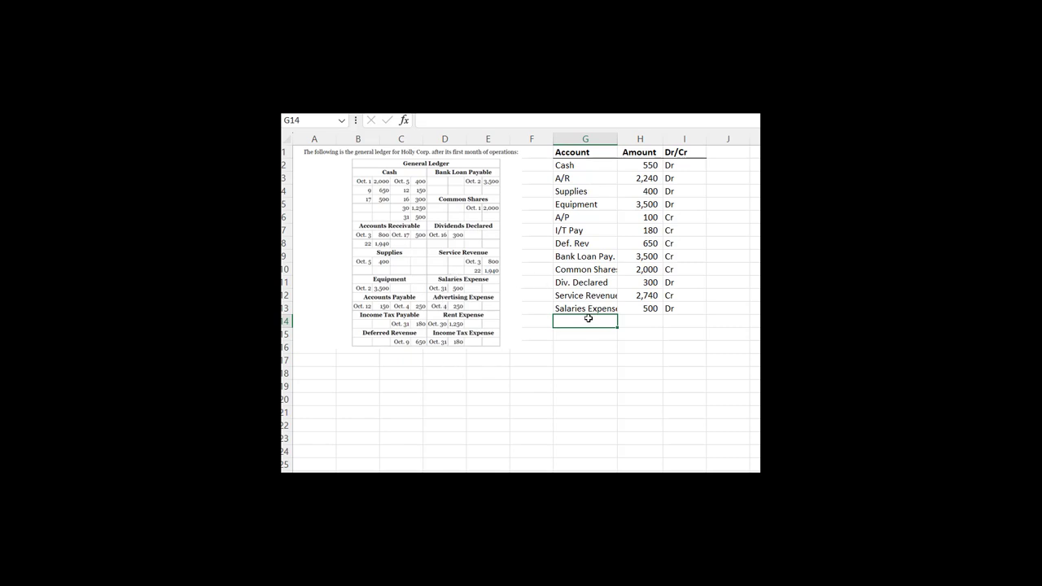
Add an Advertising Expense row in row 14 with an amount of 250.
text(Advertising)
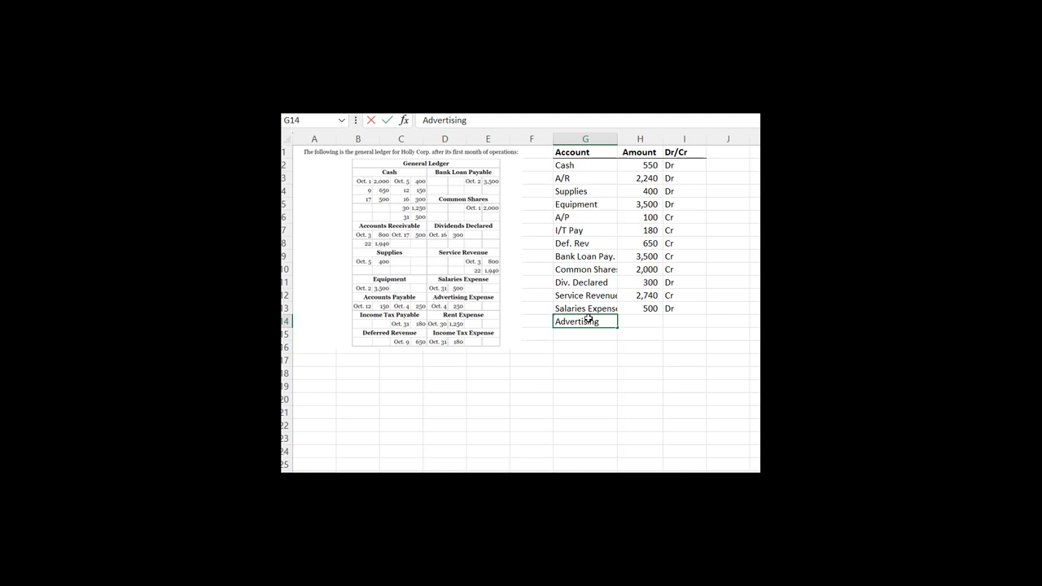
key(Tab)
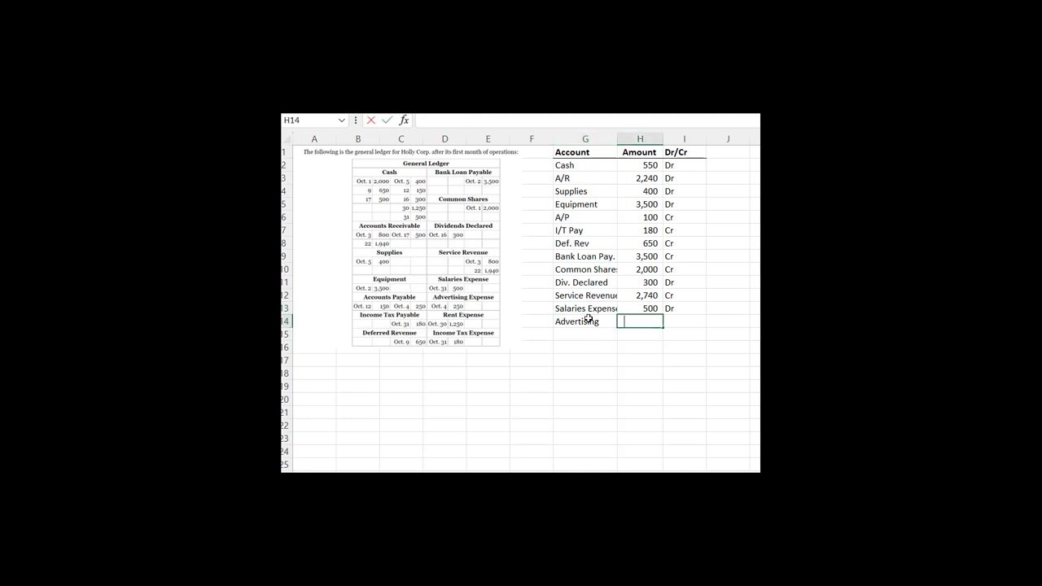
text(20)
key(BackSpace)
text(\)
text(0)
key(Return)
key(Up)
click(588, 320)
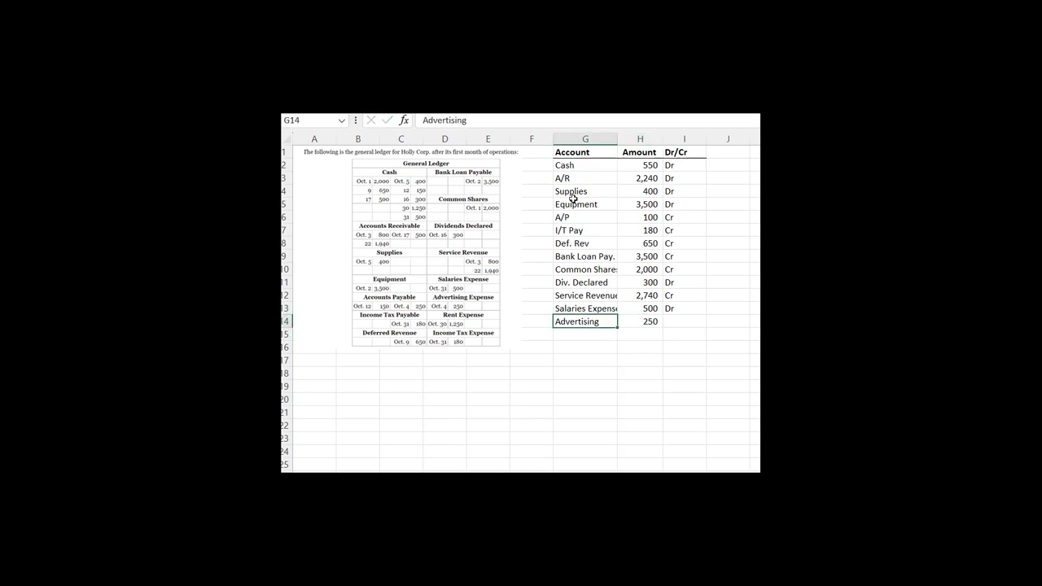
click(506, 118)
text(Expense)
key(Return)
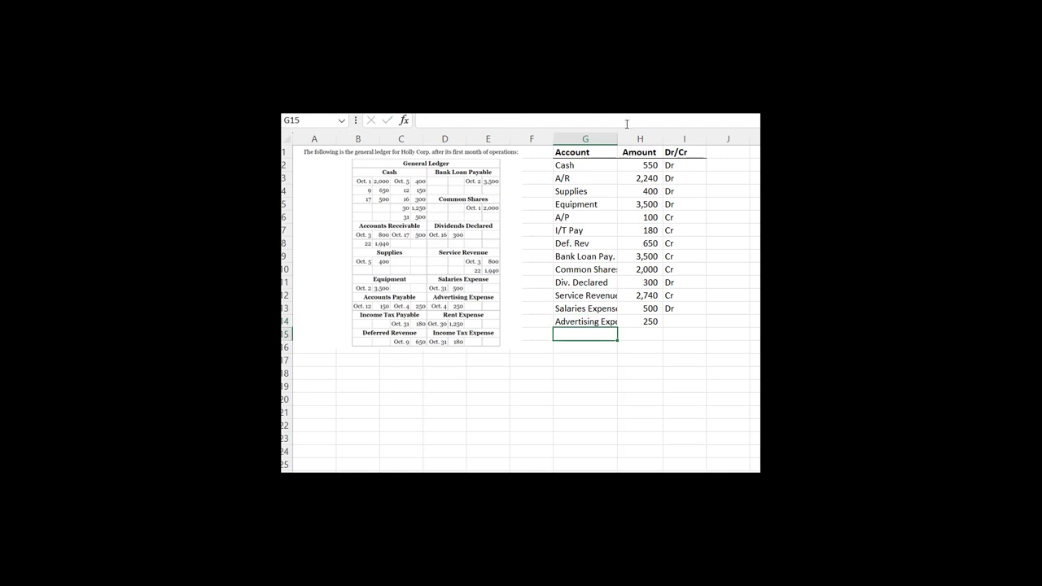
Fit the Account column's width to its longest name and copy the Dr side from Salaries Expense to Advertising Expense.
double_click(618, 139)
click(695, 308)
key(ctrl+c)
click(698, 319)
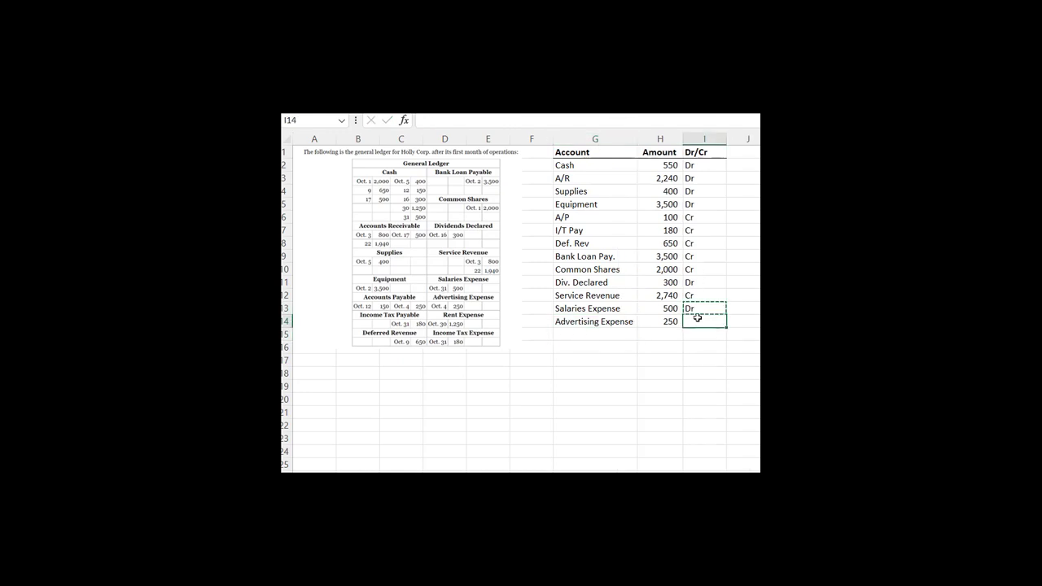
key(ctrl+v)
Add a Rent Expense row in row 15 with an amount of 1,250.
click(574, 335)
text(Re)
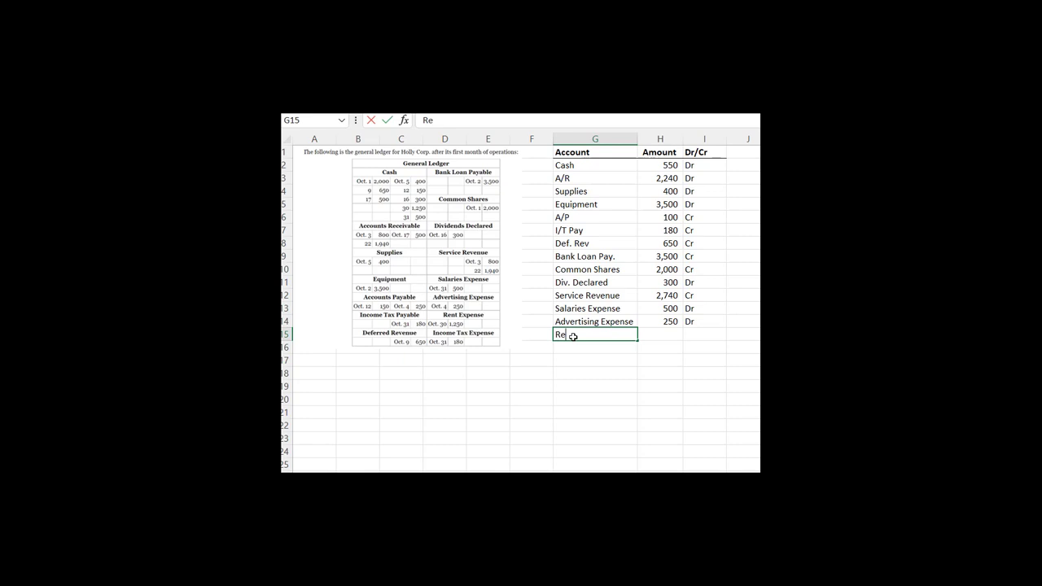
text(nt Expense)
key(Return)
key(Up)
key(Right)
text(1)
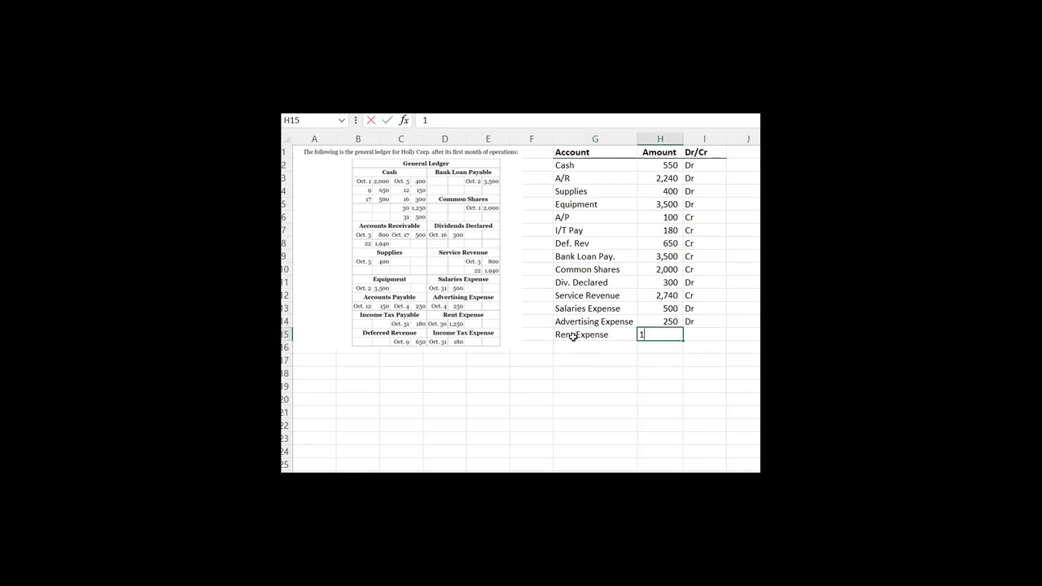
text(,250)
key(Return)
Copy the Dr side from the Advertising Expense row to the Rent Expense row.
key(Up)
key(Up)
key(Right)
key(ctrl+c)
key(Down)
key(ctrl+v)
Add an IT Expense row in row 16 with an amount of 180 and the side Dr.
key(Down)
key(Left)
key(Left)
text(IT)
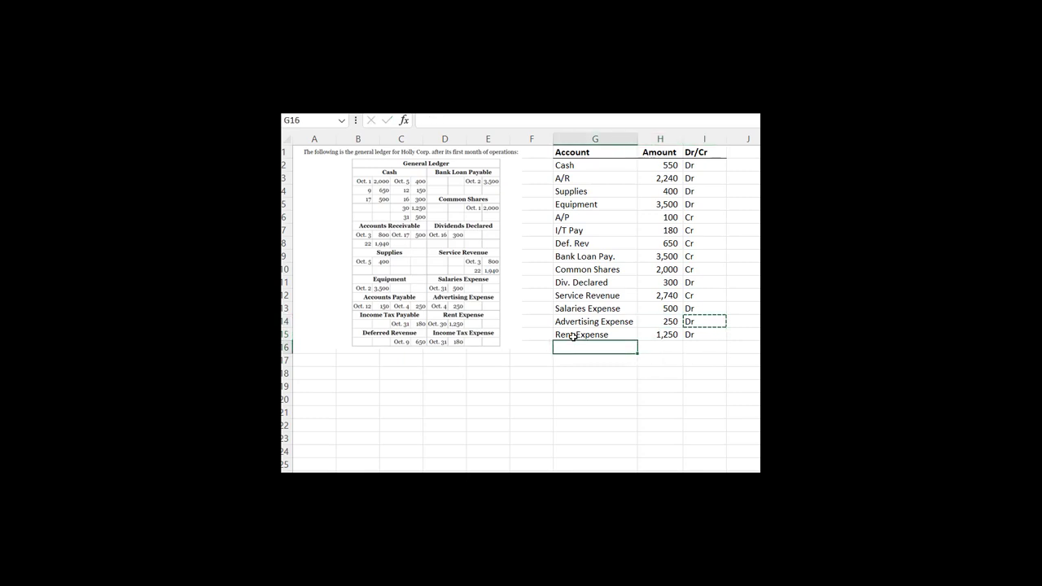
text( Expense)
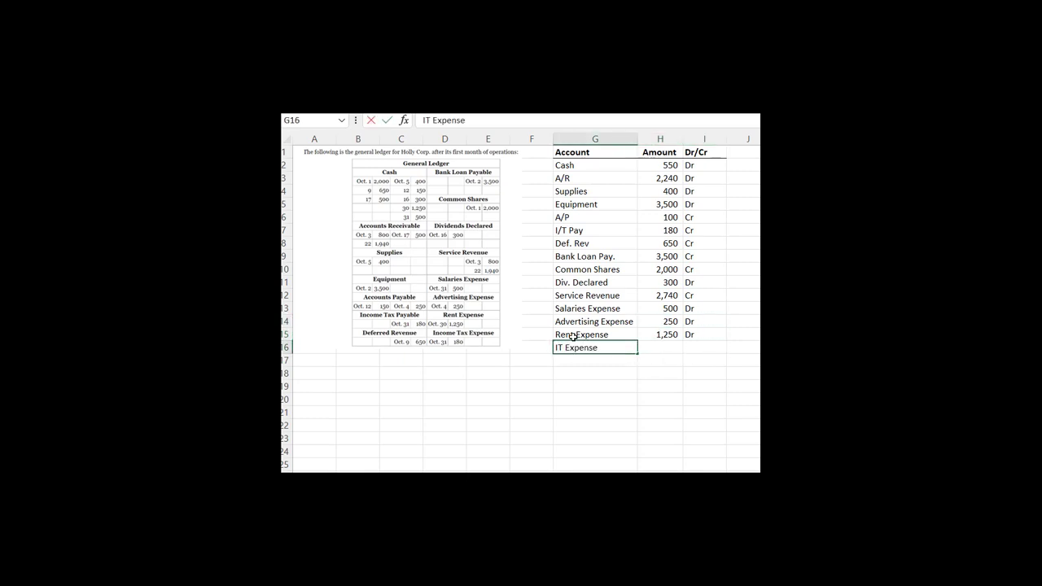
key(Right)
key(Right)
key(Left)
text(180)
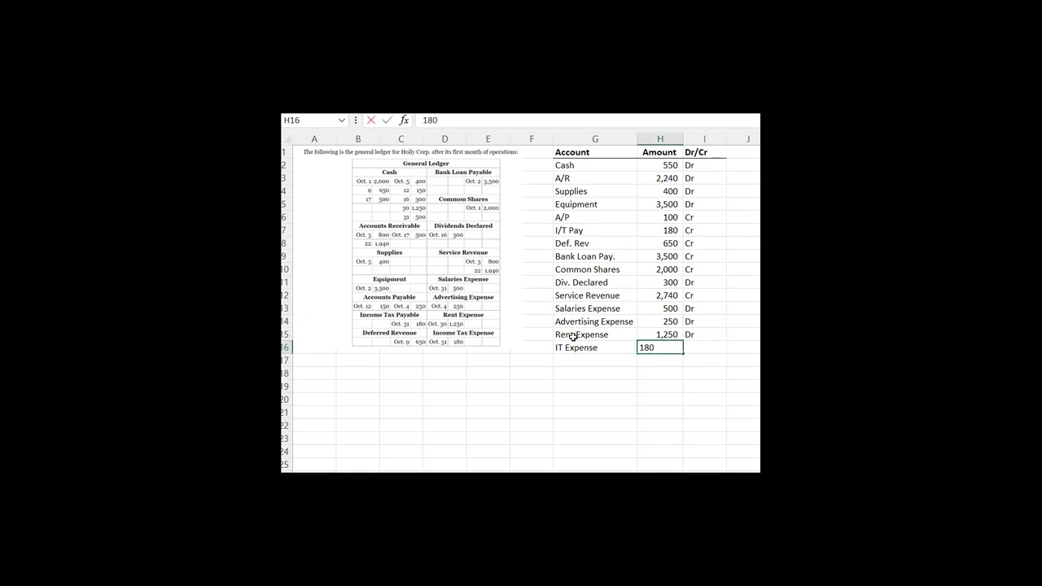
key(Return)
key(Up)
key(Right)
text(Dr)
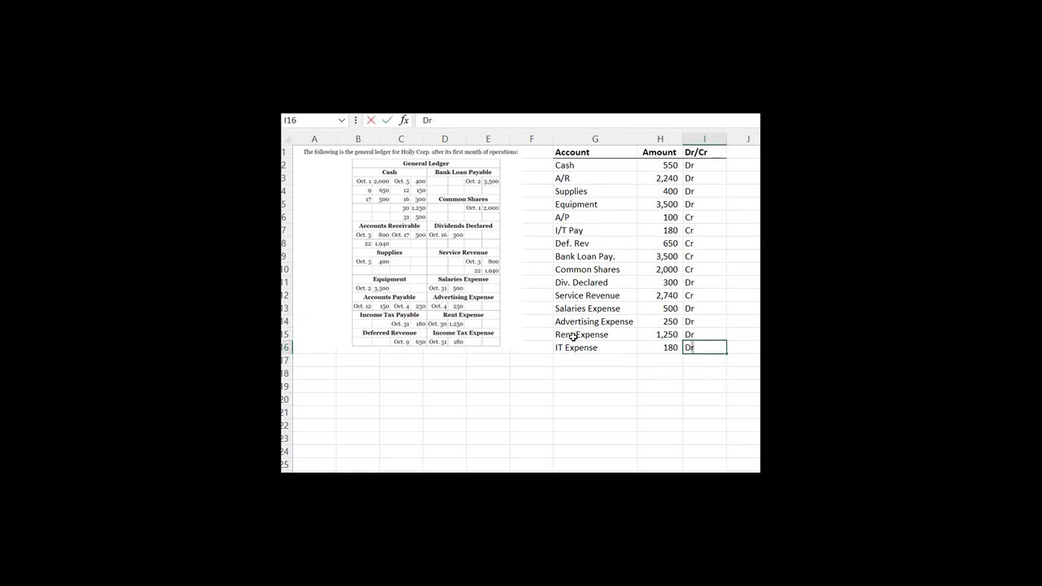
key(Return)
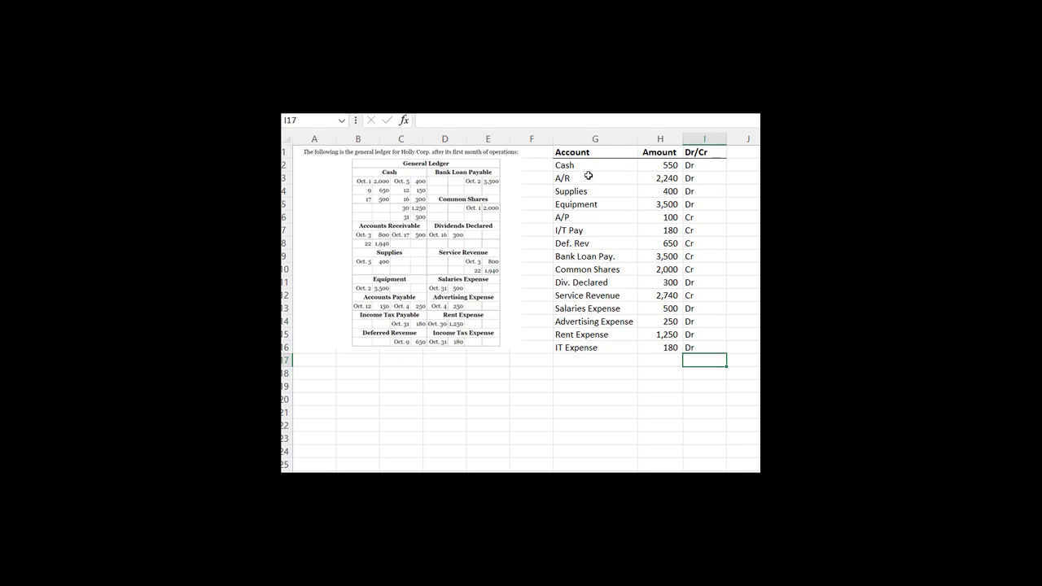
click(578, 152)
drag(578, 152, 580, 203)
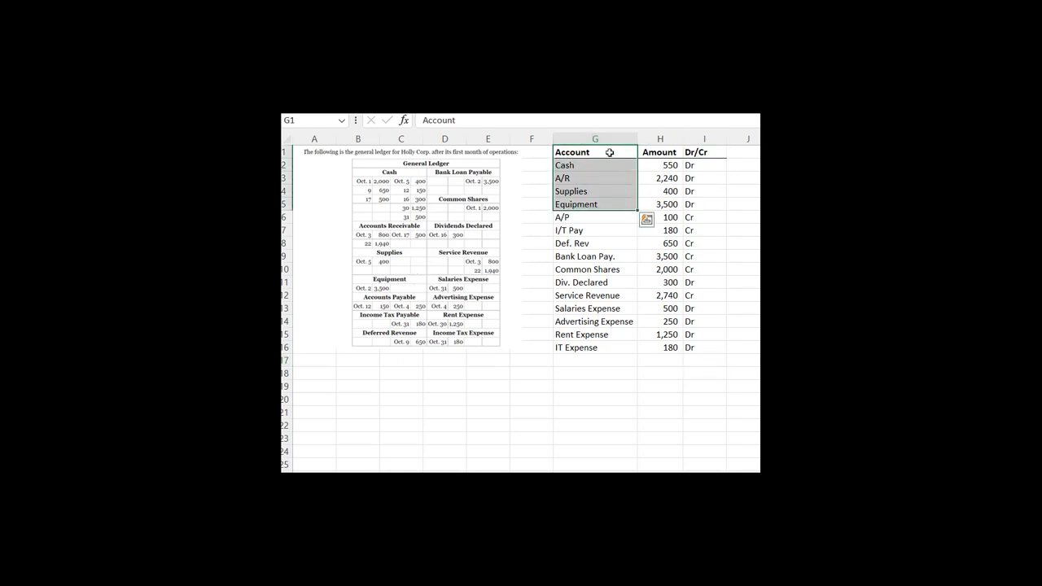
click(583, 153)
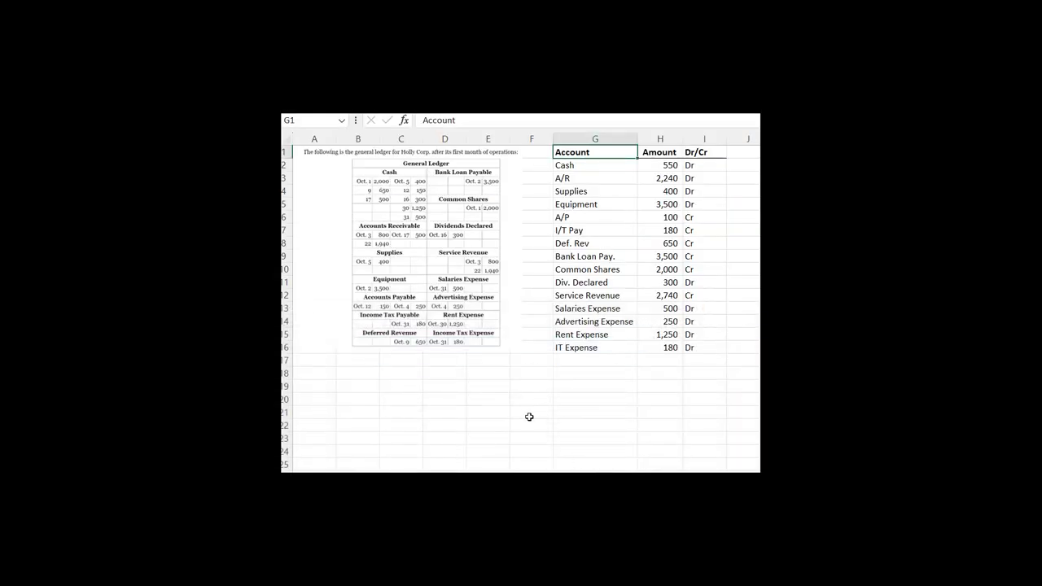
Move the general ledger picture down below row 25 to free columns A to F beside the account list.
drag(431, 207, 503, 463)
scroll(498, 403, up, 1)
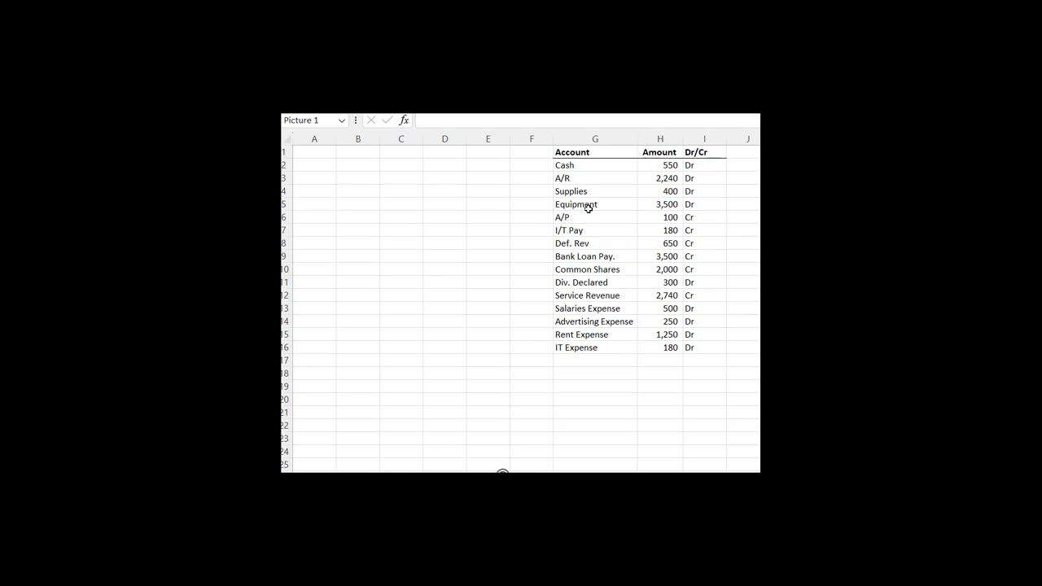
click(577, 164)
Merge cells A1 to E1 into one cell with wrapped text.
click(332, 154)
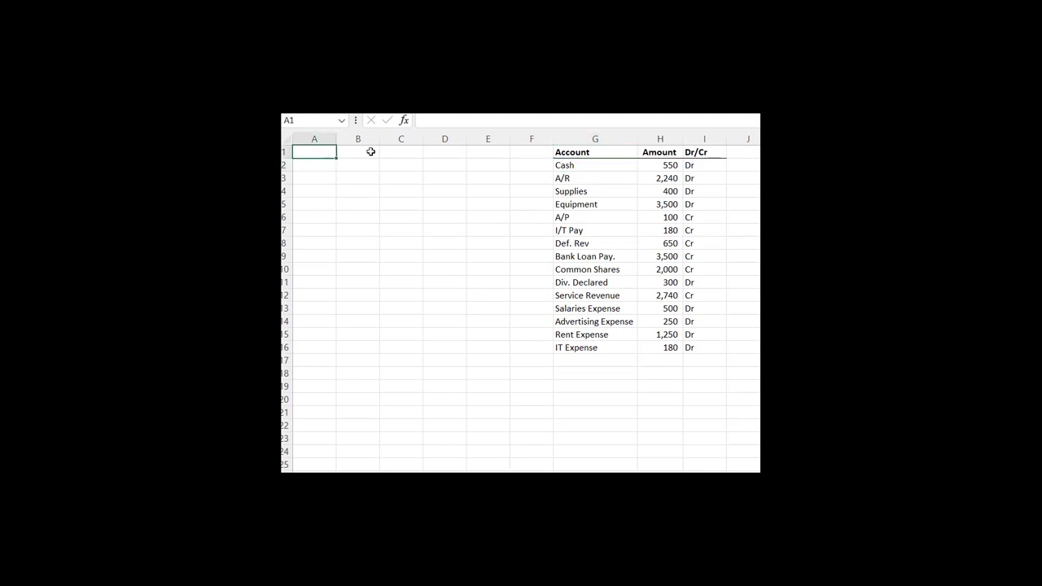
drag(333, 149, 466, 148)
right_click(465, 148)
click(513, 486)
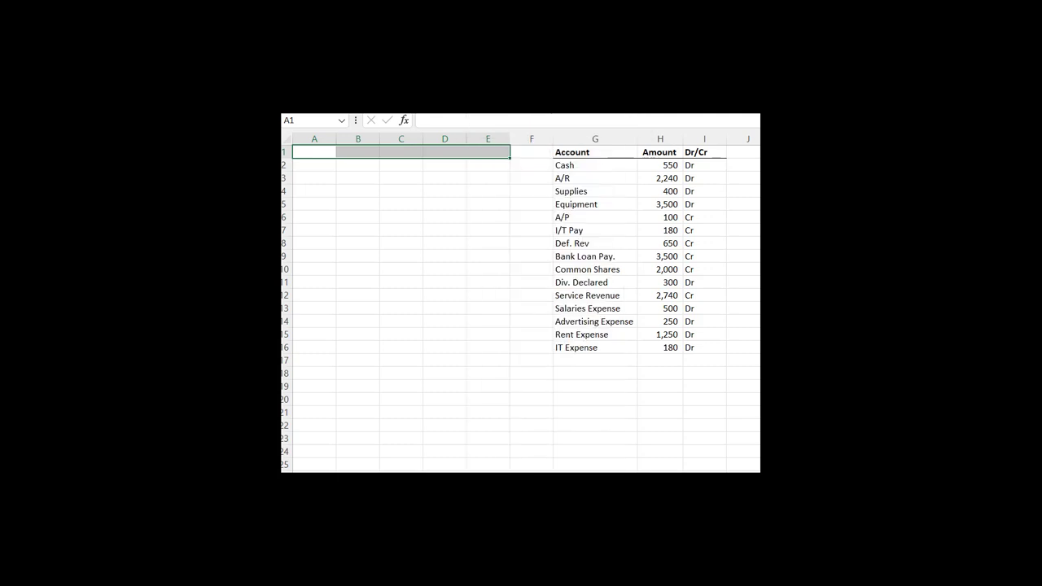
click(417, 301)
click(399, 423)
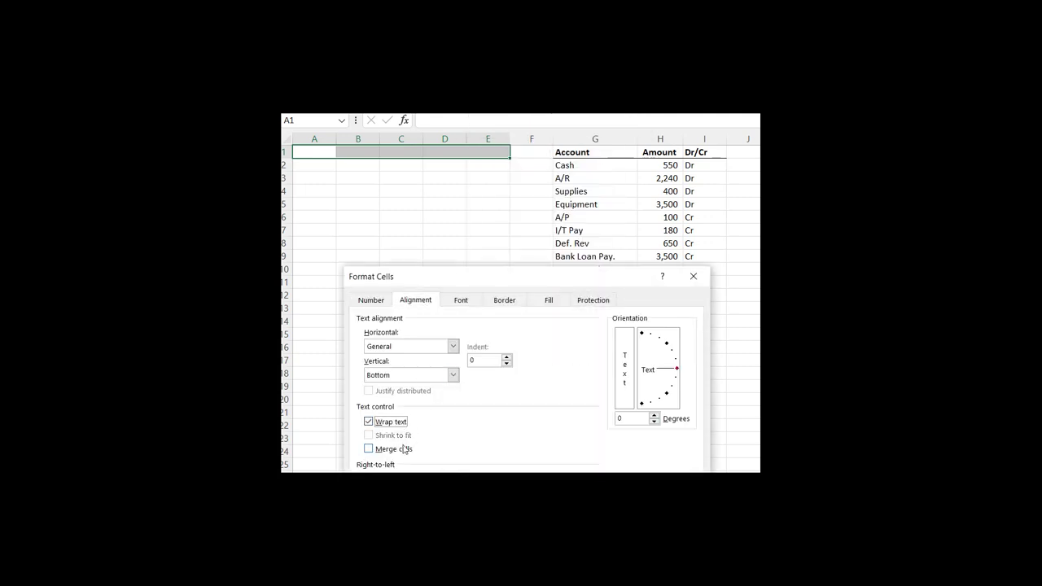
click(398, 450)
key(Return)
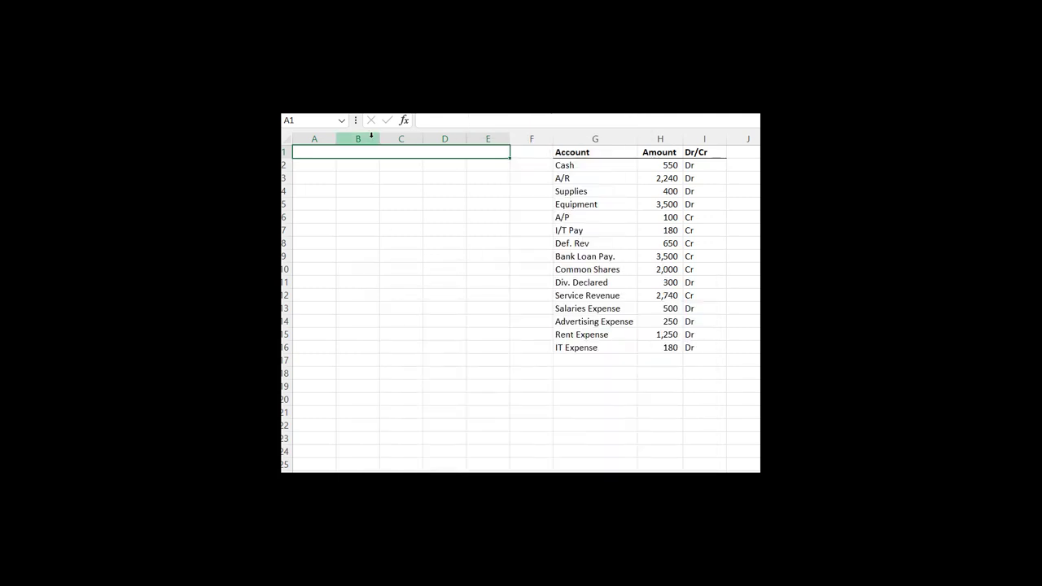
Enter the title Trial Balance in the merged cell A1 and center it horizontally.
text(Trial Balance)
key(Return)
key(Up)
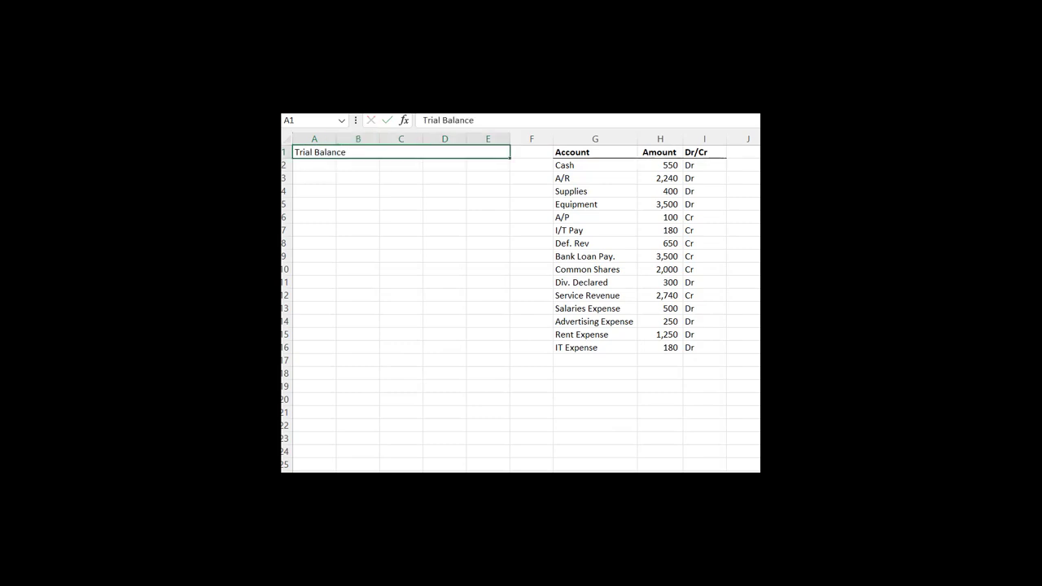
click(392, 135)
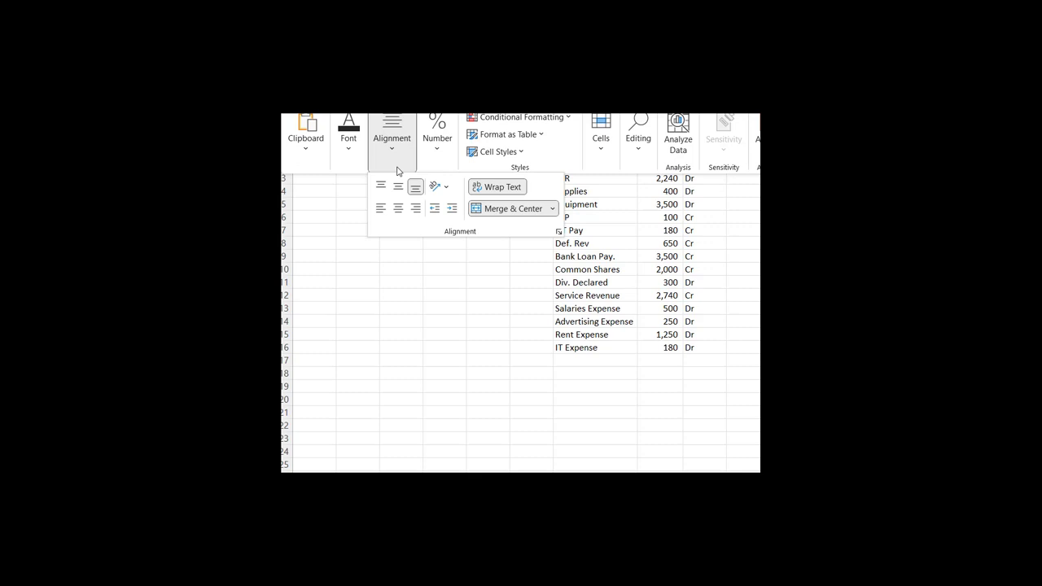
click(398, 208)
click(392, 167)
Add a bottom border to the merged Trial Balance title cell.
click(345, 151)
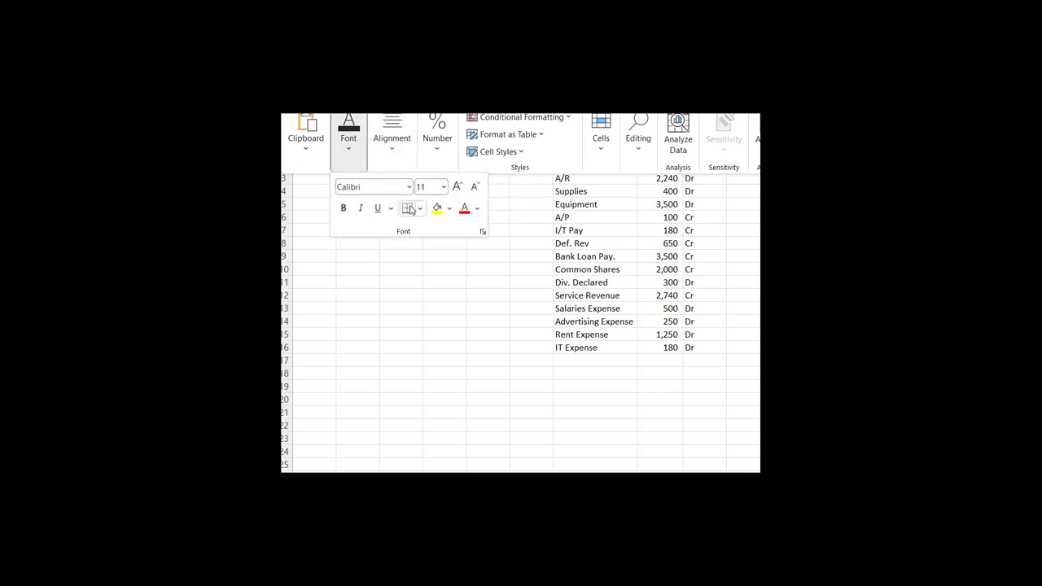
click(449, 282)
click(310, 167)
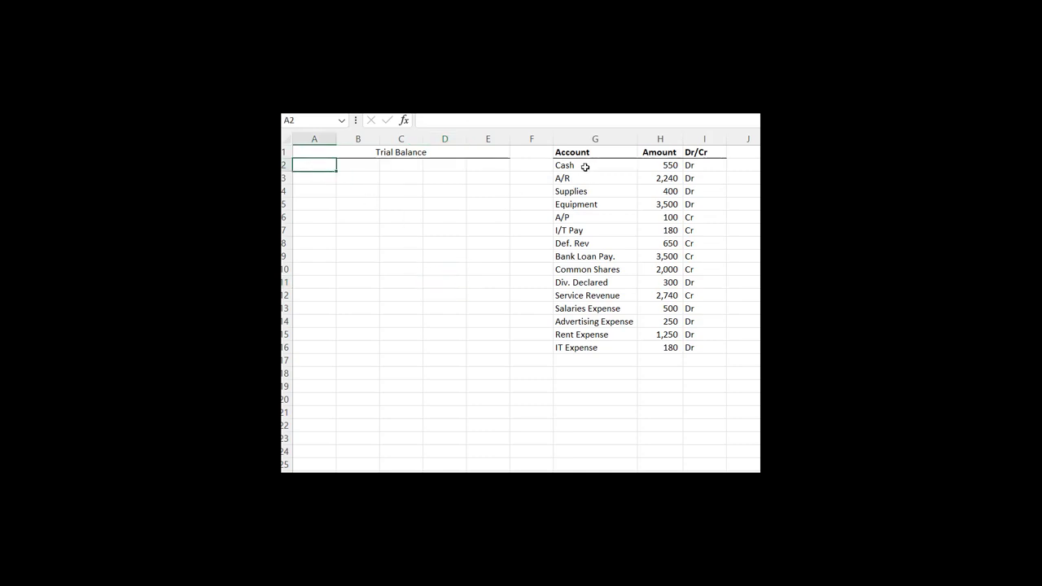
Enter Debit as a heading in D2 and insert a blank column before column E.
click(437, 167)
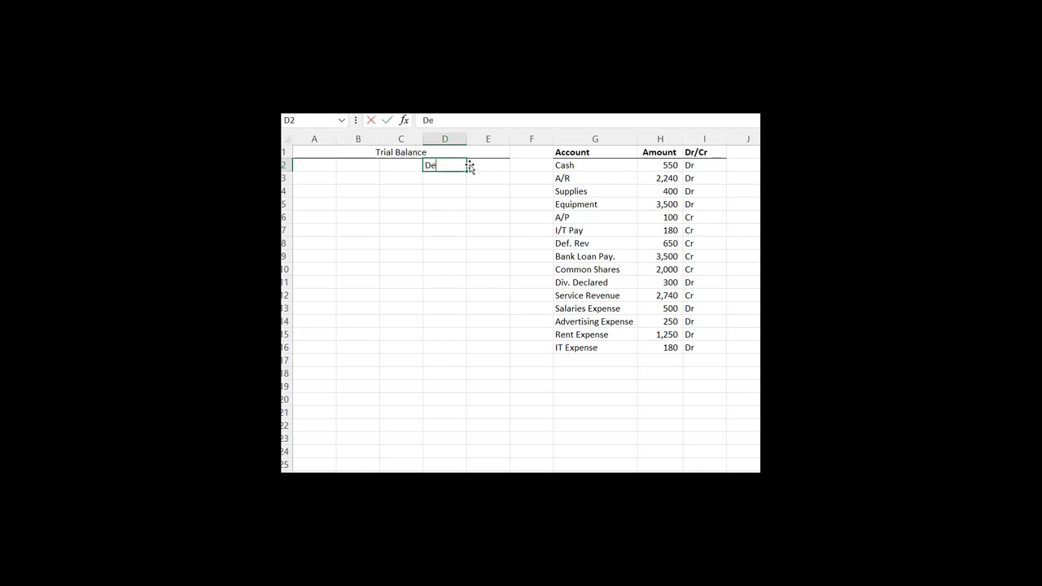
text(Debit)
key(Return)
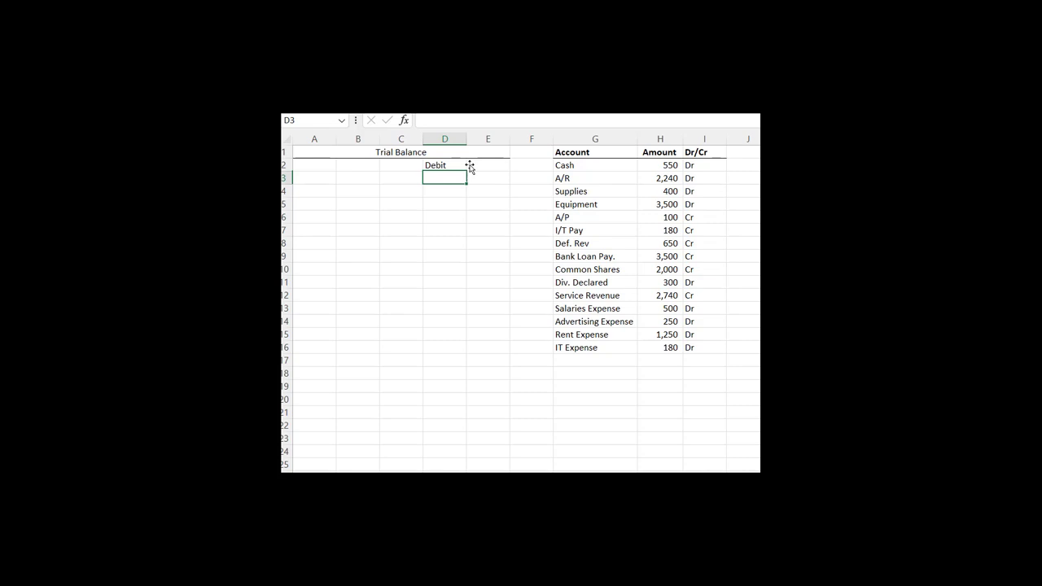
right_click(482, 140)
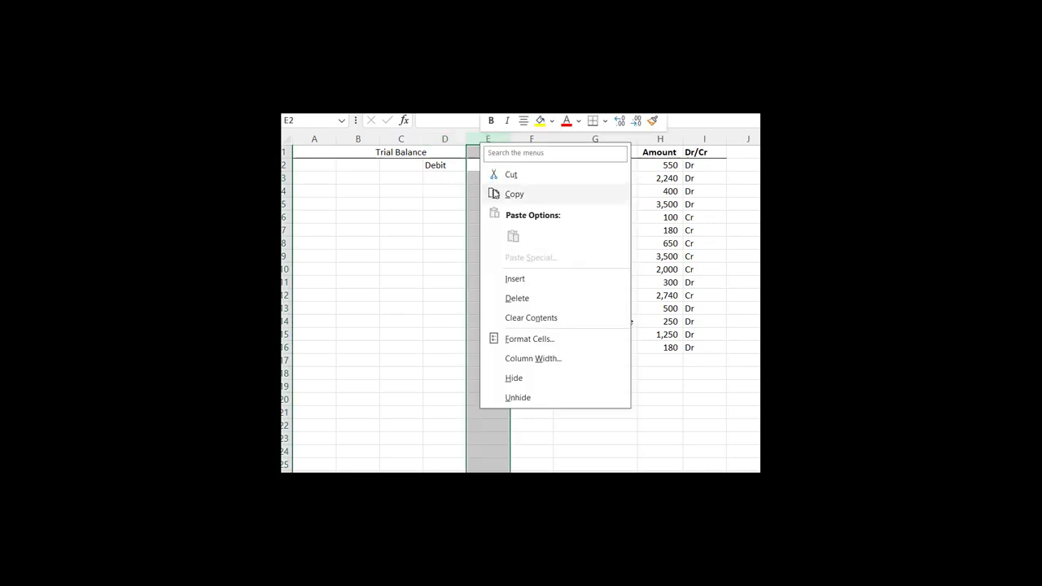
click(513, 279)
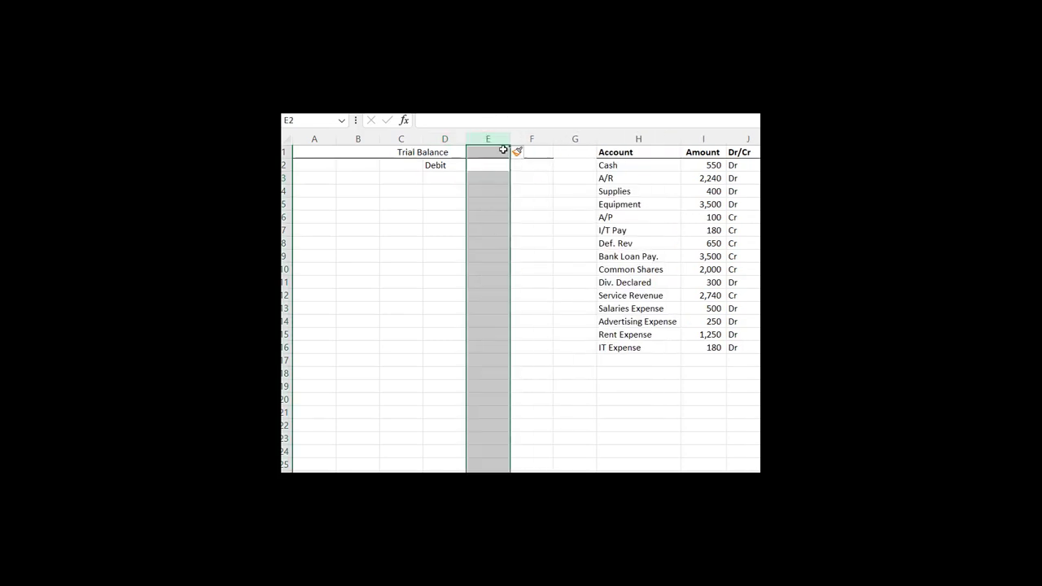
Narrow the blank column E to a thin spacer and enter Credit as a heading in F2.
drag(508, 140, 471, 140)
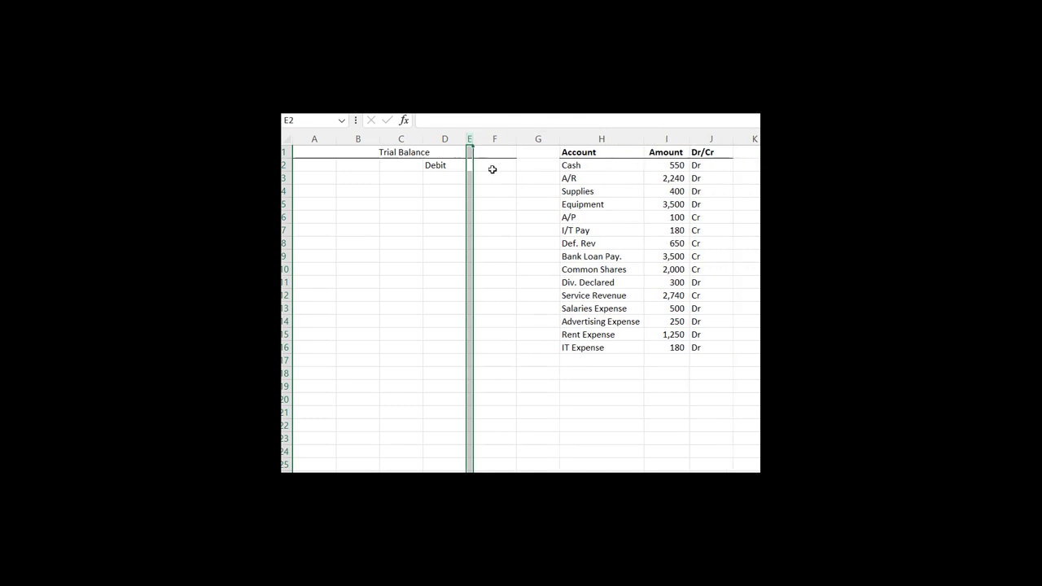
click(491, 165)
text(Cr)
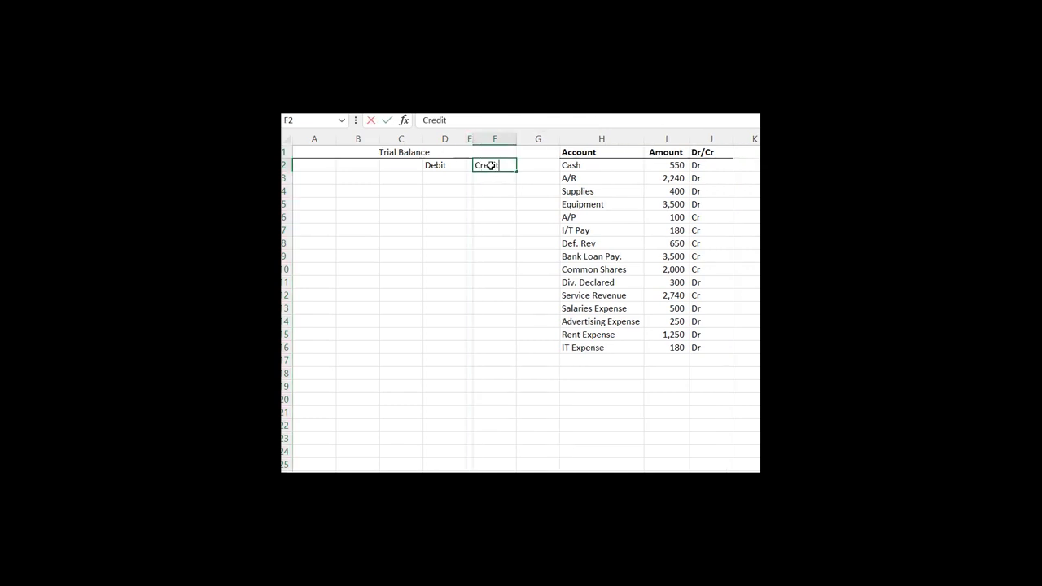
text(edit)
key(ctrl+Return)
Center and underline the Debit and Credit headings in D2 and F2.
click(461, 169)
ctrl+click(488, 165)
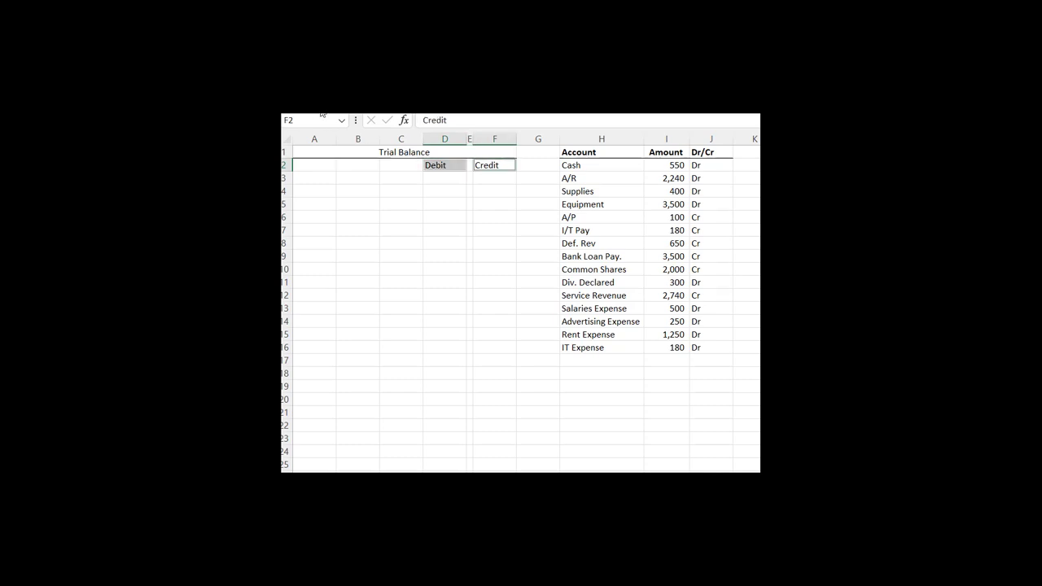
click(363, 158)
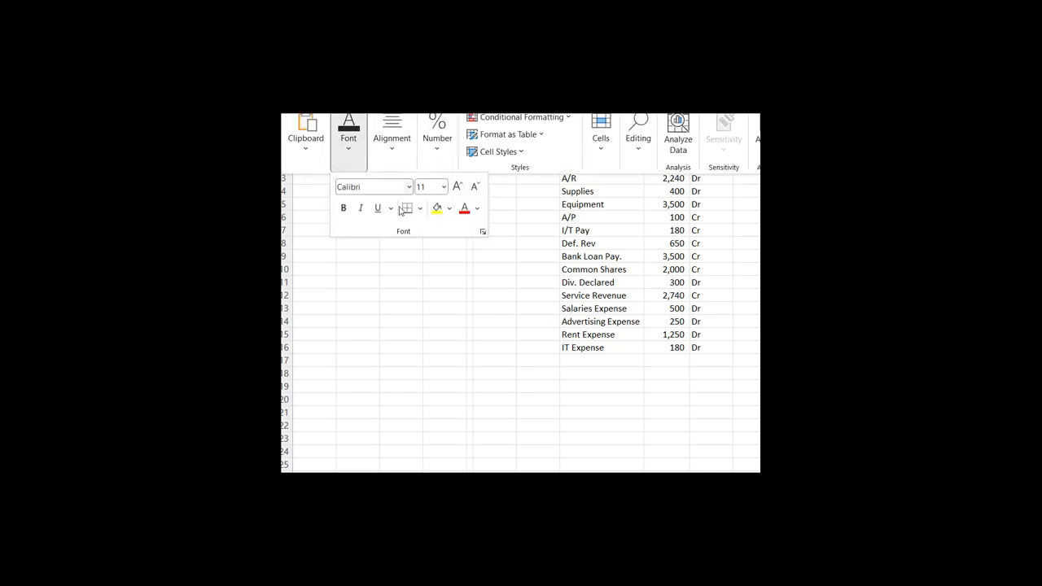
click(392, 153)
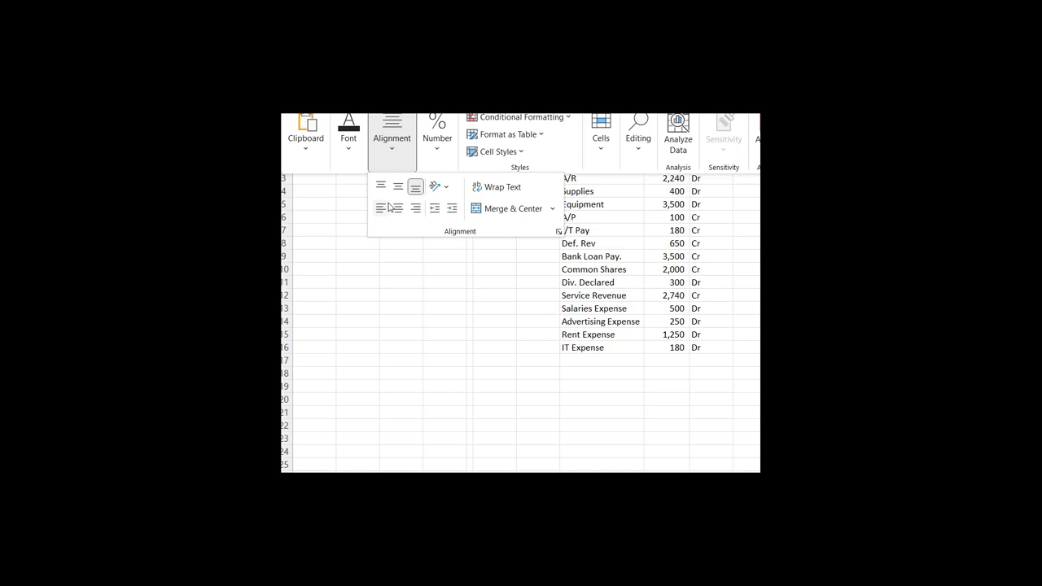
click(399, 210)
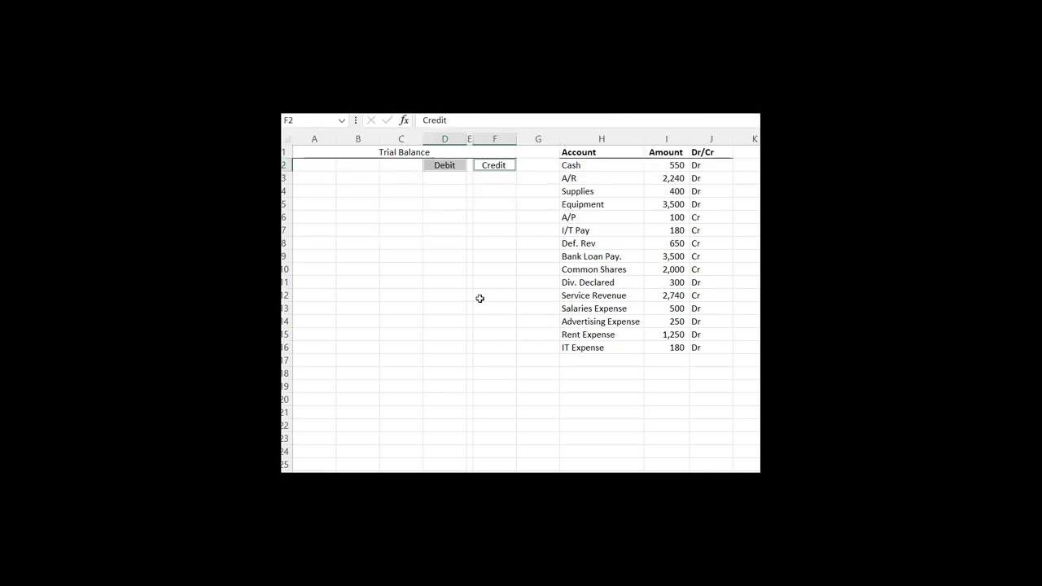
click(351, 150)
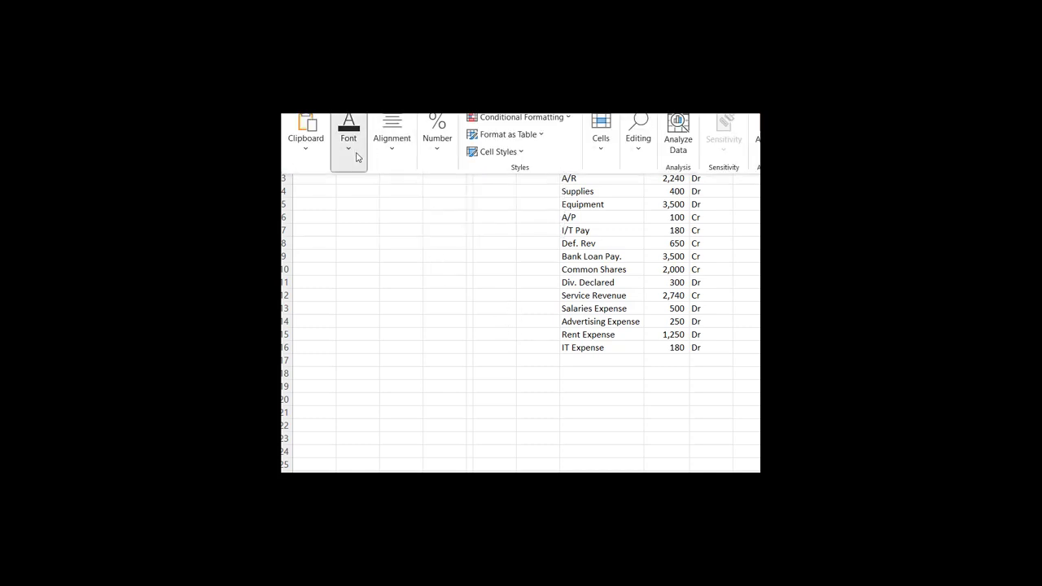
click(378, 209)
click(444, 257)
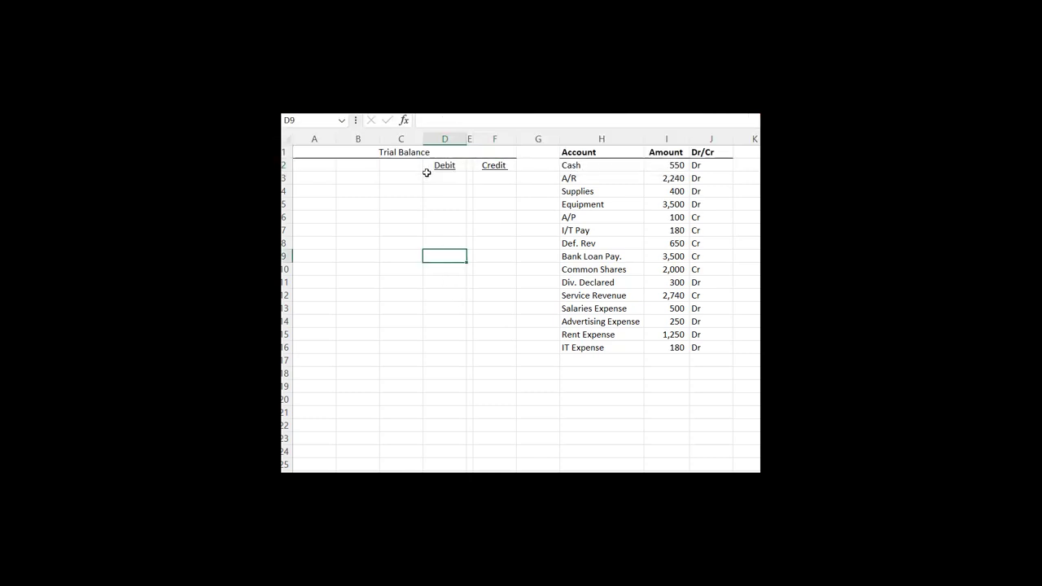
Copy the Cash account name to A3 and its amount to the Debit column in D3.
click(576, 166)
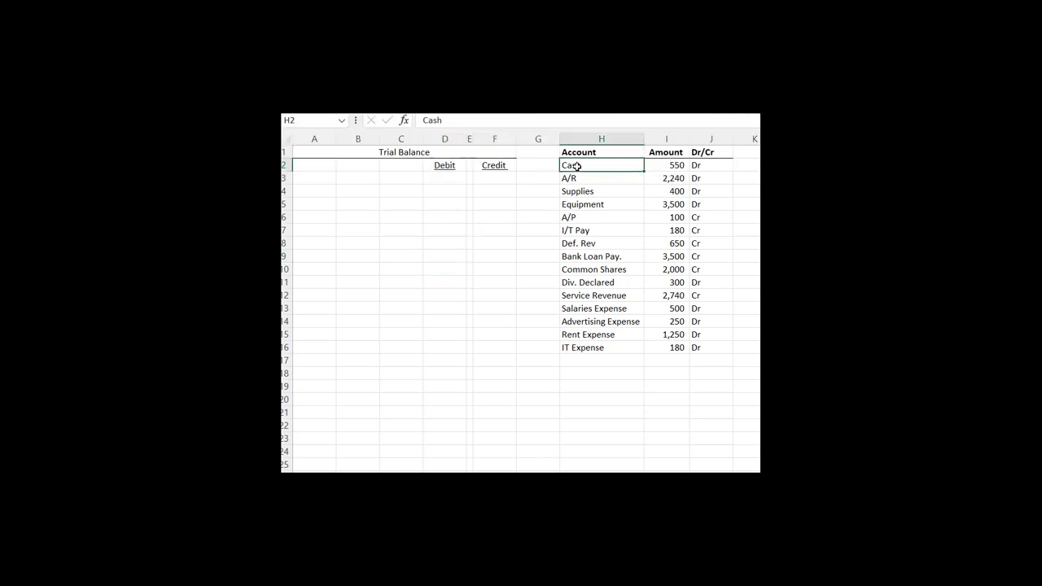
key(ctrl+c)
click(318, 178)
key(ctrl+v)
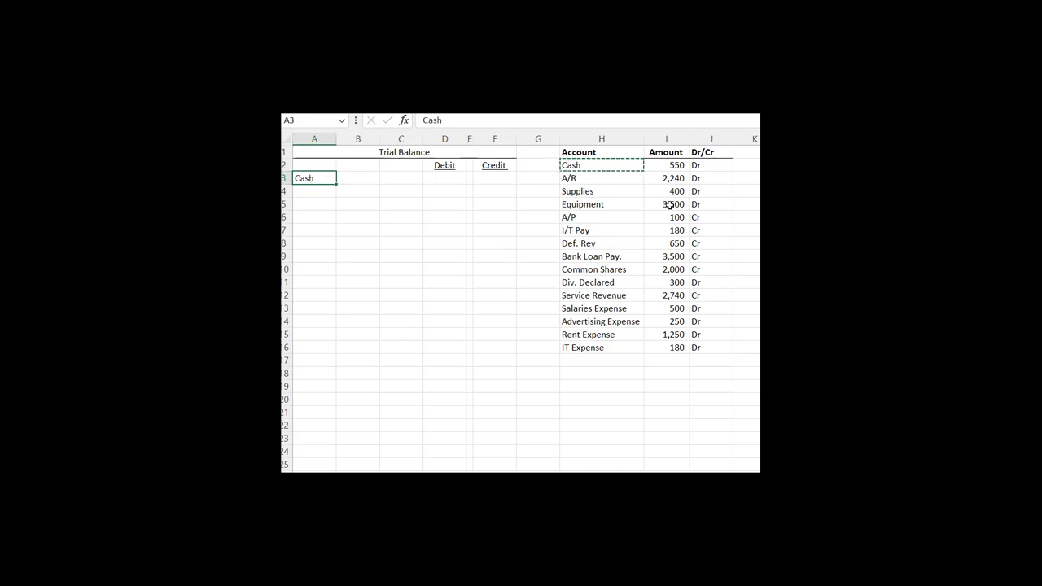
click(667, 167)
key(ctrl+c)
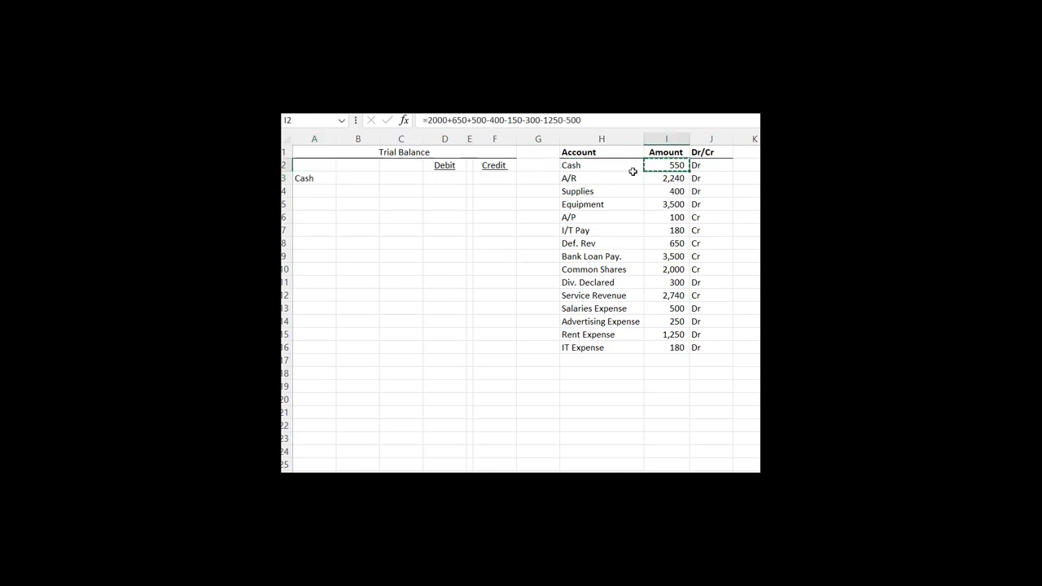
click(454, 178)
key(ctrl+v)
click(445, 308)
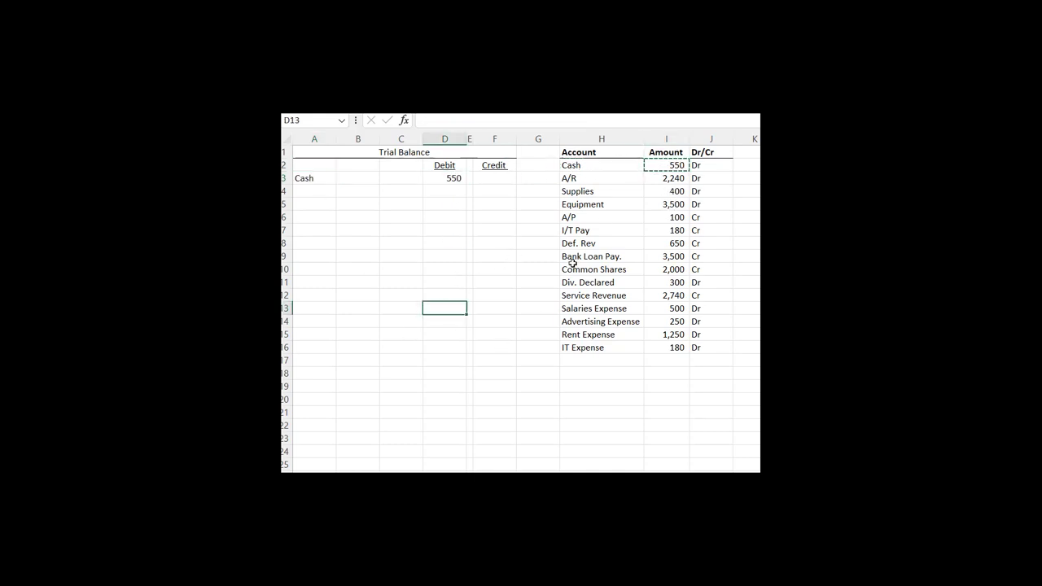
Copy the A/R, Supplies and Equipment names to A4:A6 and their amounts to the Debit column in D4:D6.
click(594, 180)
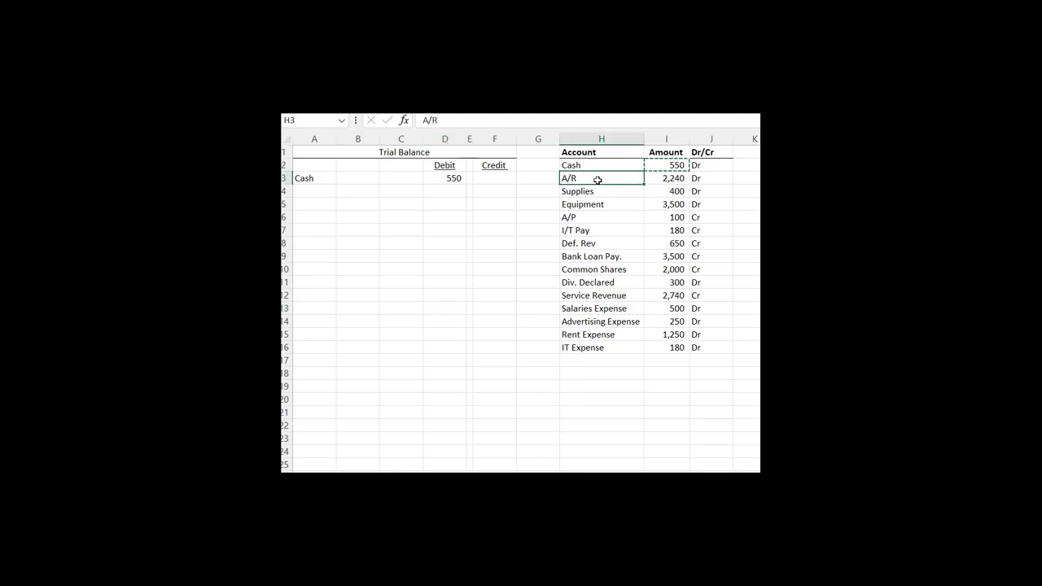
drag(710, 182, 708, 203)
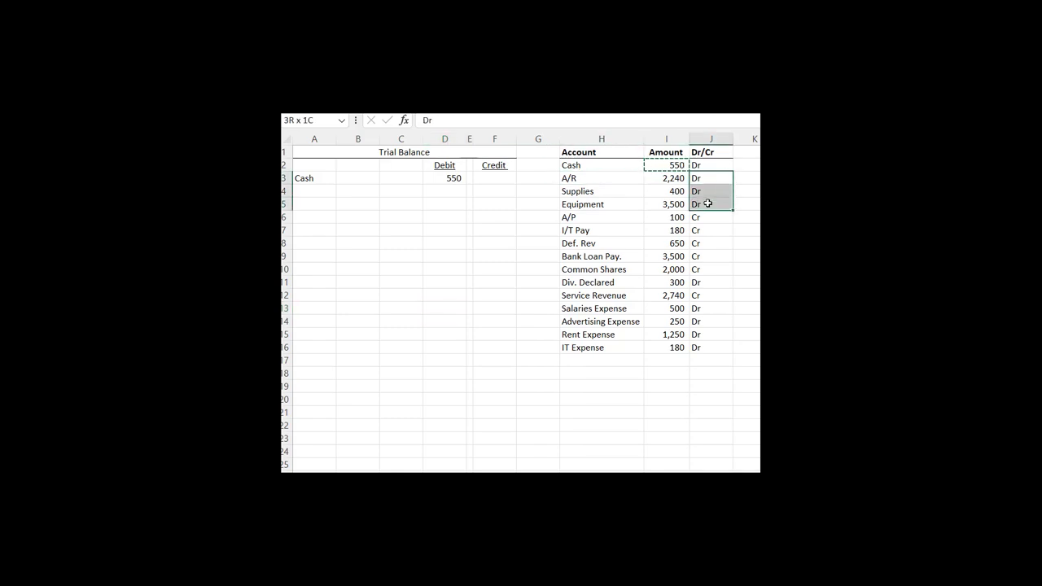
drag(609, 179, 607, 202)
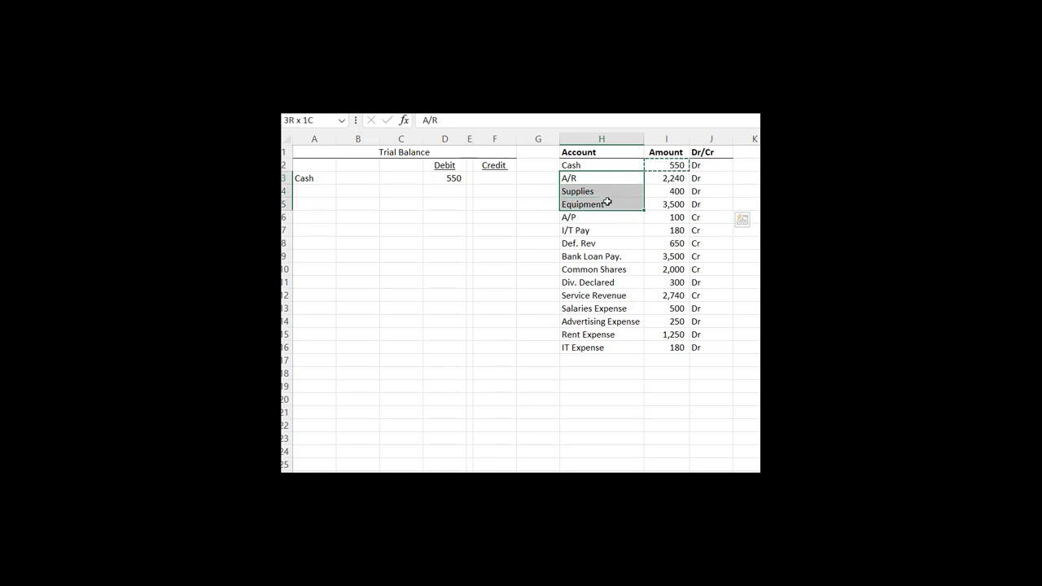
key(ctrl+c)
click(312, 191)
key(ctrl+v)
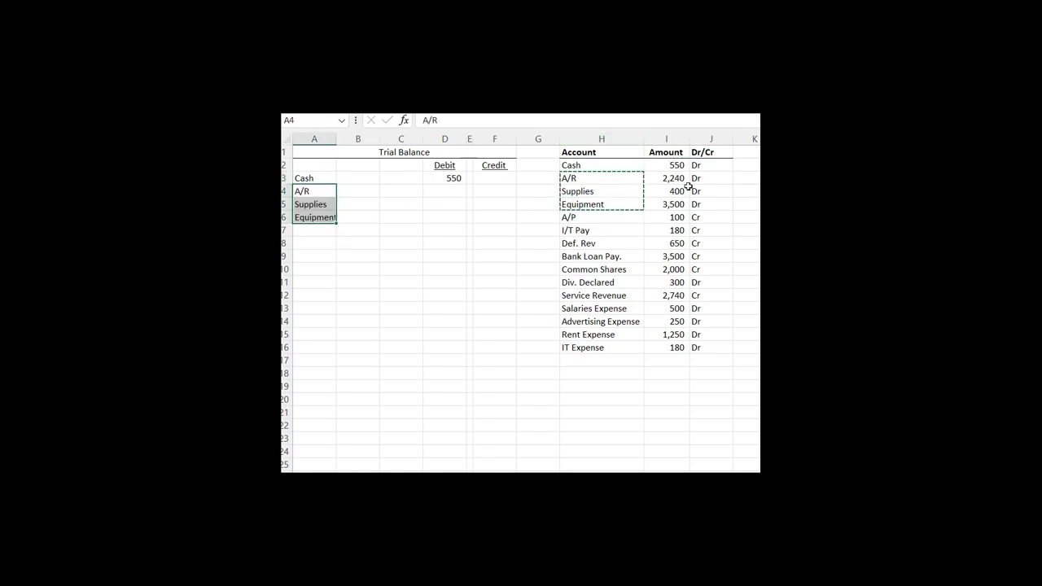
drag(675, 178, 673, 203)
key(ctrl+c)
click(449, 191)
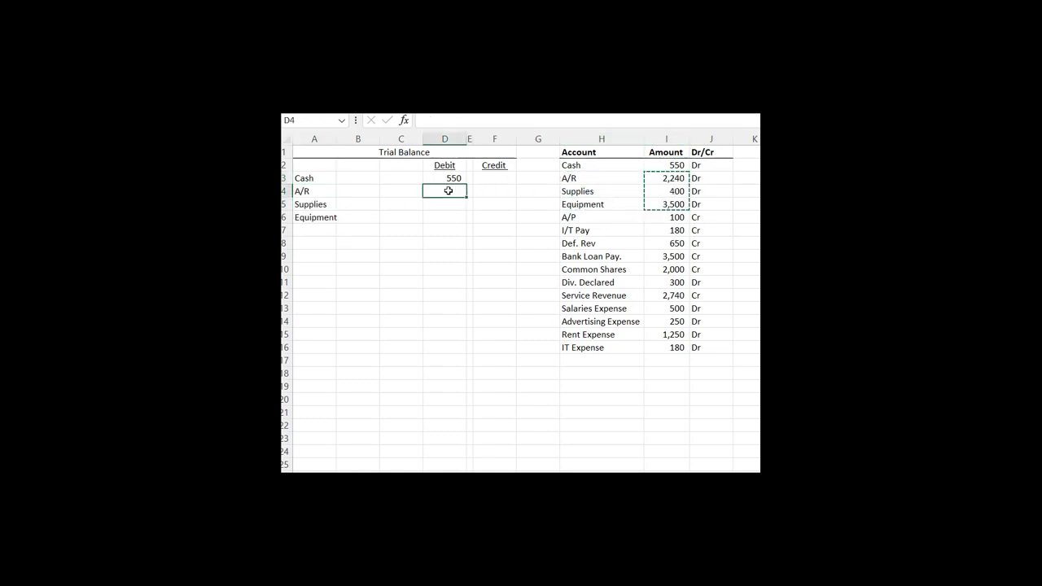
key(ctrl+v)
Fill the transferred amounts and Dr labels in I2:J5 with a custom light yellow from the standard colors.
drag(664, 164, 698, 204)
key(alt+h)
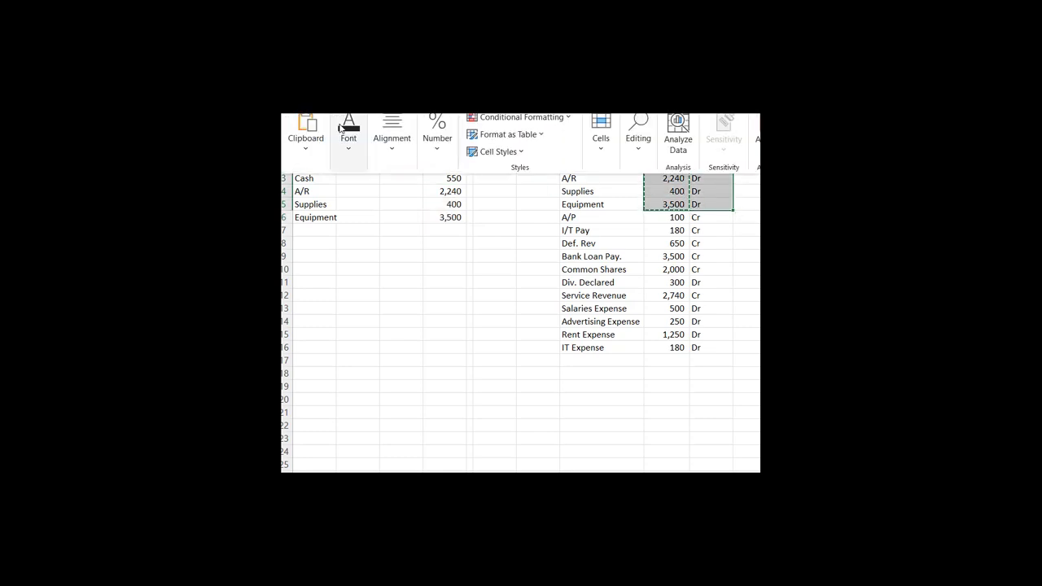
click(348, 135)
click(449, 210)
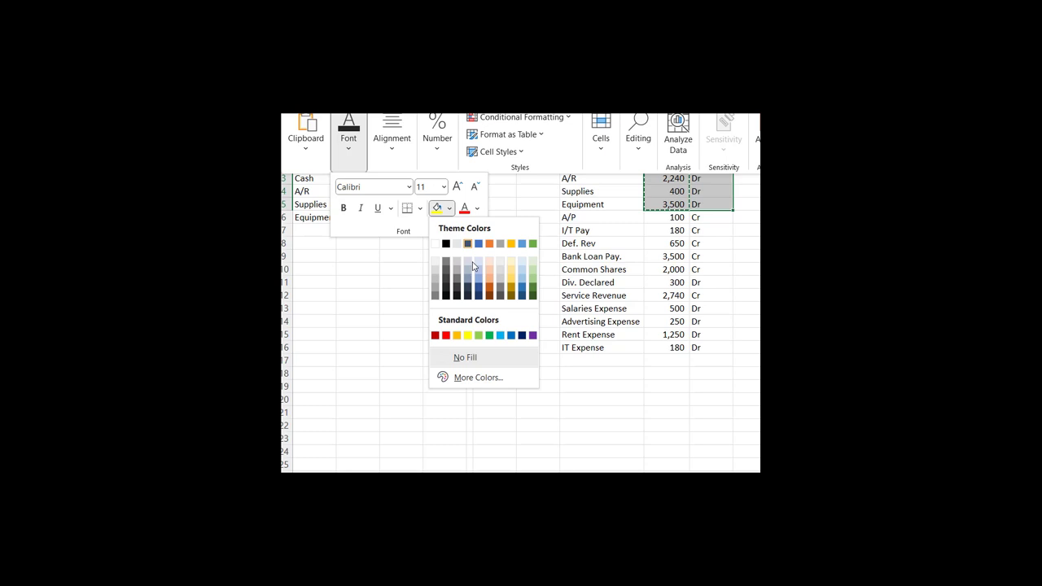
click(474, 379)
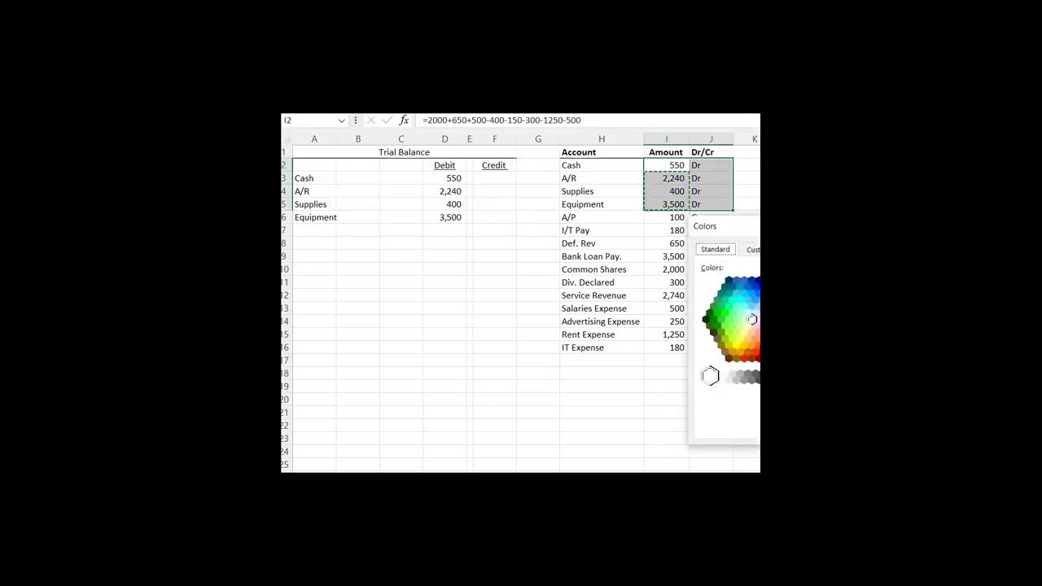
click(758, 345)
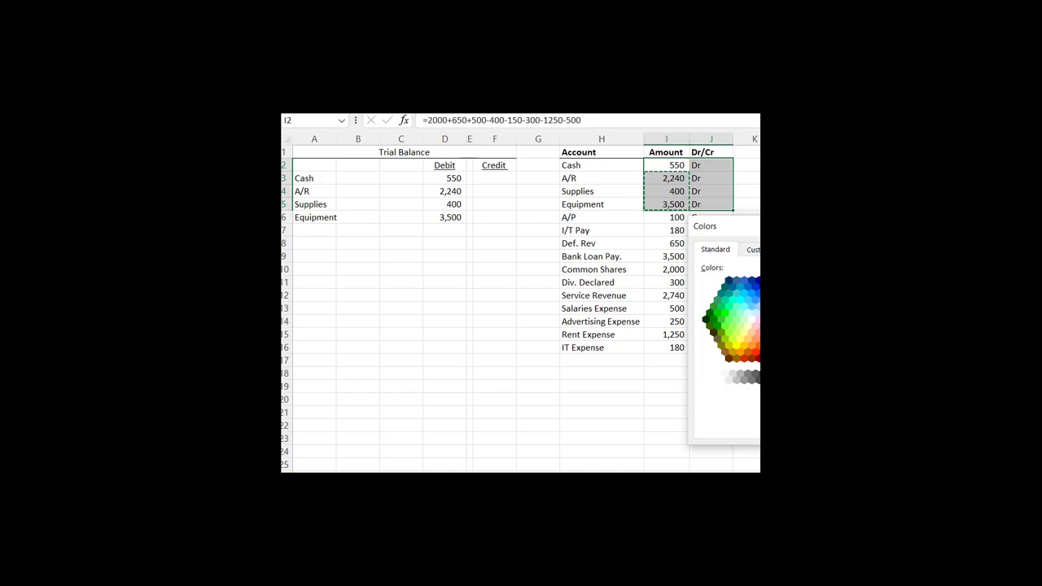
click(741, 339)
key(Return)
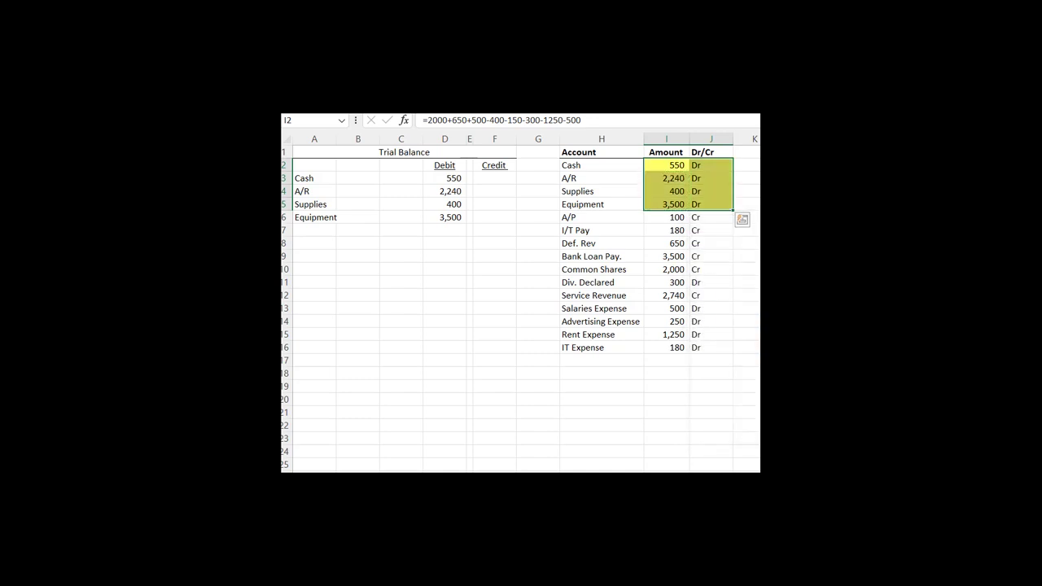
click(728, 294)
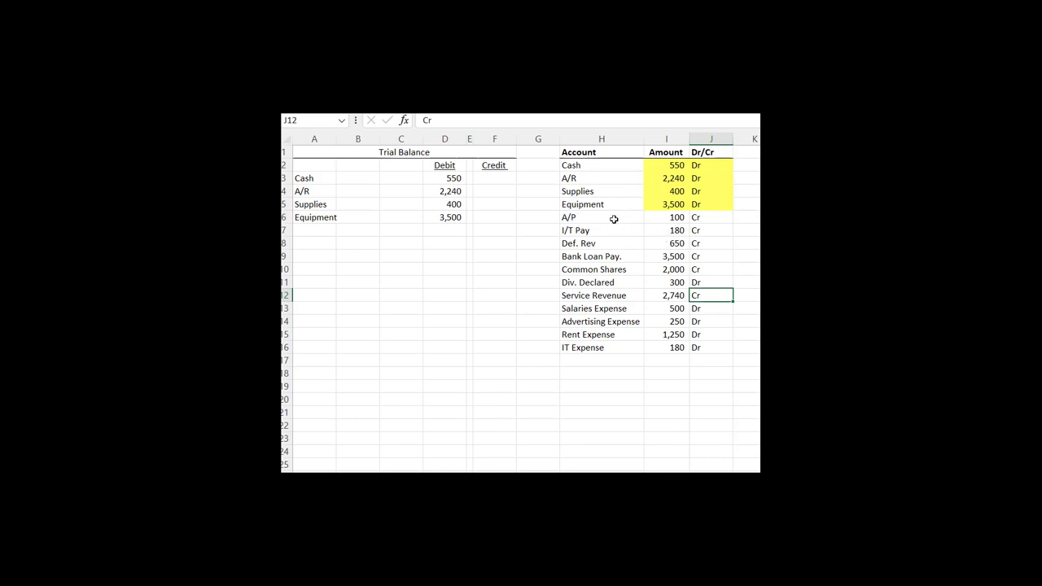
Copy the A/P, I/T Pay, Def. Rev and Bank Loan Pay. names to A7:A10 and their amounts to the Credit column in F7:F10.
click(616, 218)
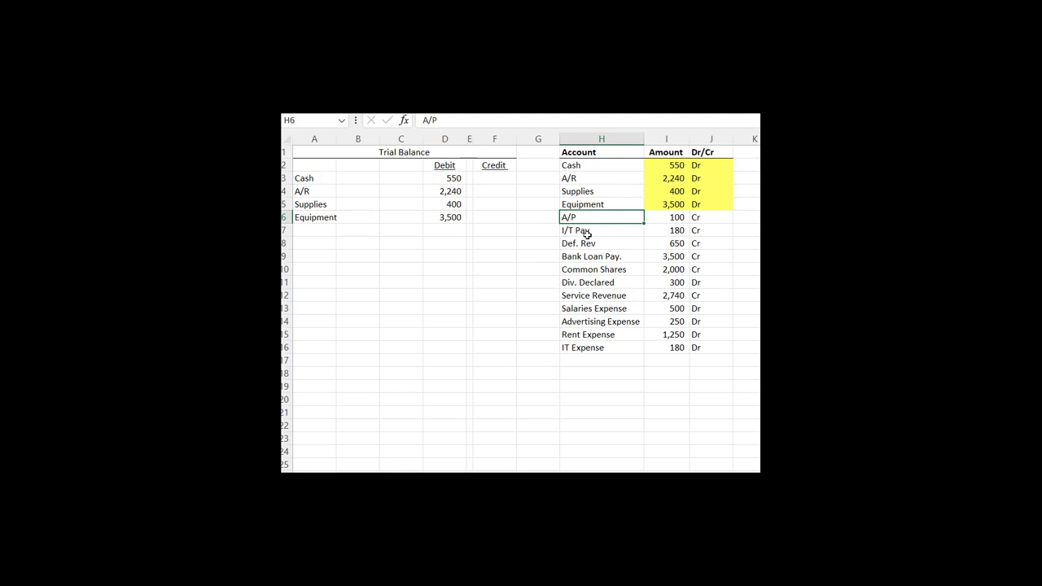
drag(590, 218, 590, 256)
key(ctrl+c)
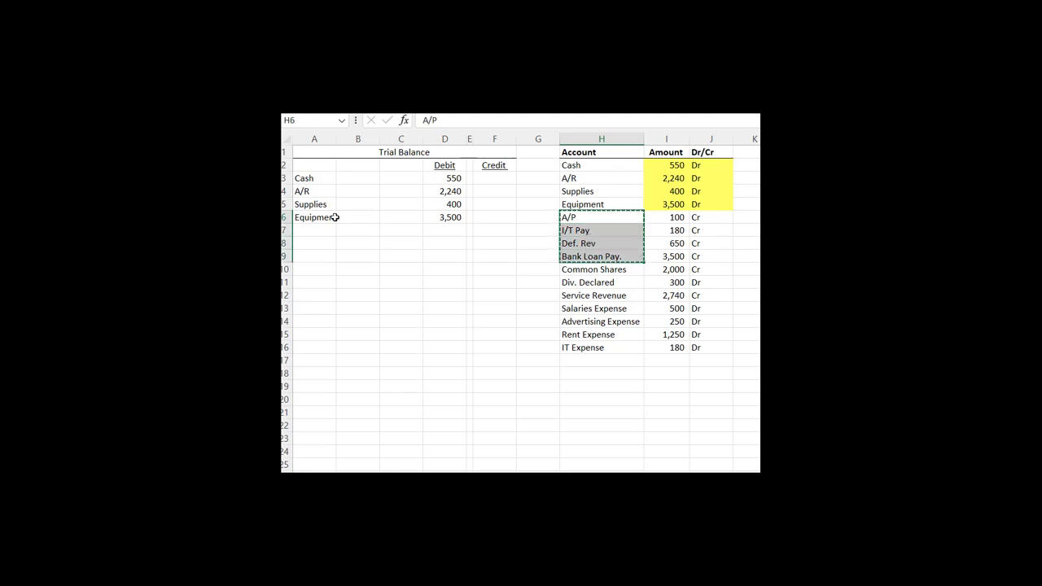
click(320, 230)
key(ctrl+v)
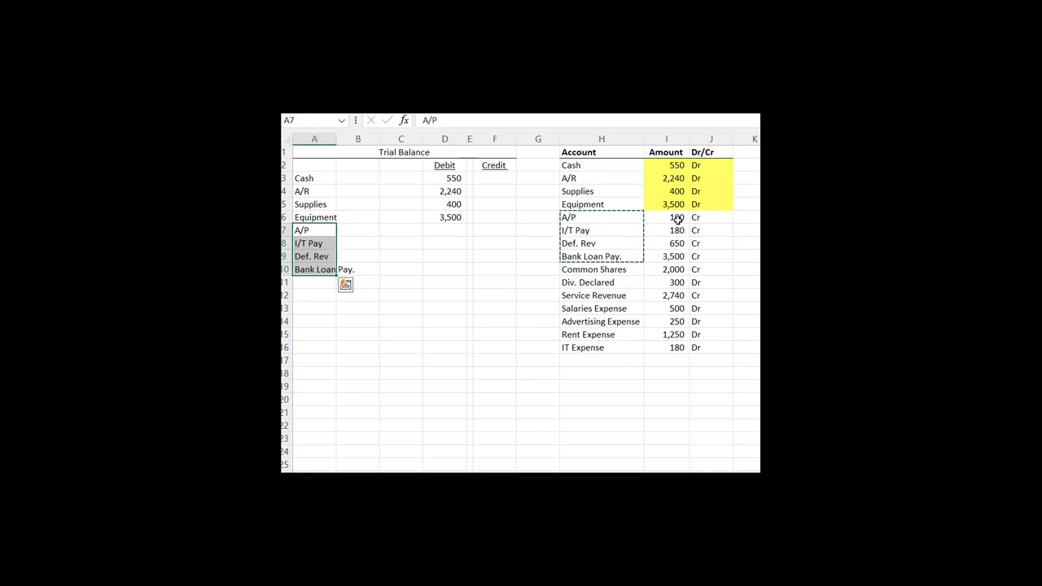
drag(680, 218, 673, 256)
key(ctrl+c)
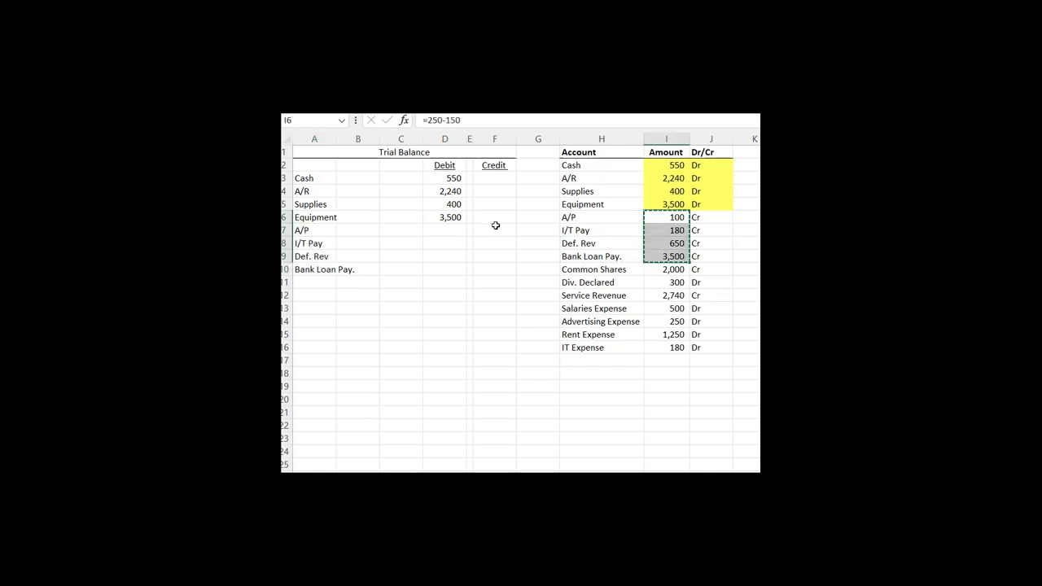
click(495, 229)
key(ctrl+v)
Fill the transferred liability amounts and Cr labels in I6:J9 with the same yellow.
drag(662, 216, 697, 253)
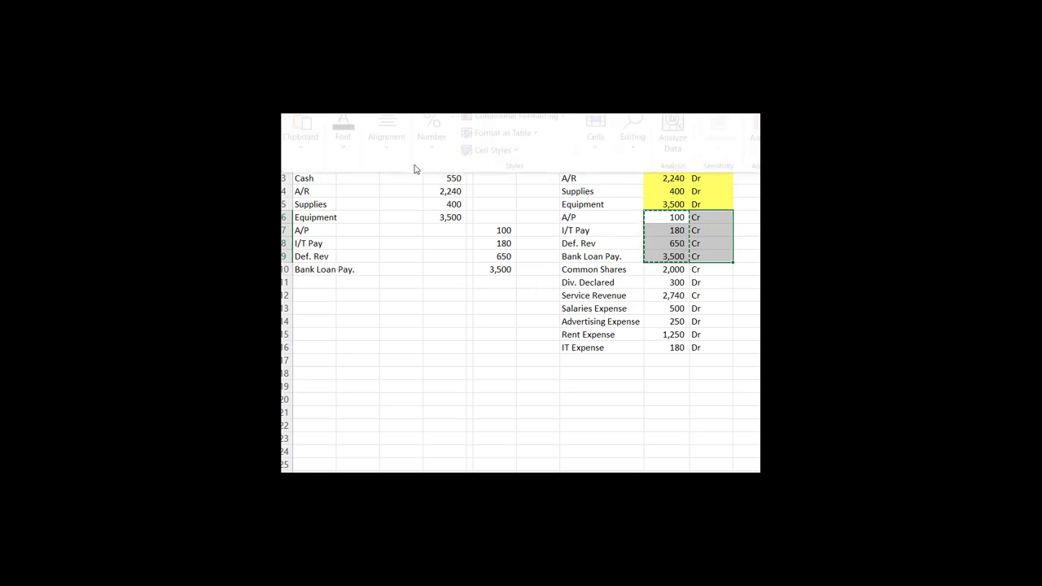
click(342, 104)
click(348, 138)
click(440, 208)
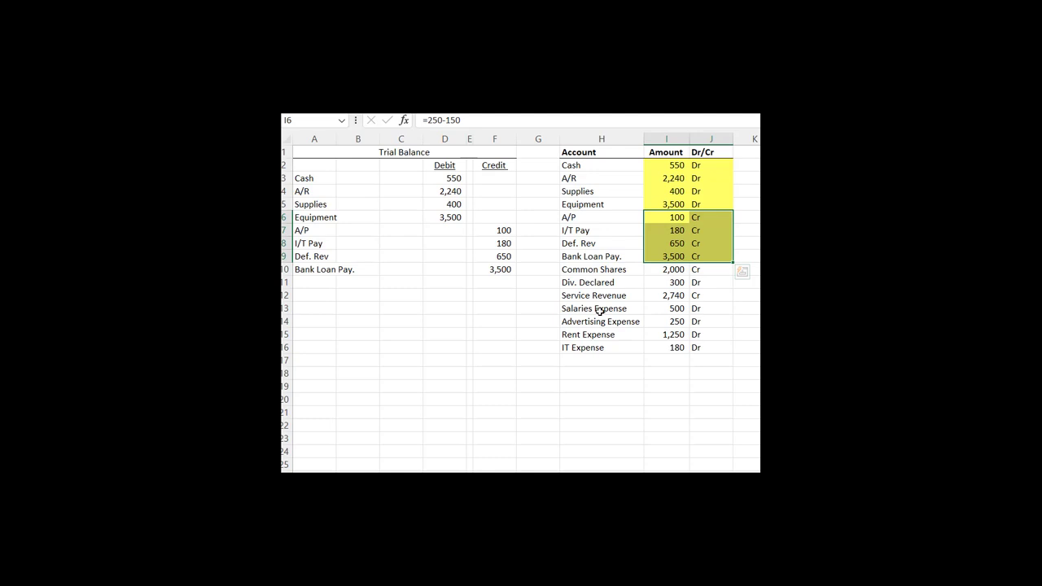
click(651, 292)
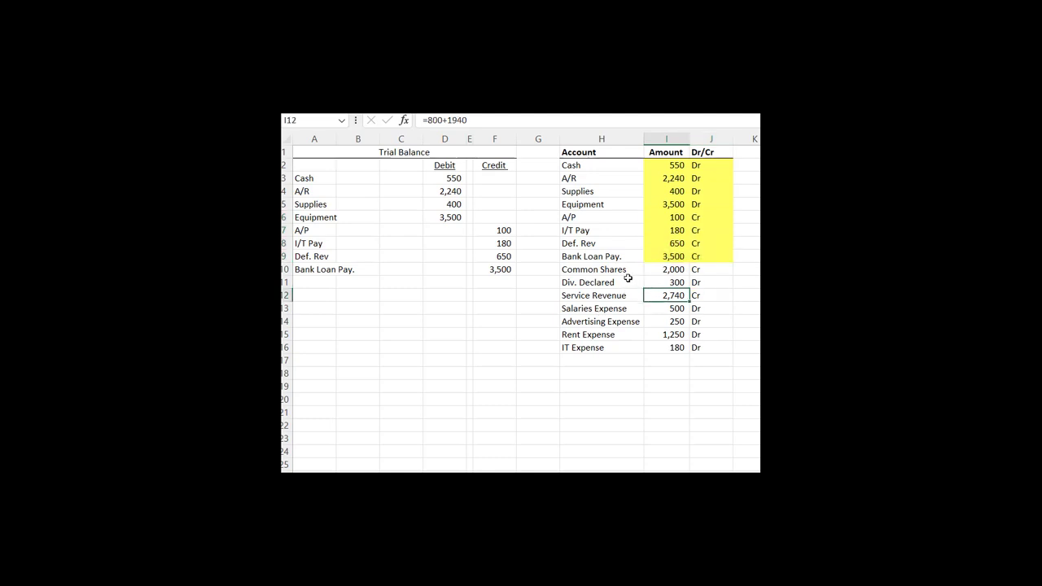
Copy the Common Shares account name from H10 to A11 in the trial balance.
click(621, 275)
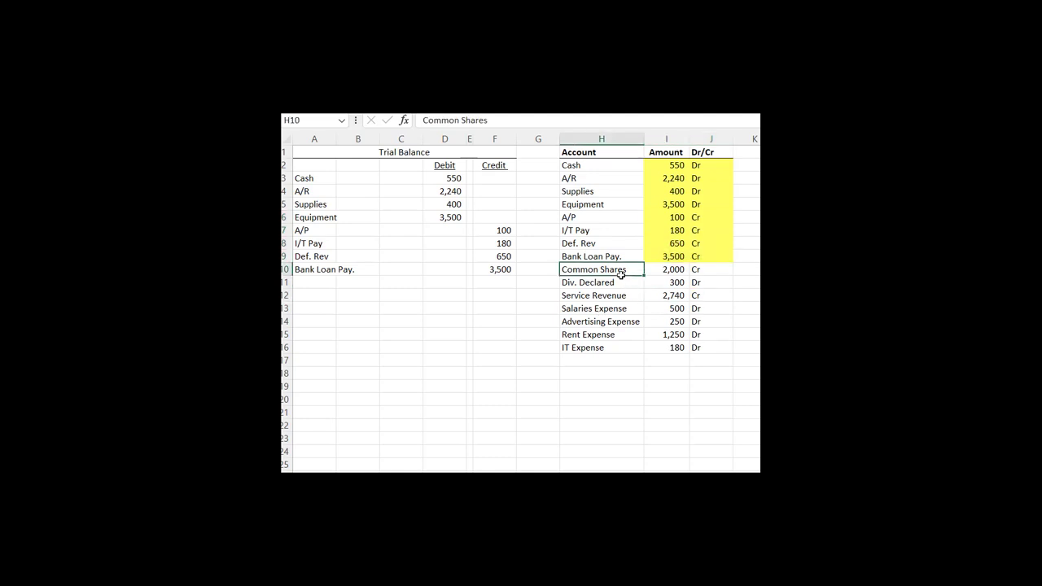
click(676, 257)
click(616, 269)
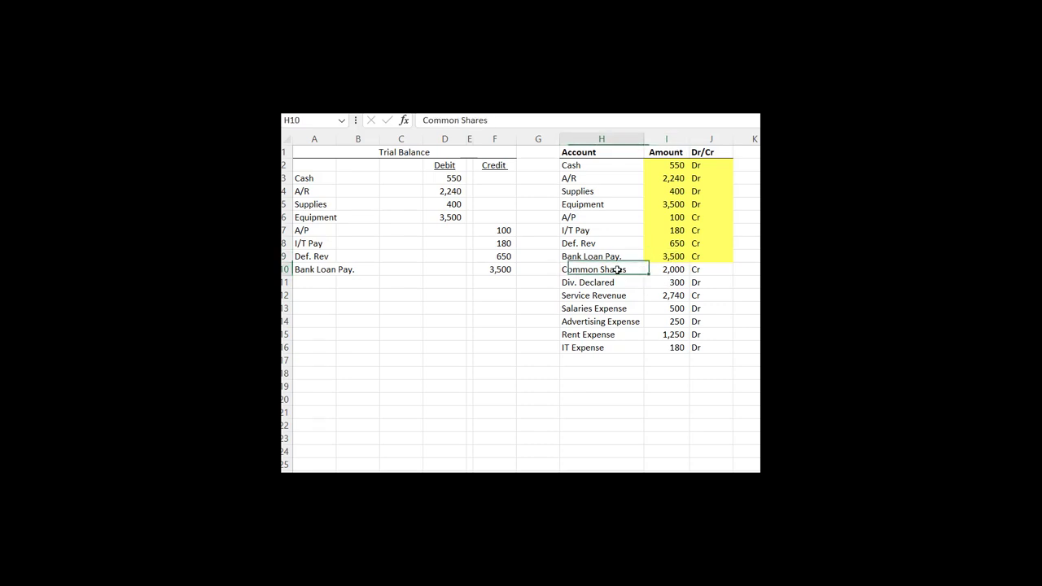
key(ctrl+c)
click(324, 282)
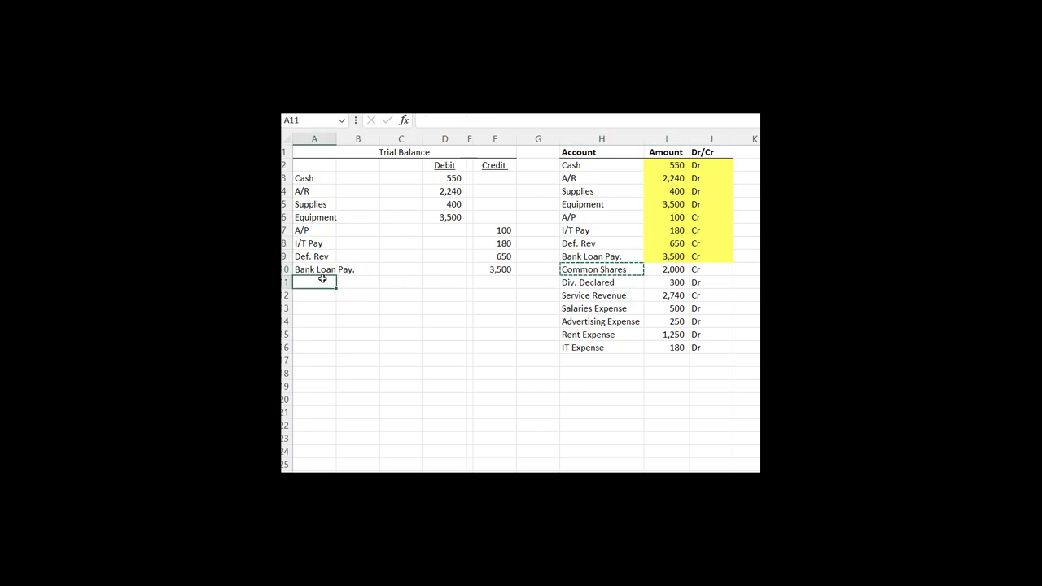
key(ctrl+v)
Copy the Common Shares amount from I10 to the Credit column in F11.
click(670, 282)
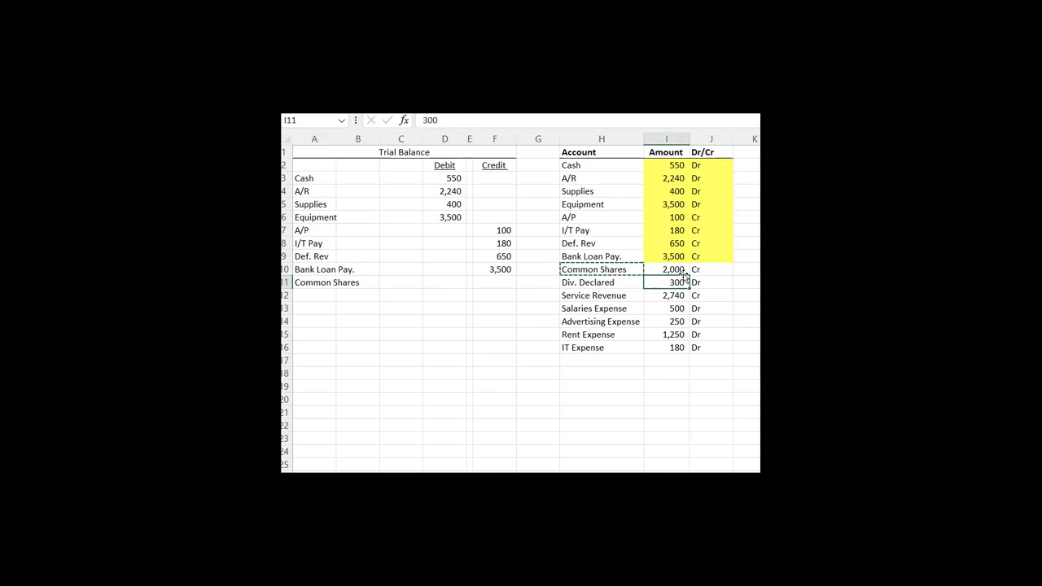
click(680, 271)
key(ctrl+c)
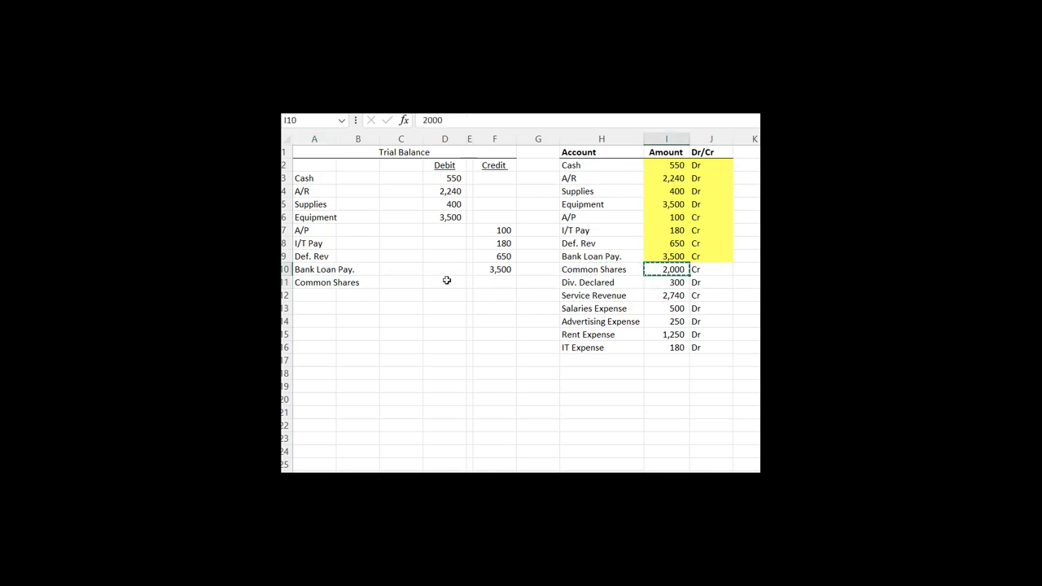
click(504, 285)
key(ctrl+v)
Fill the transferred Common Shares amount and Cr label in I10:J10 with the same yellow.
click(611, 319)
drag(644, 272, 710, 271)
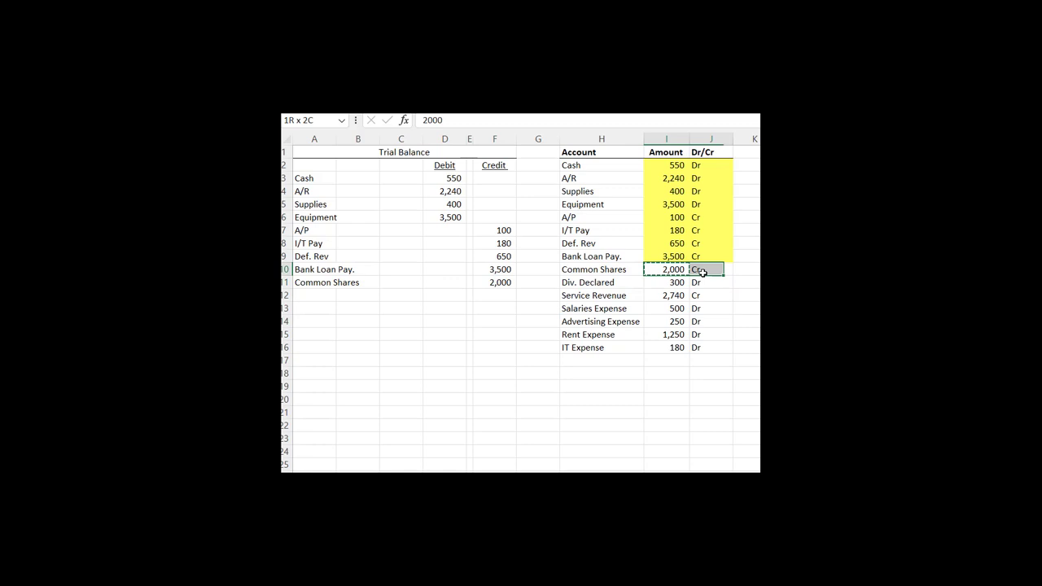
click(348, 132)
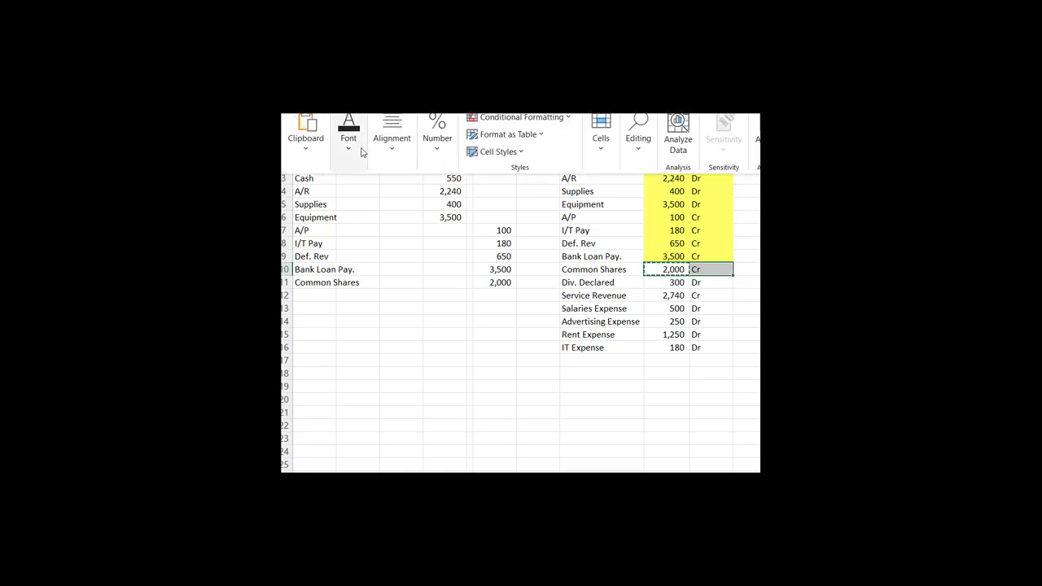
click(438, 209)
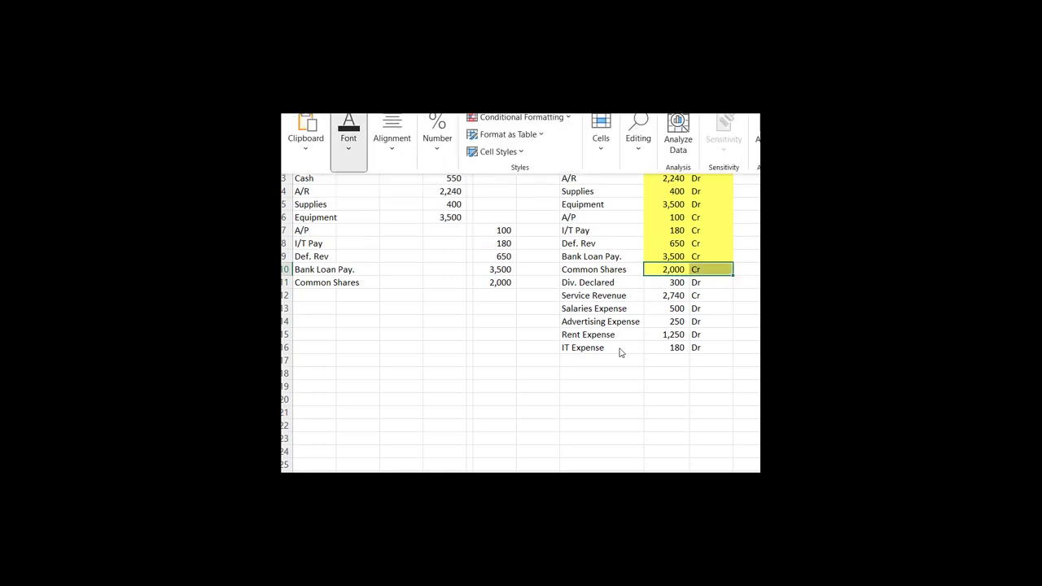
Copy the Div. Declared name from H11 to A12 and its amount to the Debit column in D12.
click(619, 285)
key(ctrl+c)
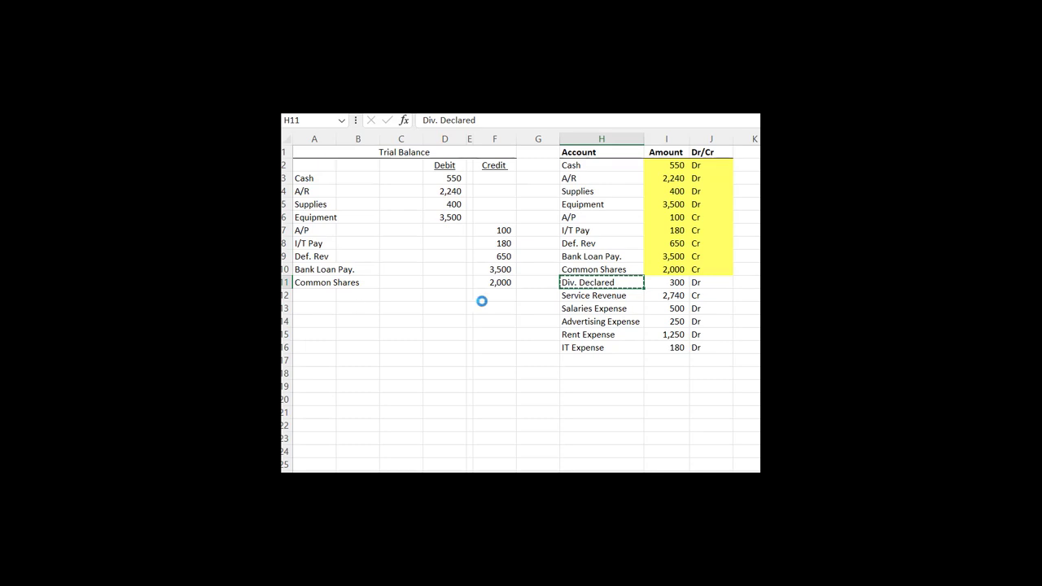
click(319, 297)
key(ctrl+v)
click(430, 371)
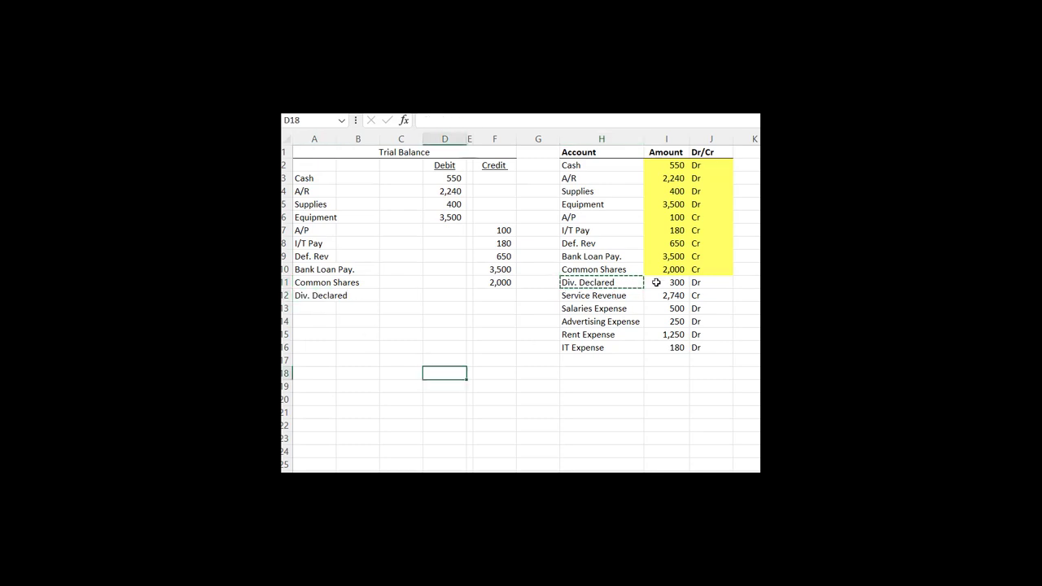
click(671, 283)
key(ctrl+c)
click(450, 298)
key(ctrl+v)
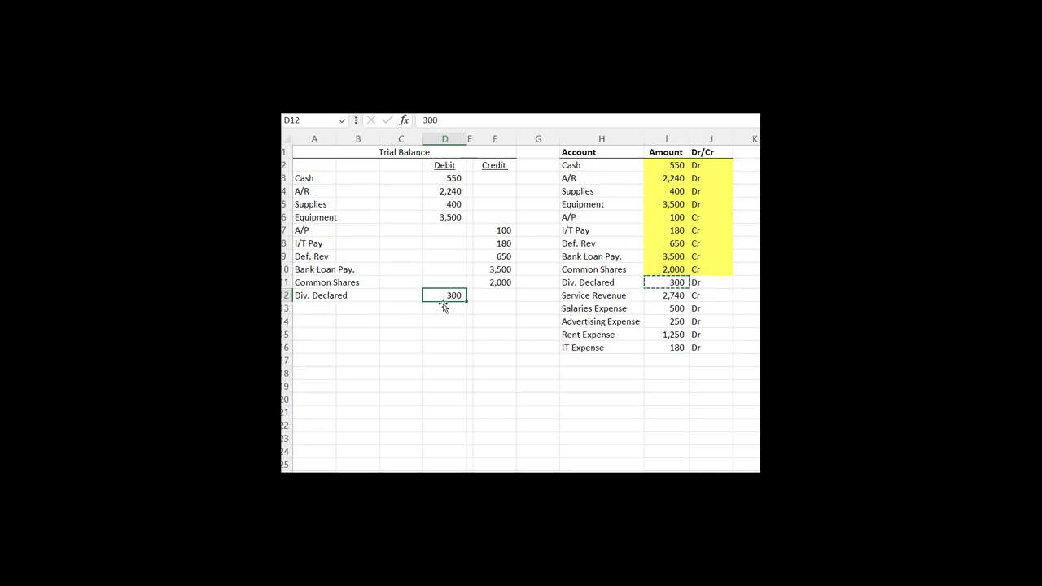
Fill the Div. Declared amount and Dr label in I11:J11 with the same yellow.
click(699, 282)
shift+click(672, 282)
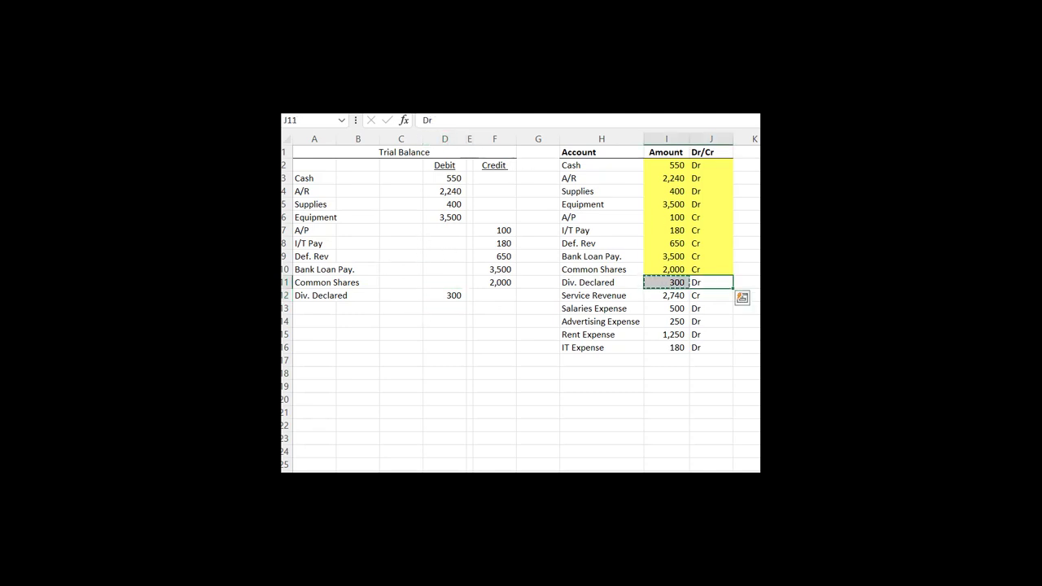
click(392, 134)
click(348, 134)
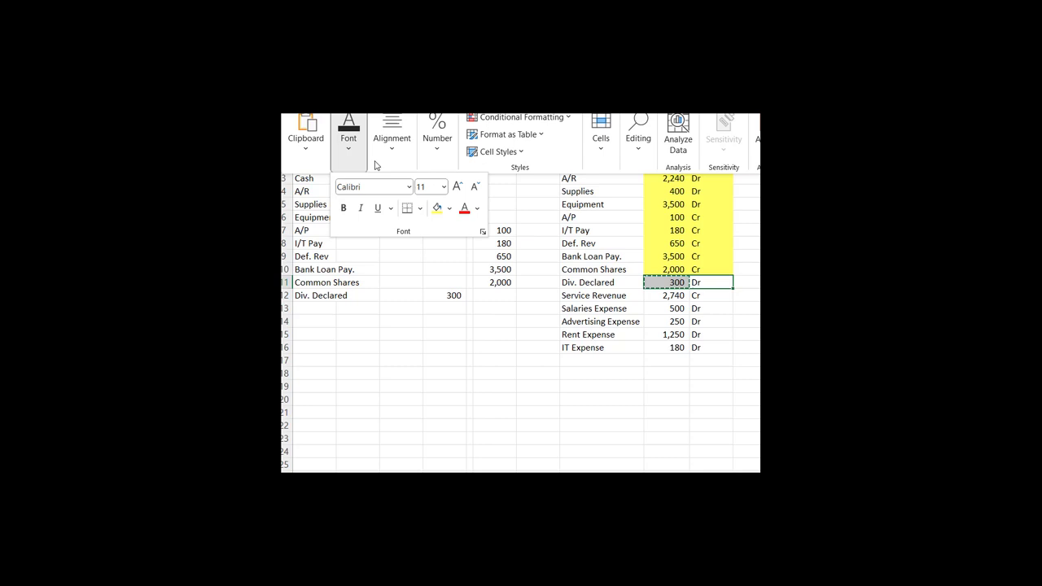
click(436, 207)
Copy the Service Revenue name from H12 to A13 and its amount to the Credit column in F13.
click(601, 294)
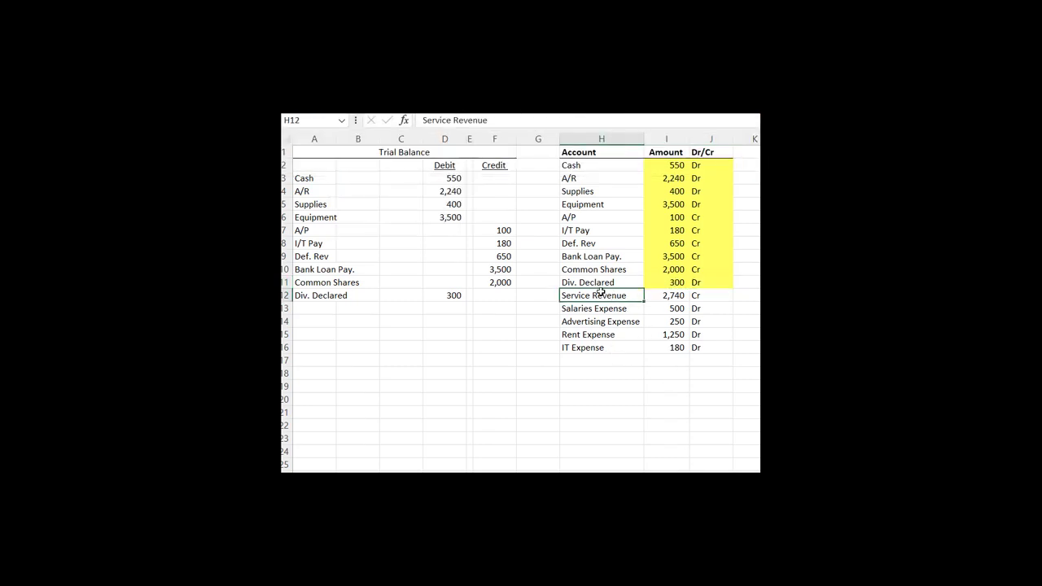
key(ctrl+c)
click(318, 307)
key(ctrl+v)
click(686, 359)
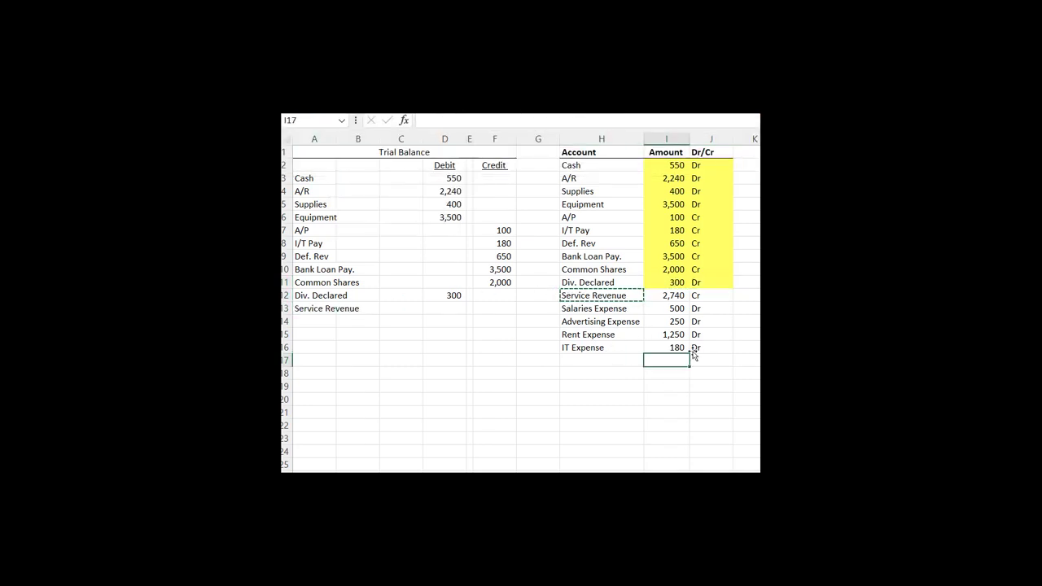
click(668, 295)
key(ctrl+c)
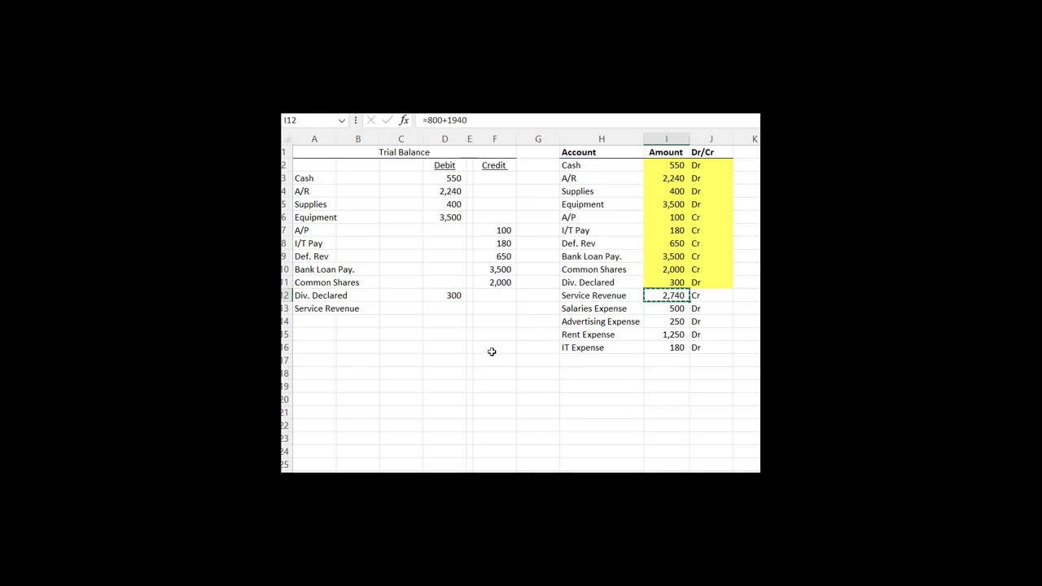
click(490, 306)
key(ctrl+v)
click(531, 386)
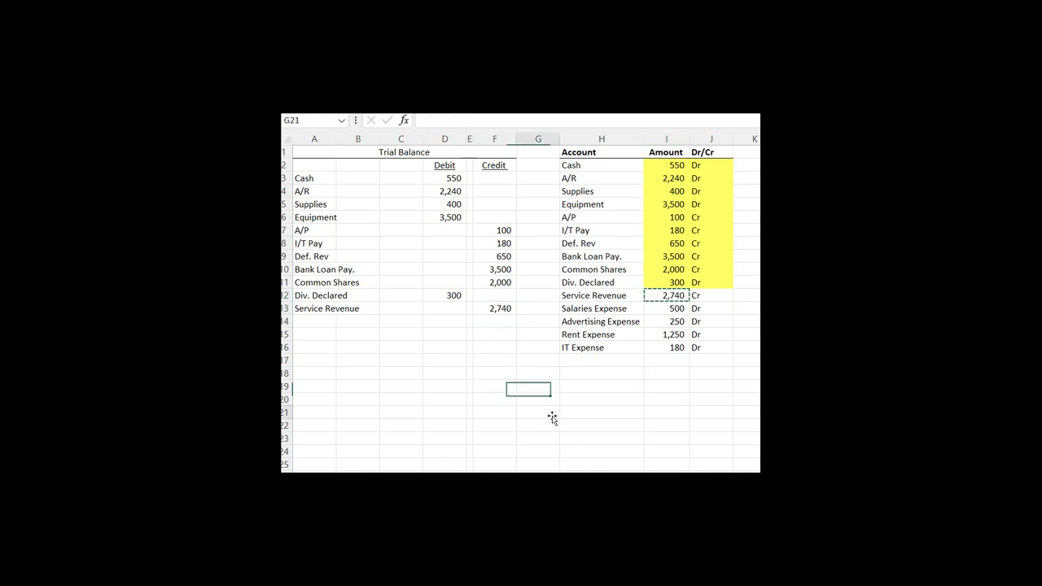
click(546, 413)
Fill the Service Revenue amount and Cr label in I12:J12 with the same yellow.
drag(703, 297, 682, 295)
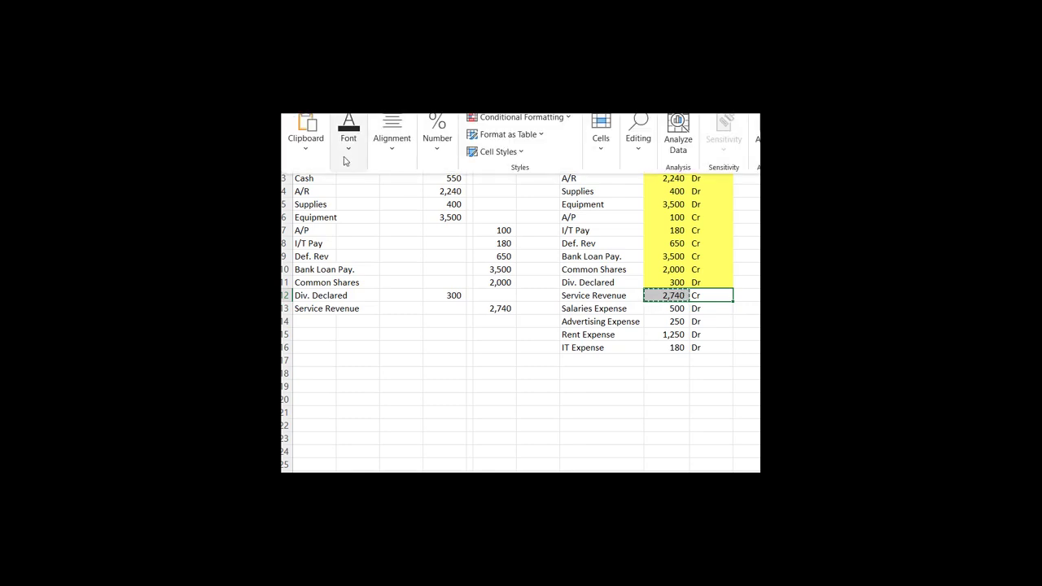
click(348, 138)
click(437, 208)
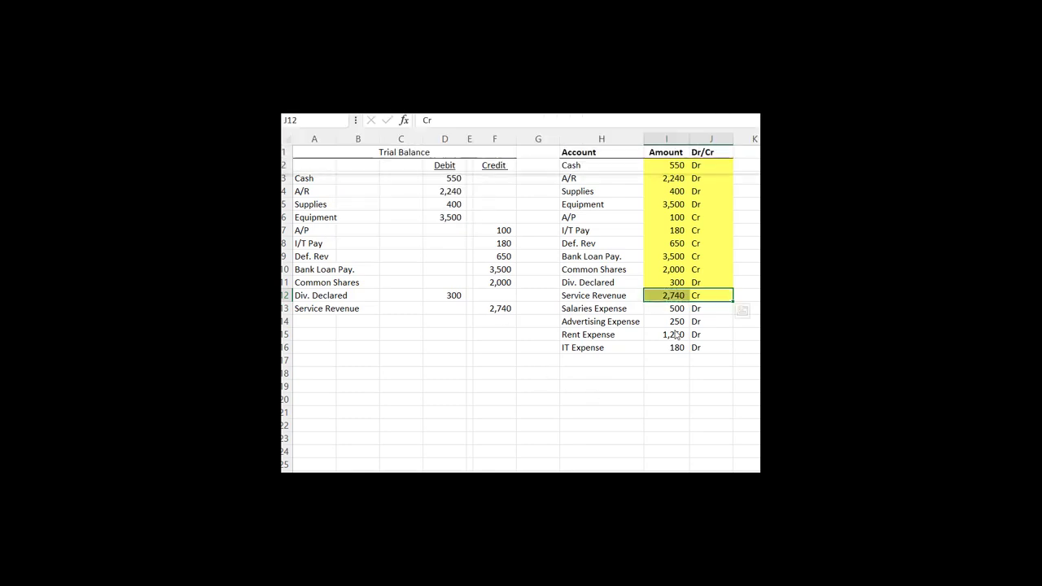
Copy the Salaries, Advertising, Rent and IT Expense names from H13:H16 to A14:A17 in the trial balance.
click(687, 308)
click(700, 308)
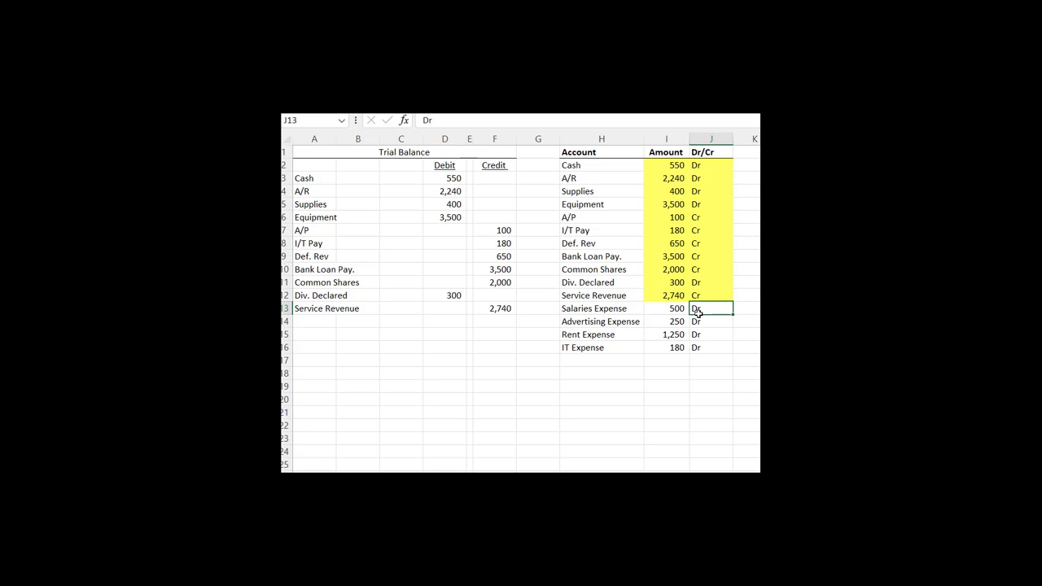
drag(700, 309, 701, 348)
click(711, 399)
drag(612, 310, 613, 346)
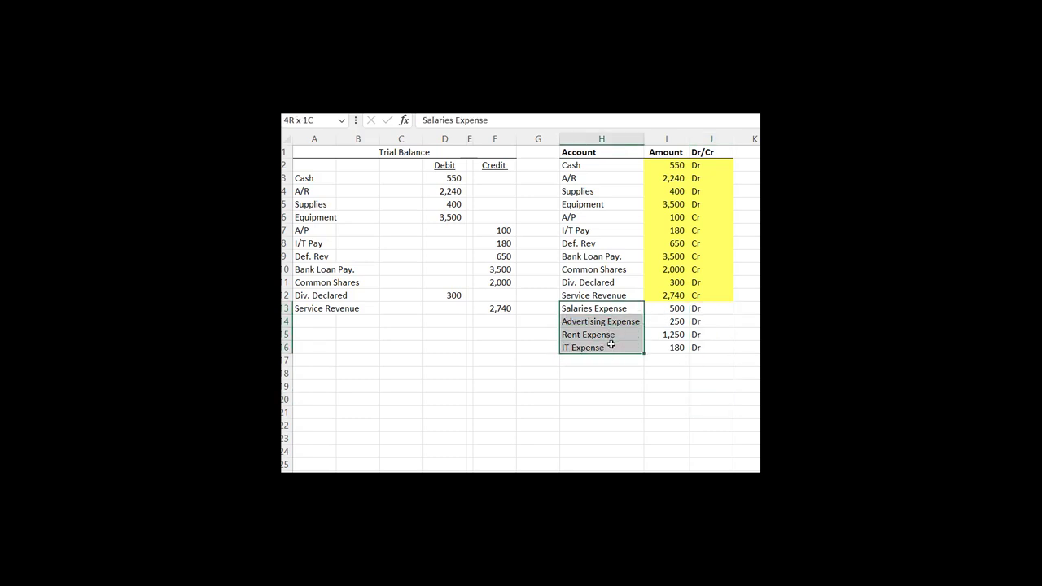
key(ctrl+c)
click(320, 313)
click(322, 322)
key(ctrl+v)
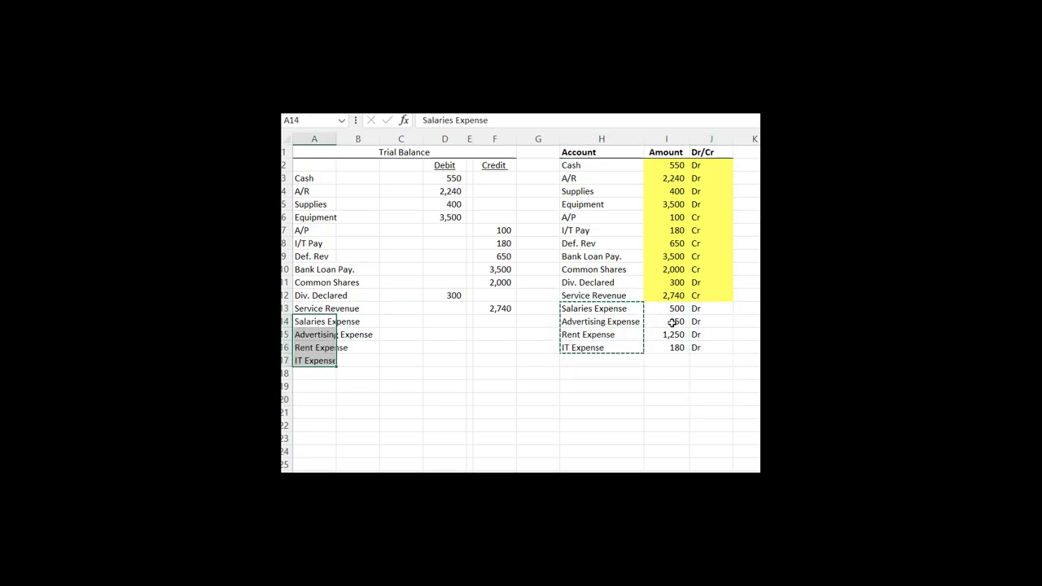
Copy the four expense amounts from I13:I16 to the Debit column in D14:D17.
drag(674, 310, 673, 348)
key(ctrl+c)
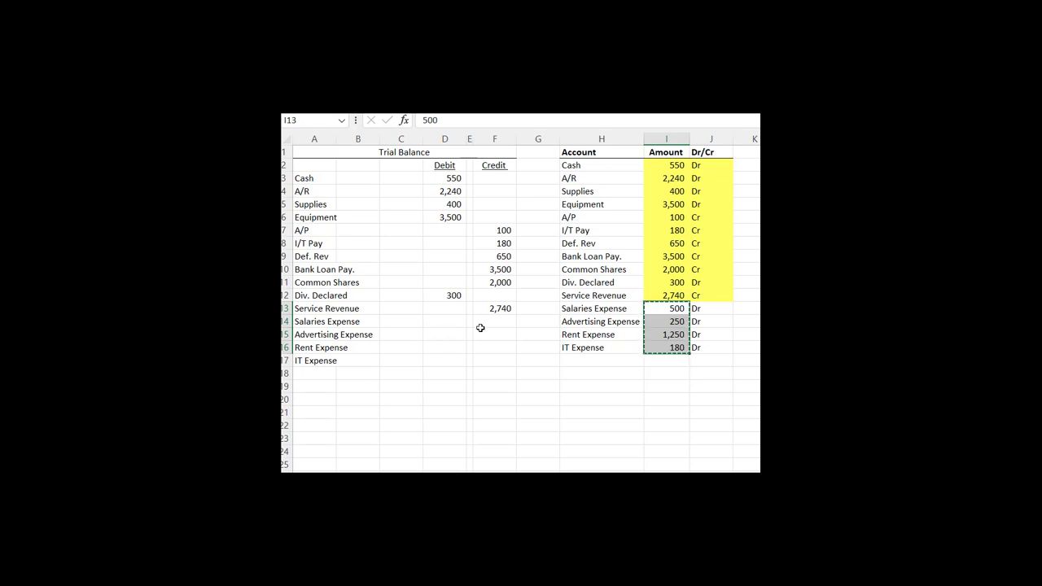
click(451, 318)
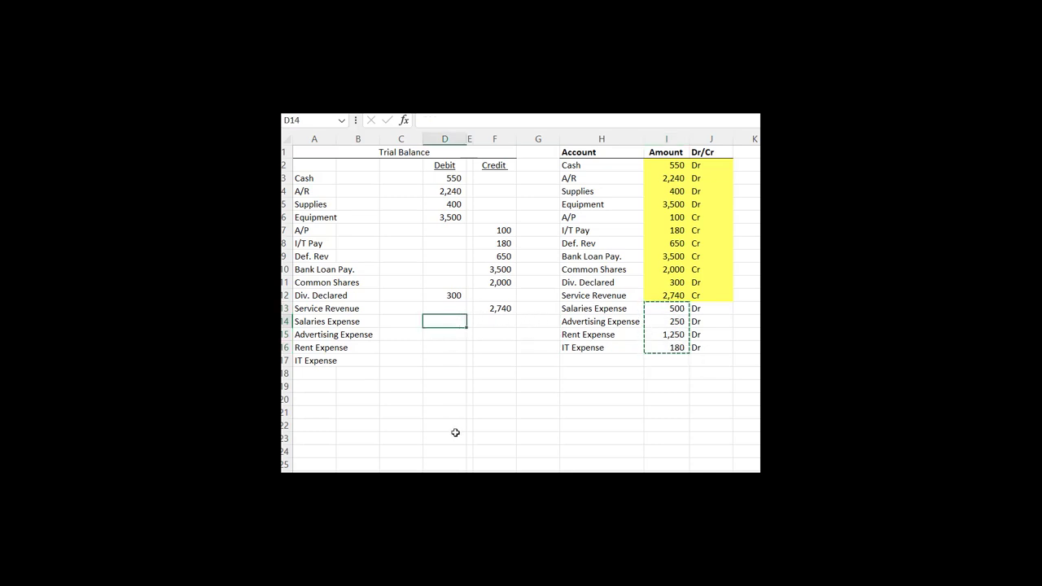
key(ctrl+v)
click(488, 384)
Add a bottom border to the last Debit and Credit cells, D17 and F17.
drag(450, 361, 482, 359)
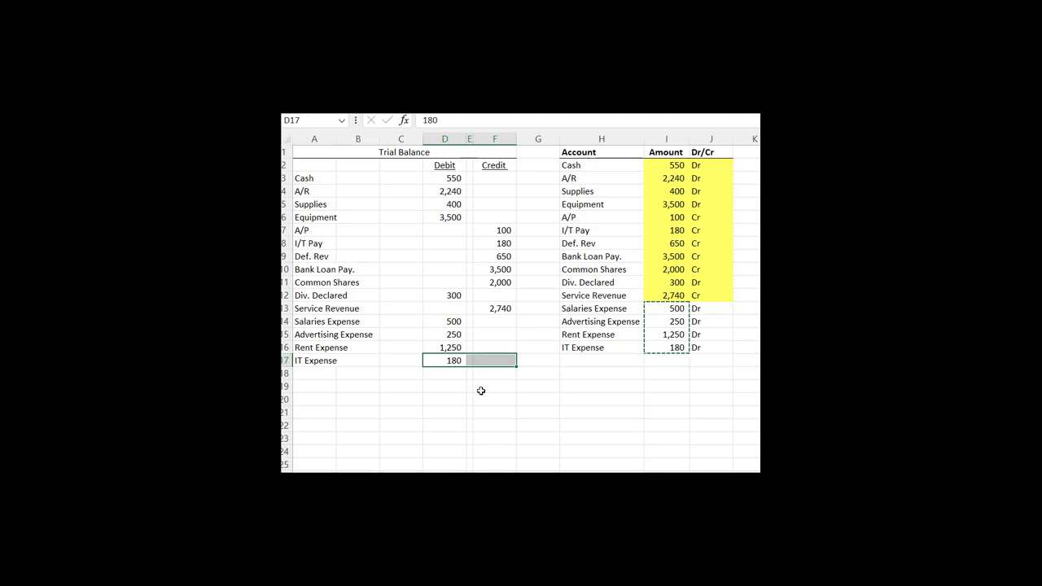
click(452, 363)
ctrl+click(490, 361)
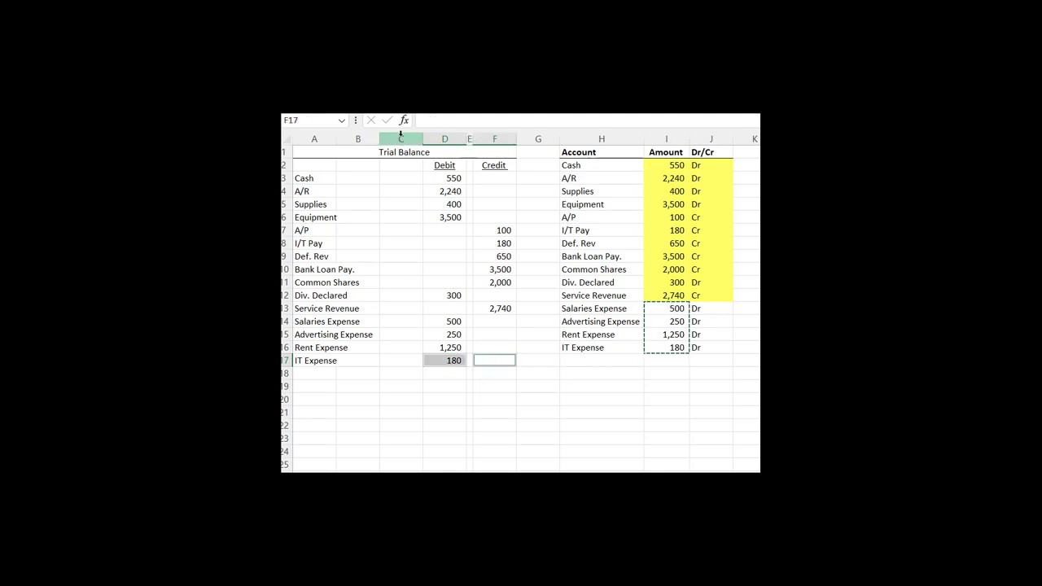
click(353, 116)
click(349, 137)
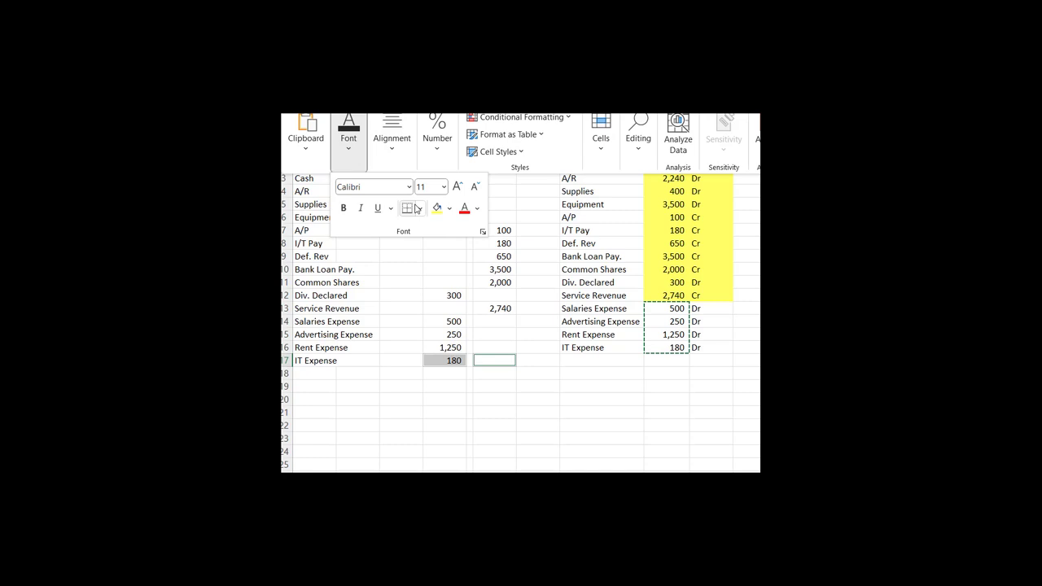
key(Escape)
click(477, 377)
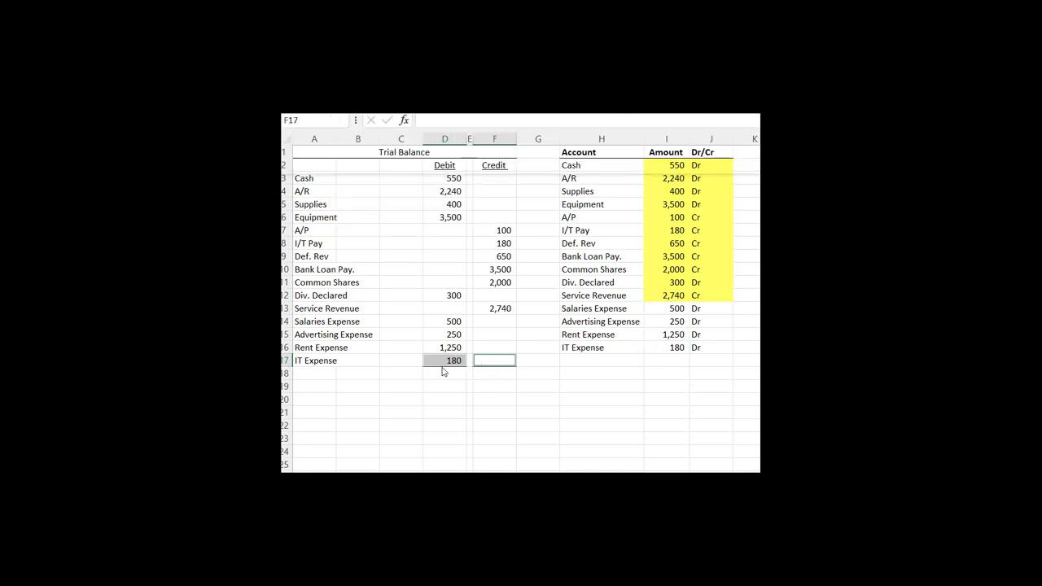
Enter the row label Totals in B18 below the trial balance accounts.
click(445, 373)
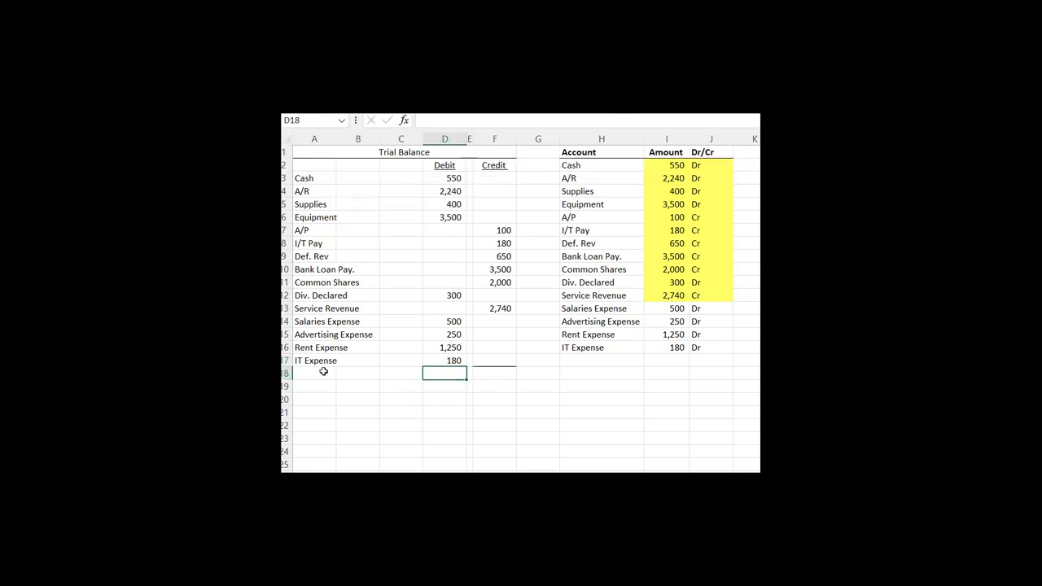
click(371, 377)
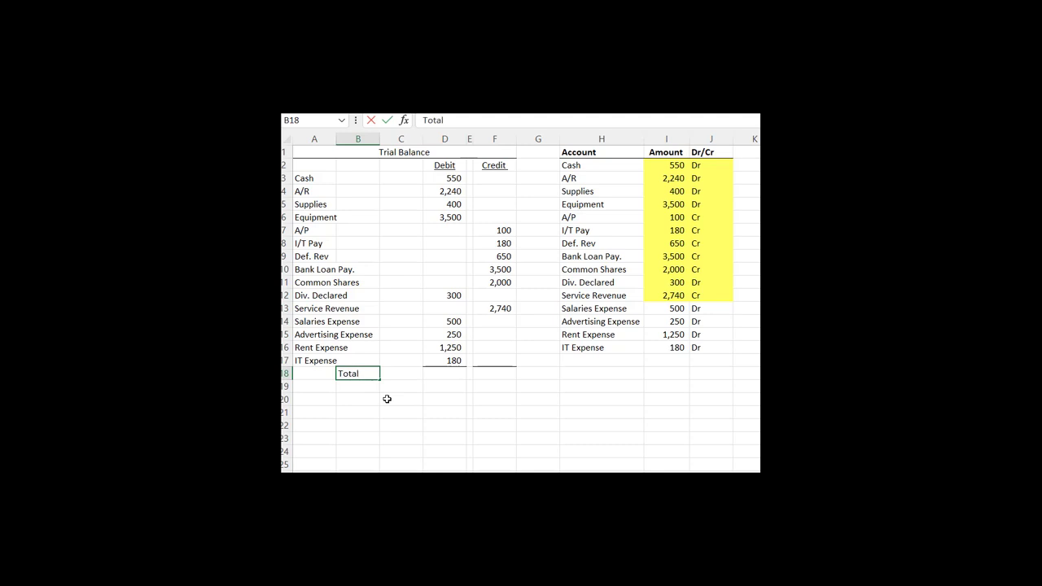
text(Totals)
key(Return)
Total the Debit column in D18 with =SUM(D3:D17) and copy the formula to F18 for the Credit column.
click(425, 372)
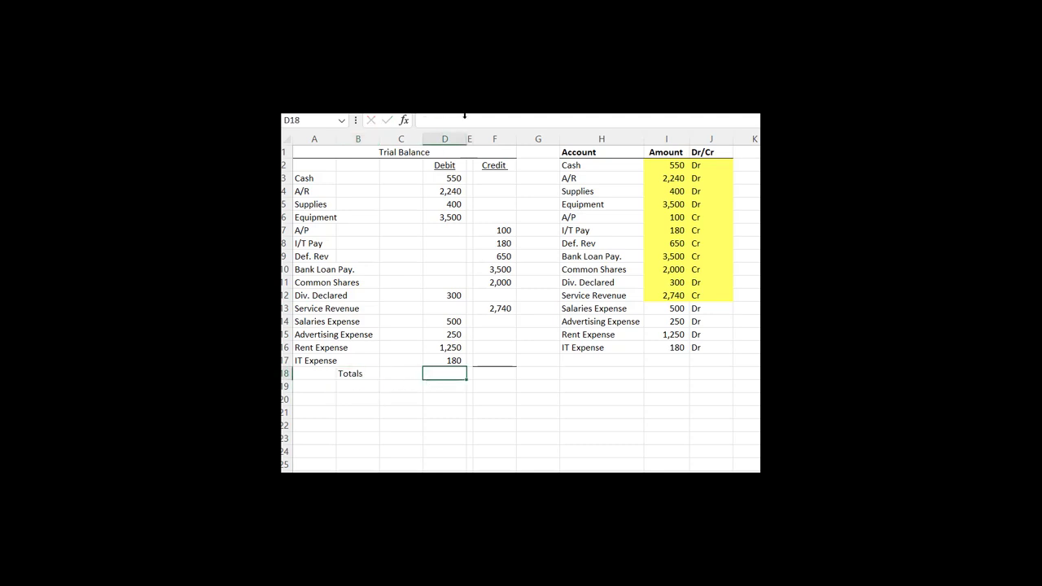
click(366, 111)
click(356, 114)
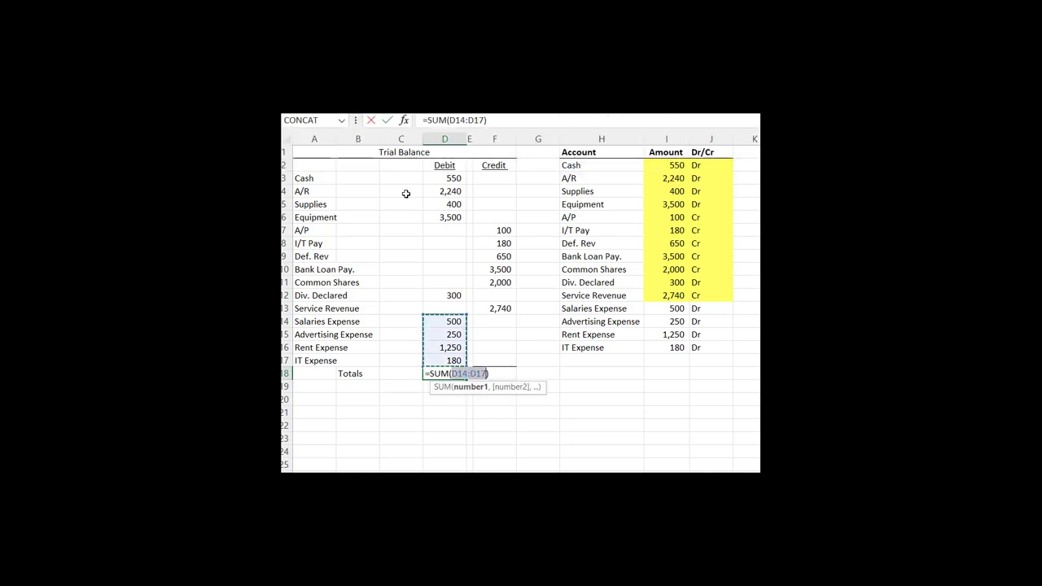
drag(445, 178, 455, 361)
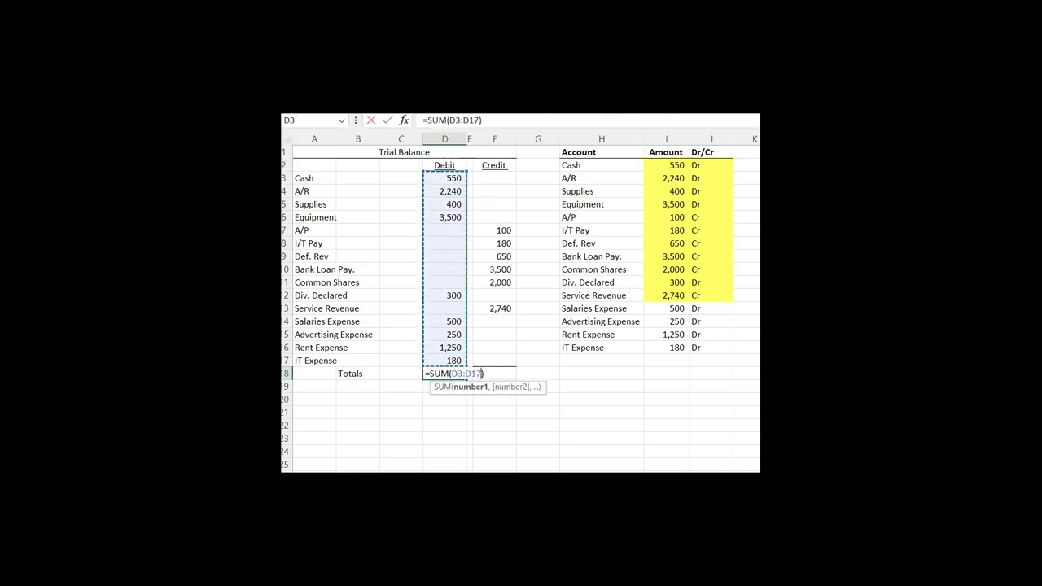
key(ctrl+Return)
key(ctrl+c)
click(494, 373)
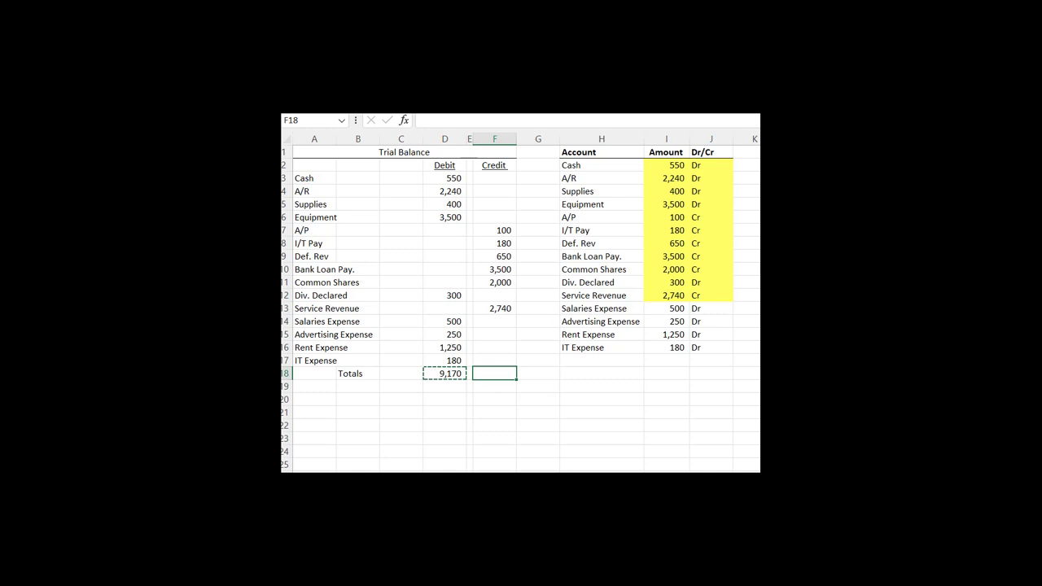
key(ctrl+v)
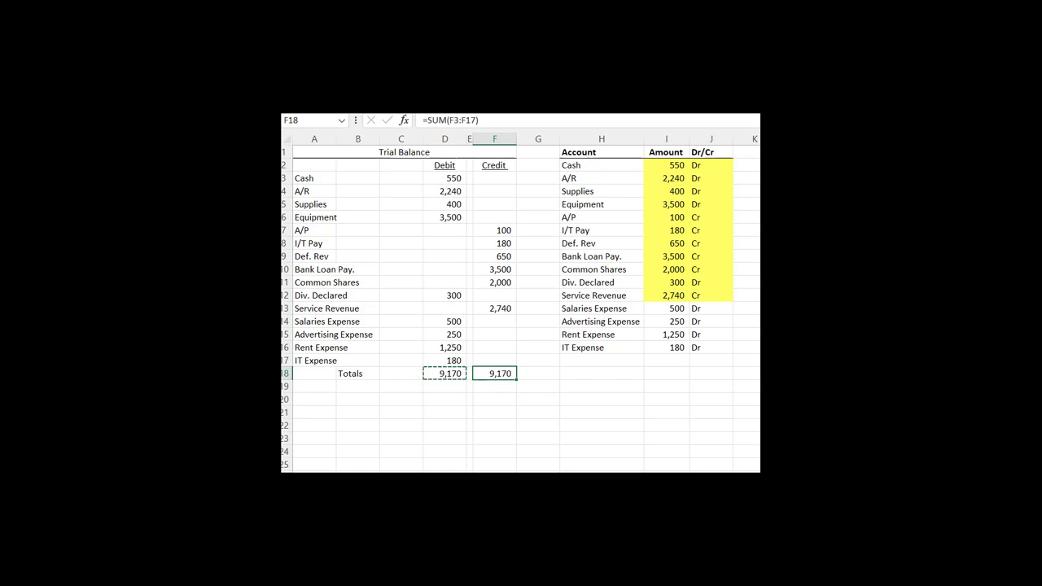
Apply a bottom double border to the Debit and Credit totals in D18 and F18.
click(429, 374)
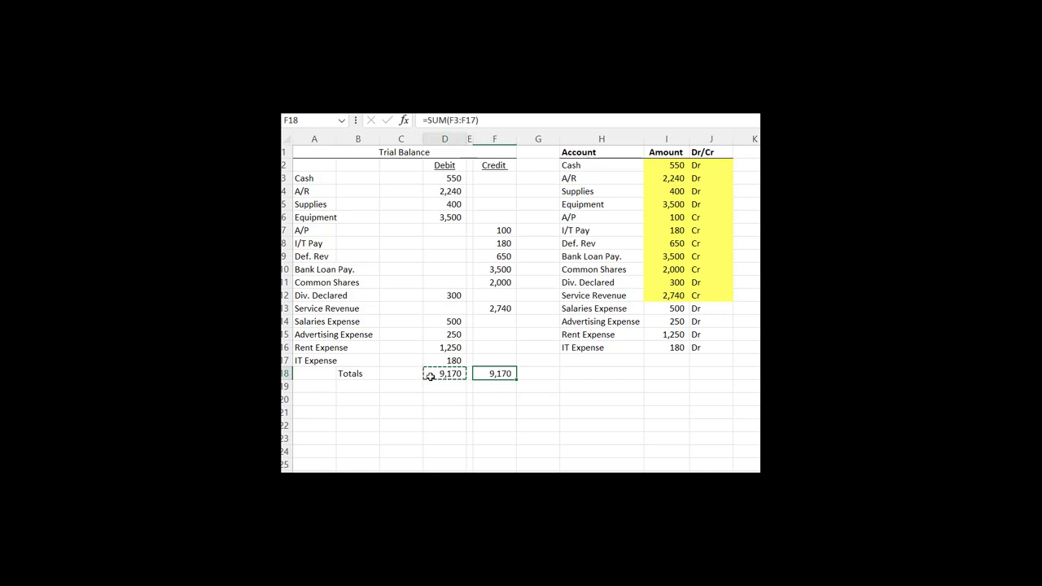
click(486, 377)
ctrl+click(457, 375)
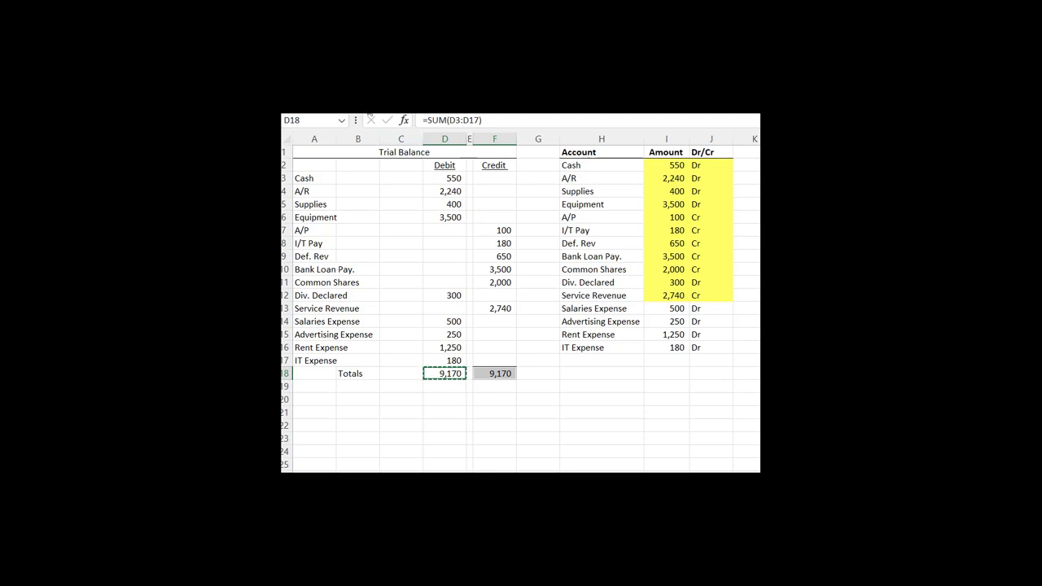
click(358, 108)
click(349, 142)
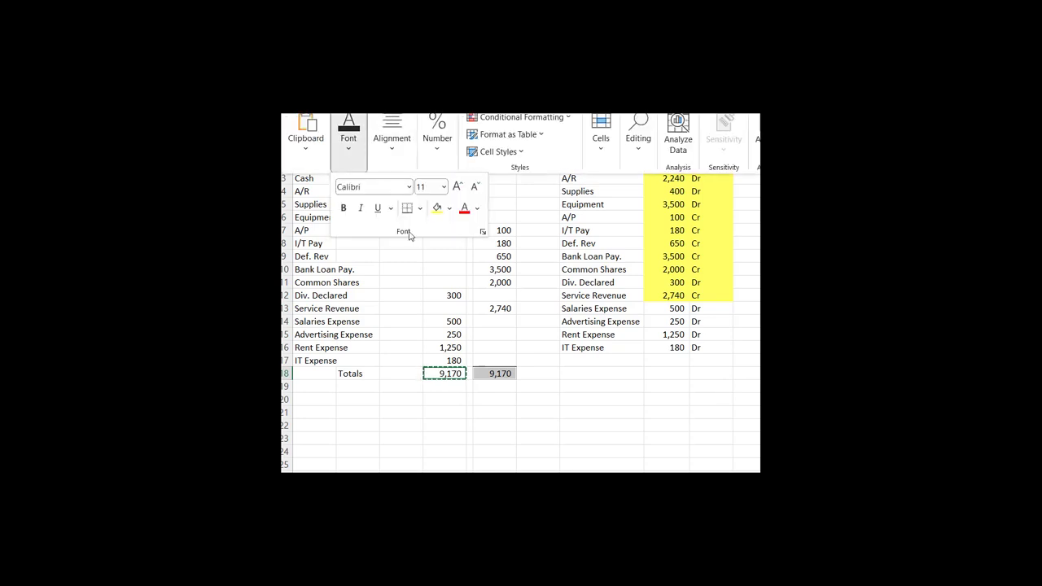
click(421, 208)
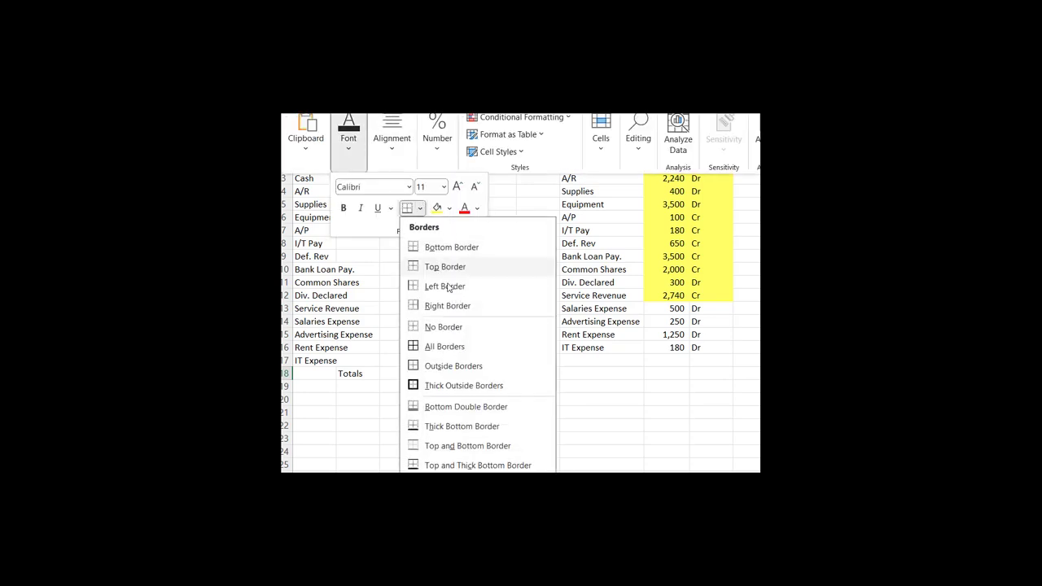
click(453, 407)
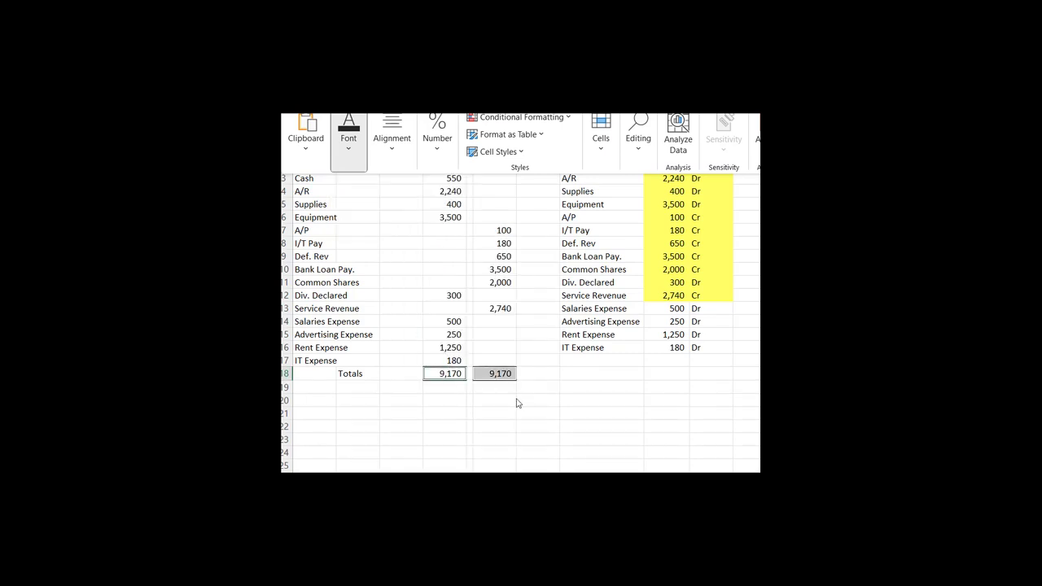
click(554, 416)
Fill the expense amounts and their Dr/Cr labels in I13:J16 with yellow to mark them as transferred.
drag(651, 311, 719, 349)
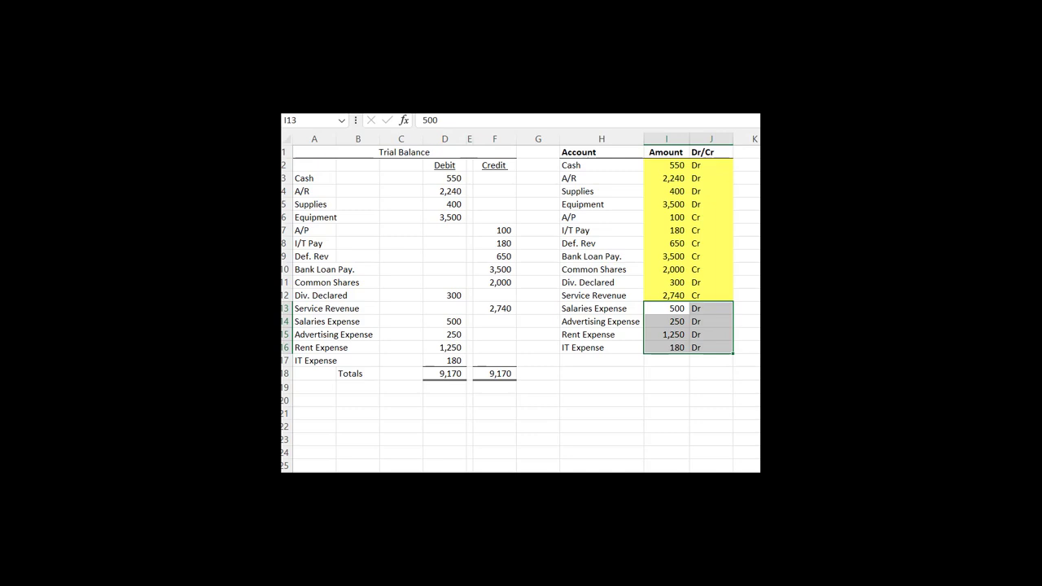
click(348, 138)
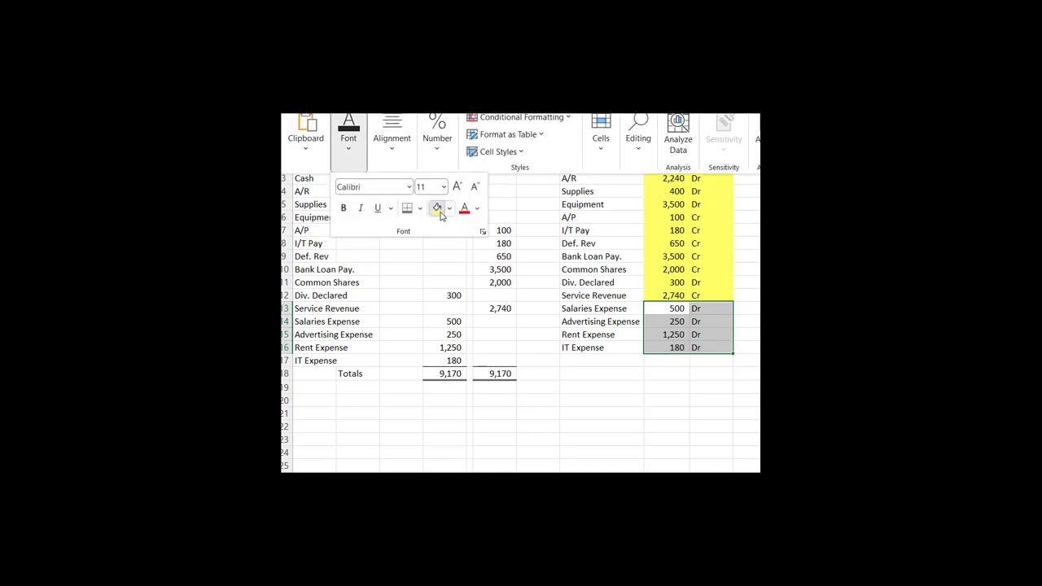
click(438, 209)
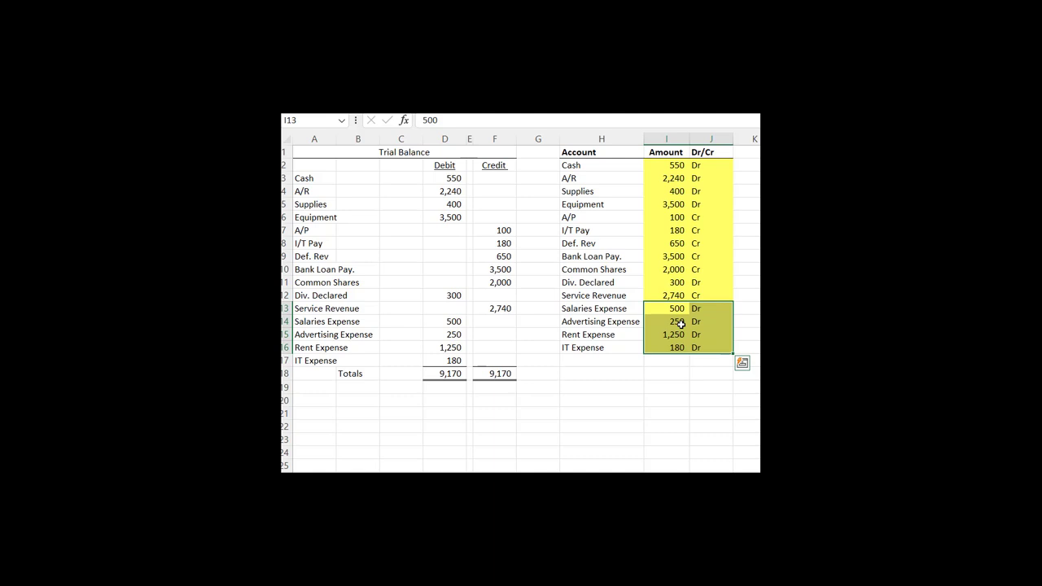
click(681, 323)
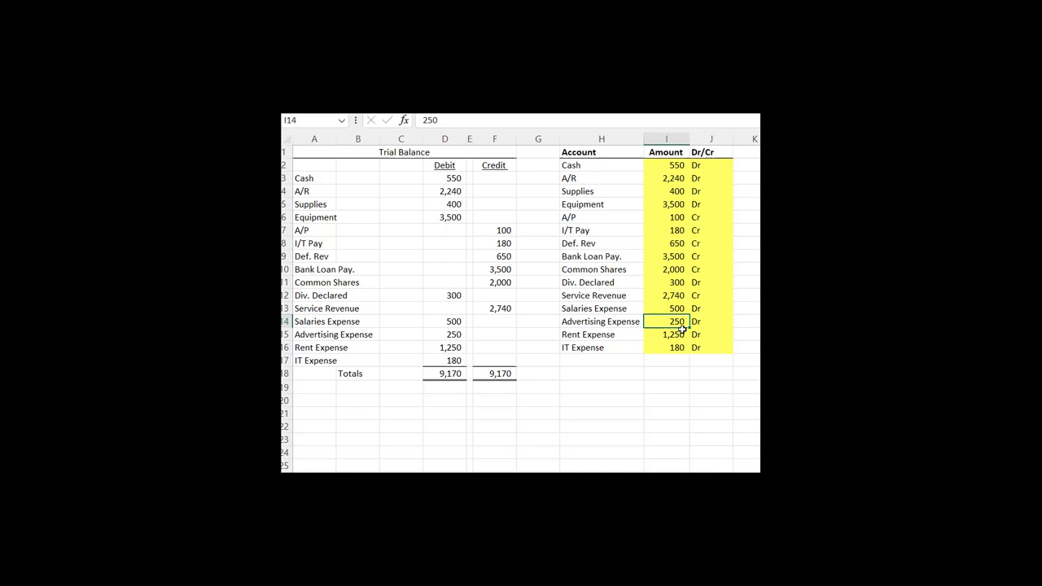
Review the highlighted account list against the trial balance's expense entries and the Debit and Credit totals.
drag(676, 178, 698, 349)
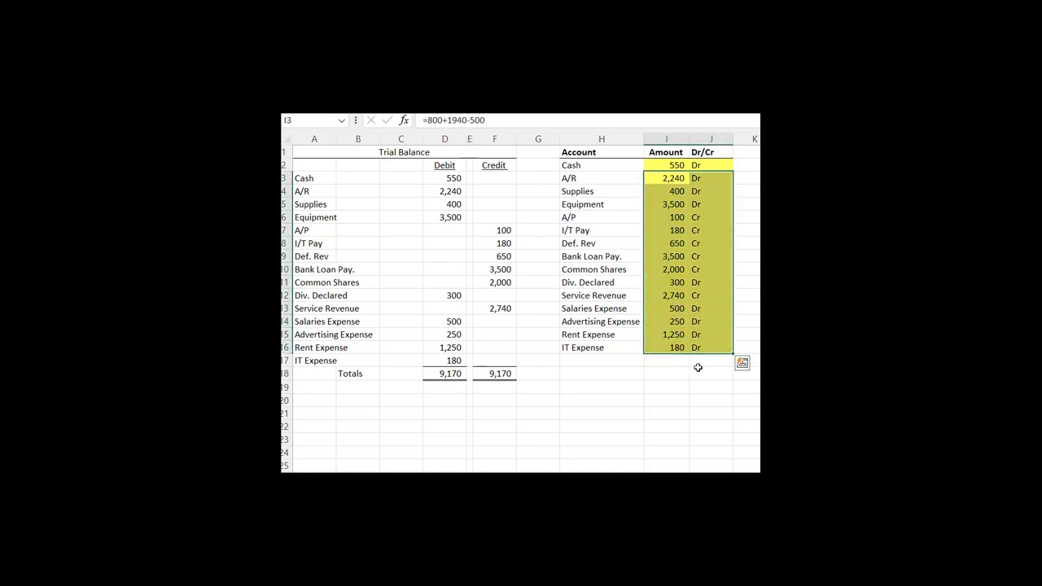
drag(655, 402, 651, 414)
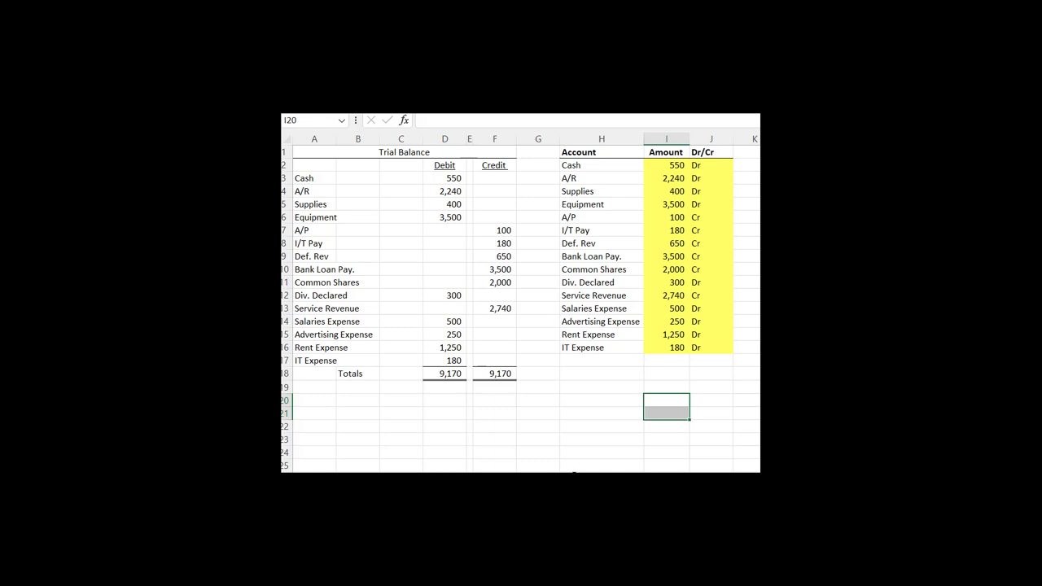
click(451, 332)
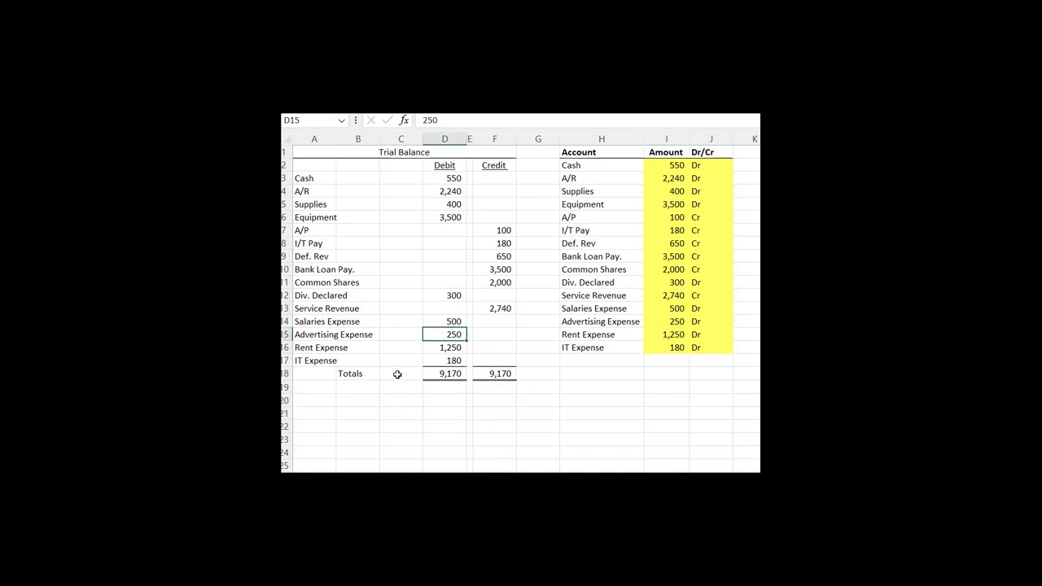
click(452, 321)
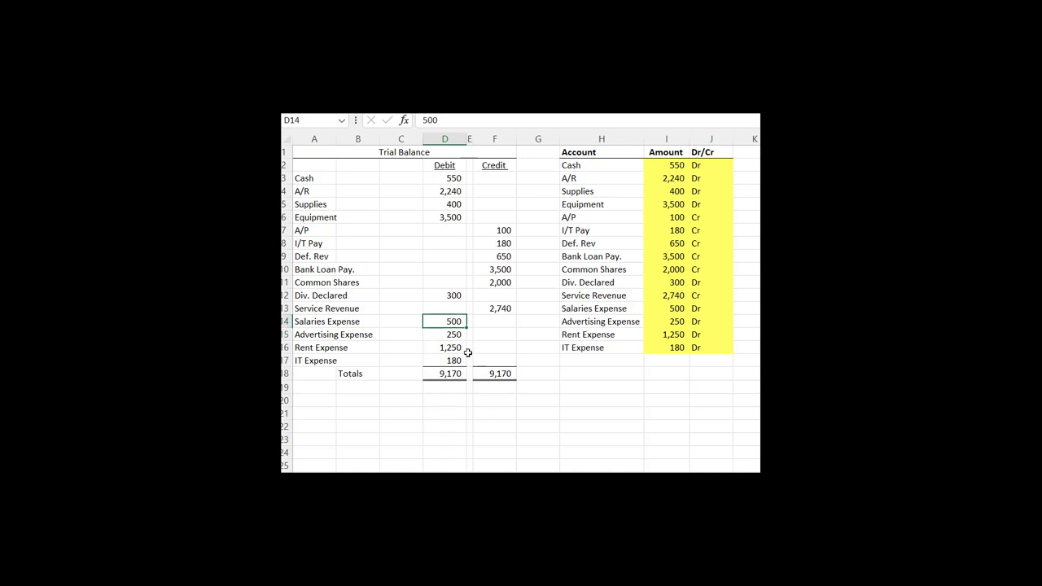
click(448, 373)
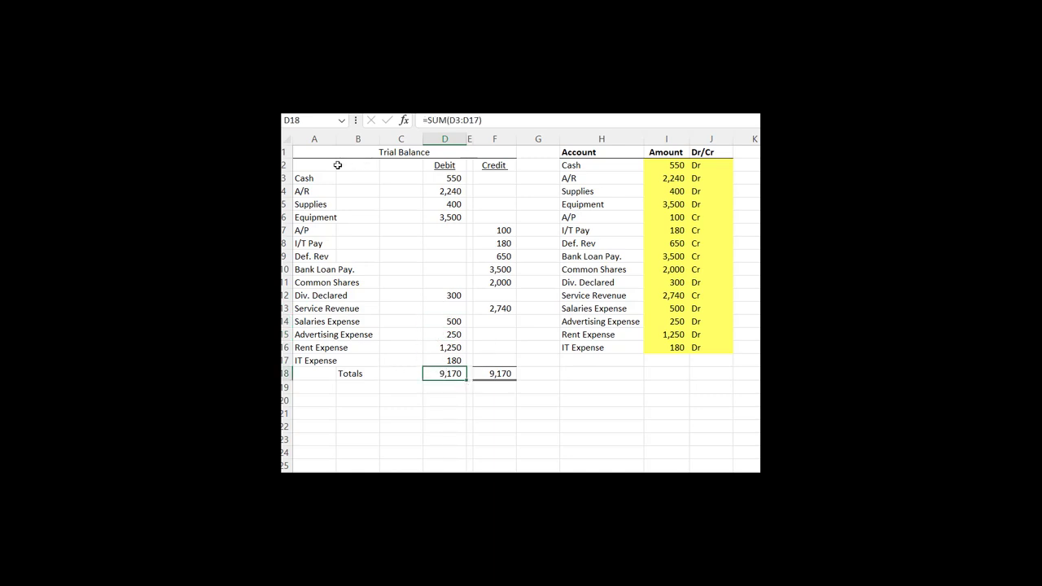
drag(315, 165, 478, 403)
click(494, 426)
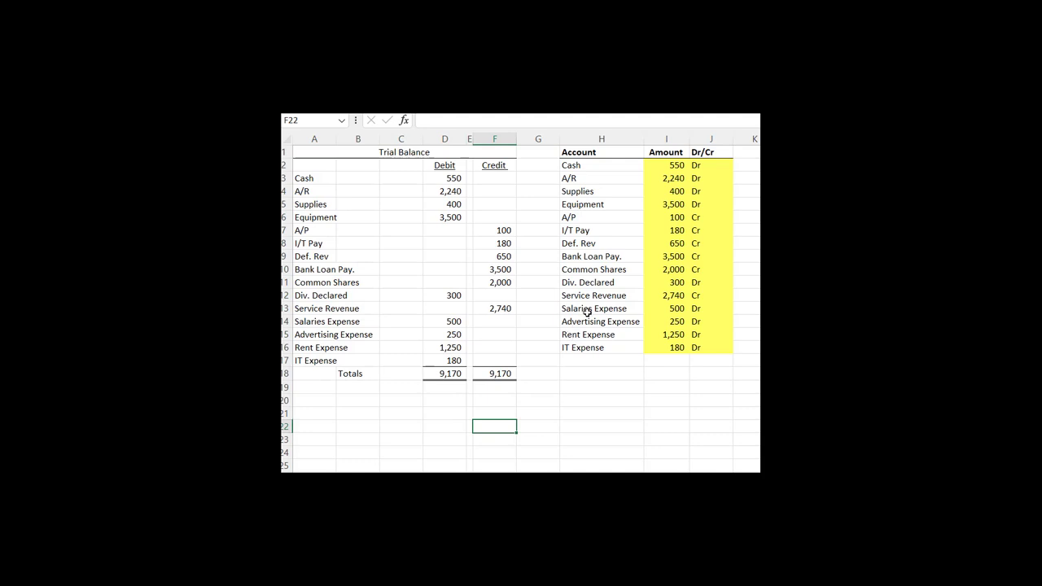
click(603, 347)
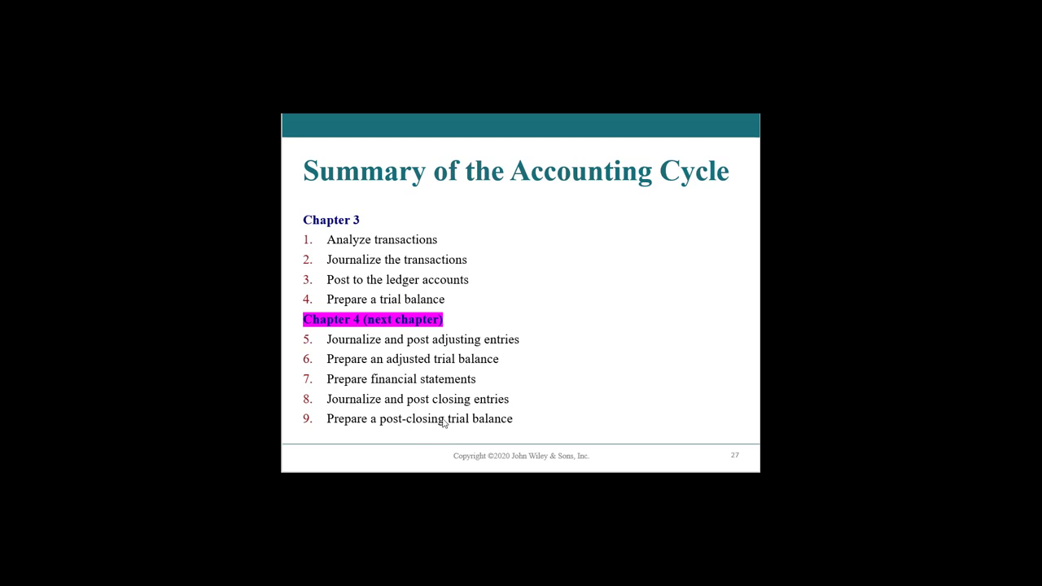
drag(329, 399, 509, 403)
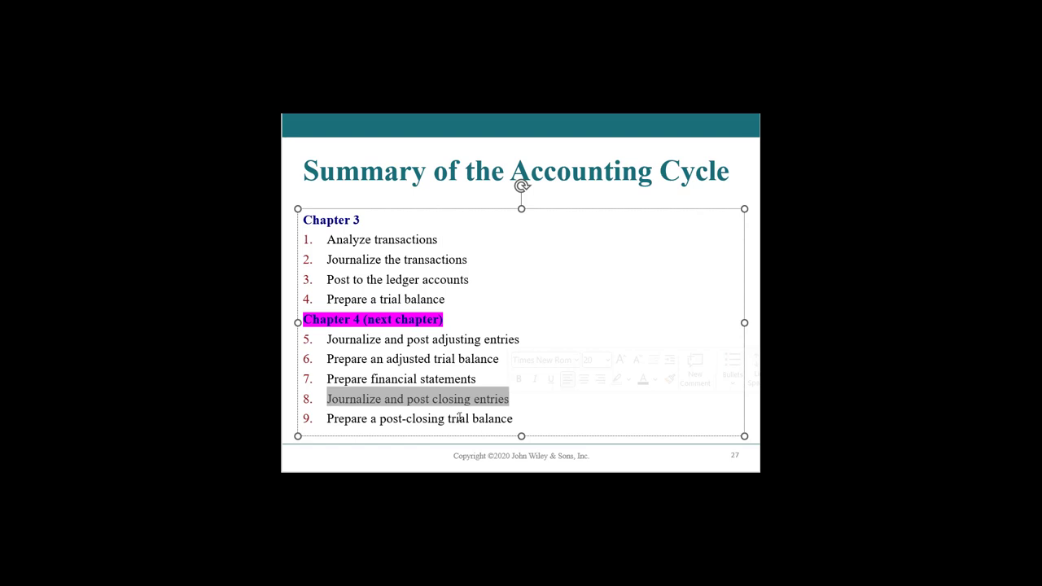
click(460, 418)
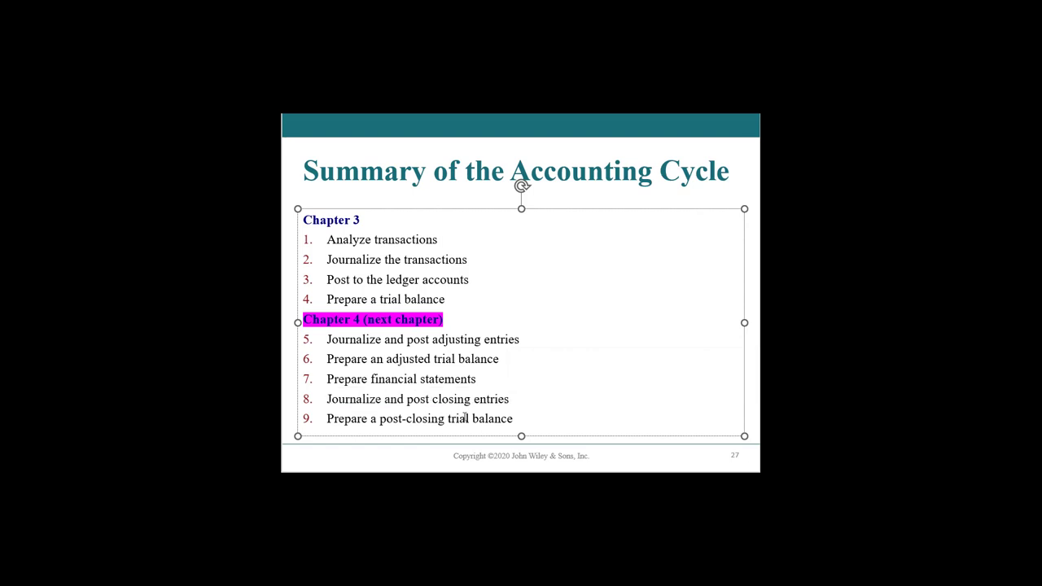